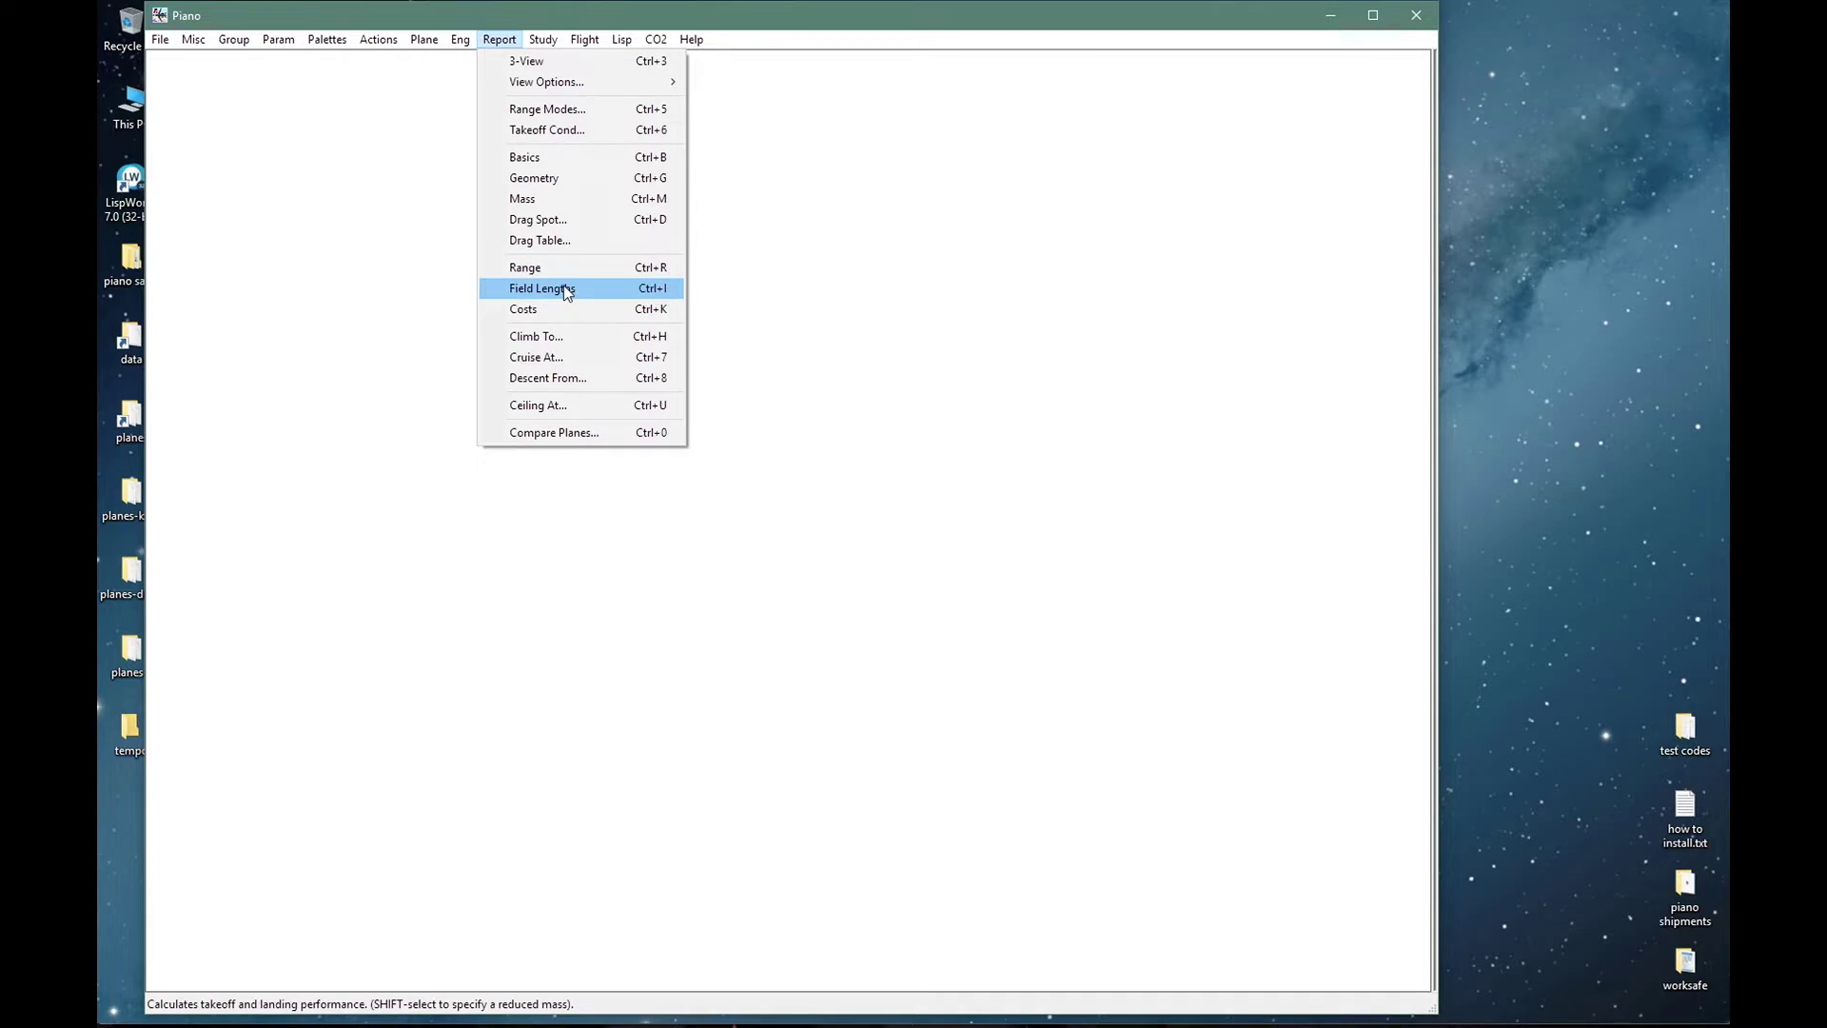
{"action": "mouse_move", "coordinate": [539, 48]}
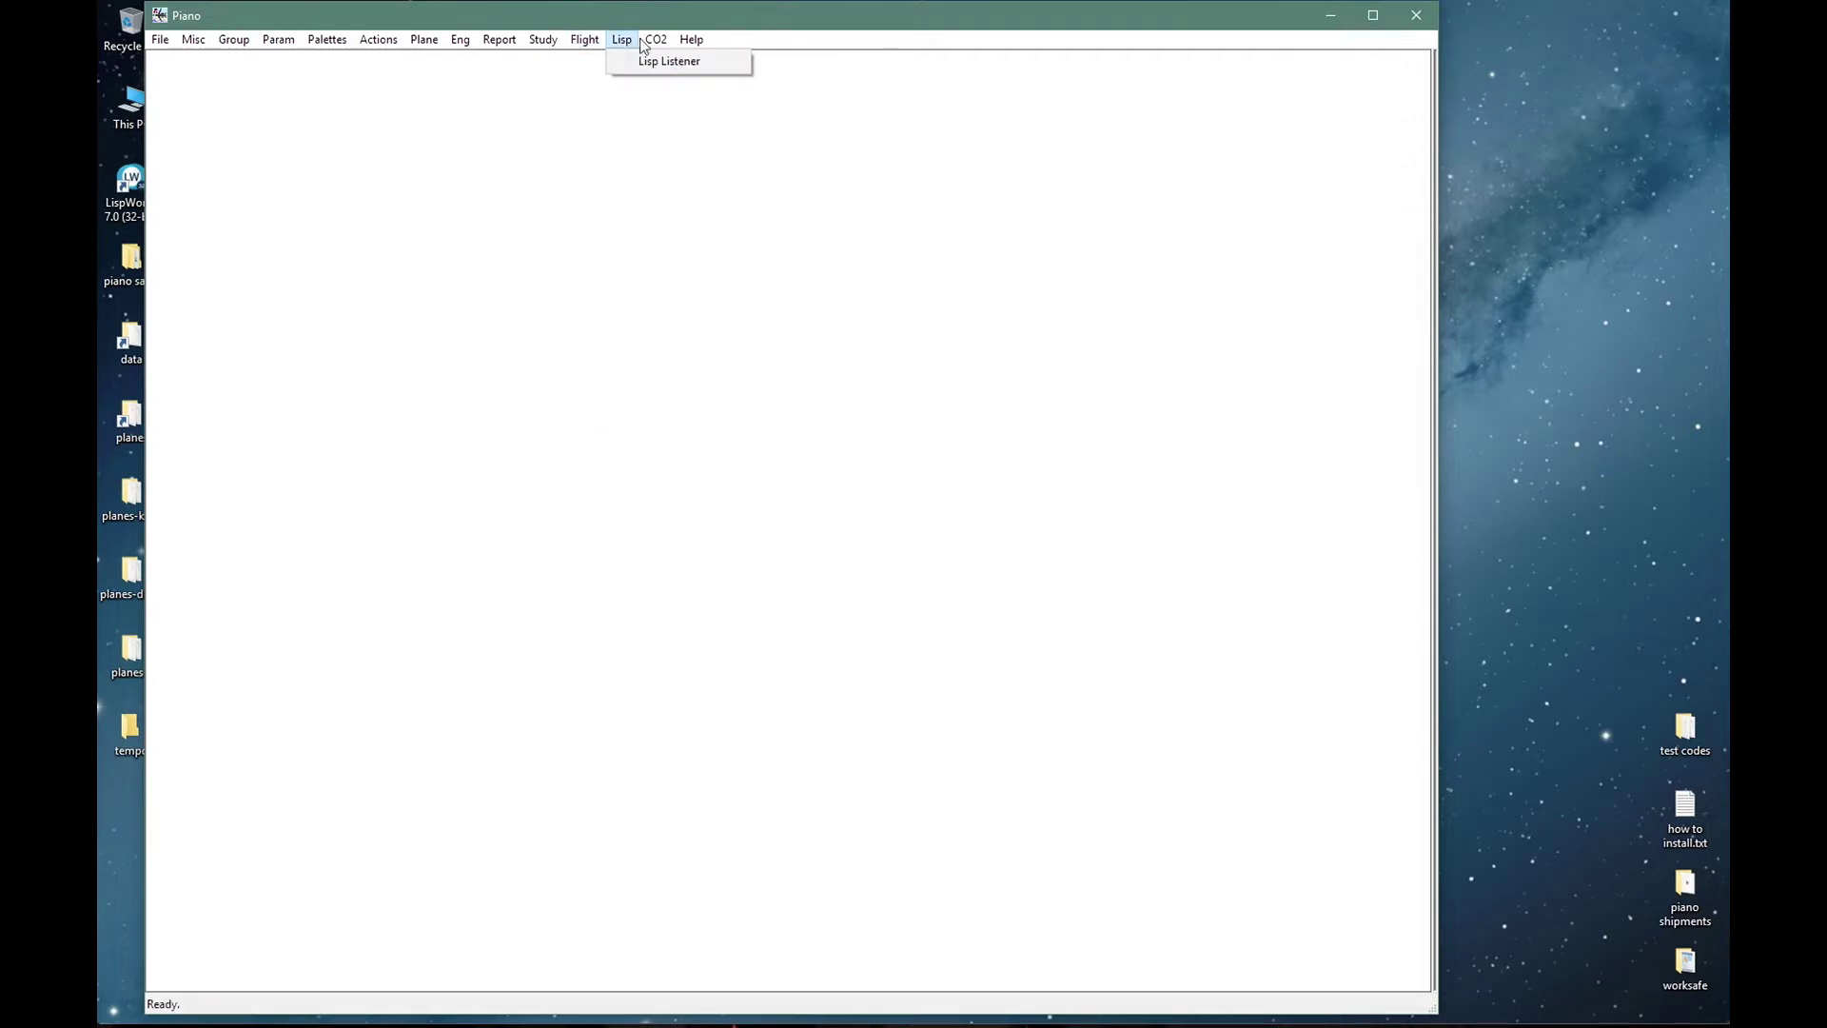
{"action": "mouse_move", "coordinate": [660, 40]}
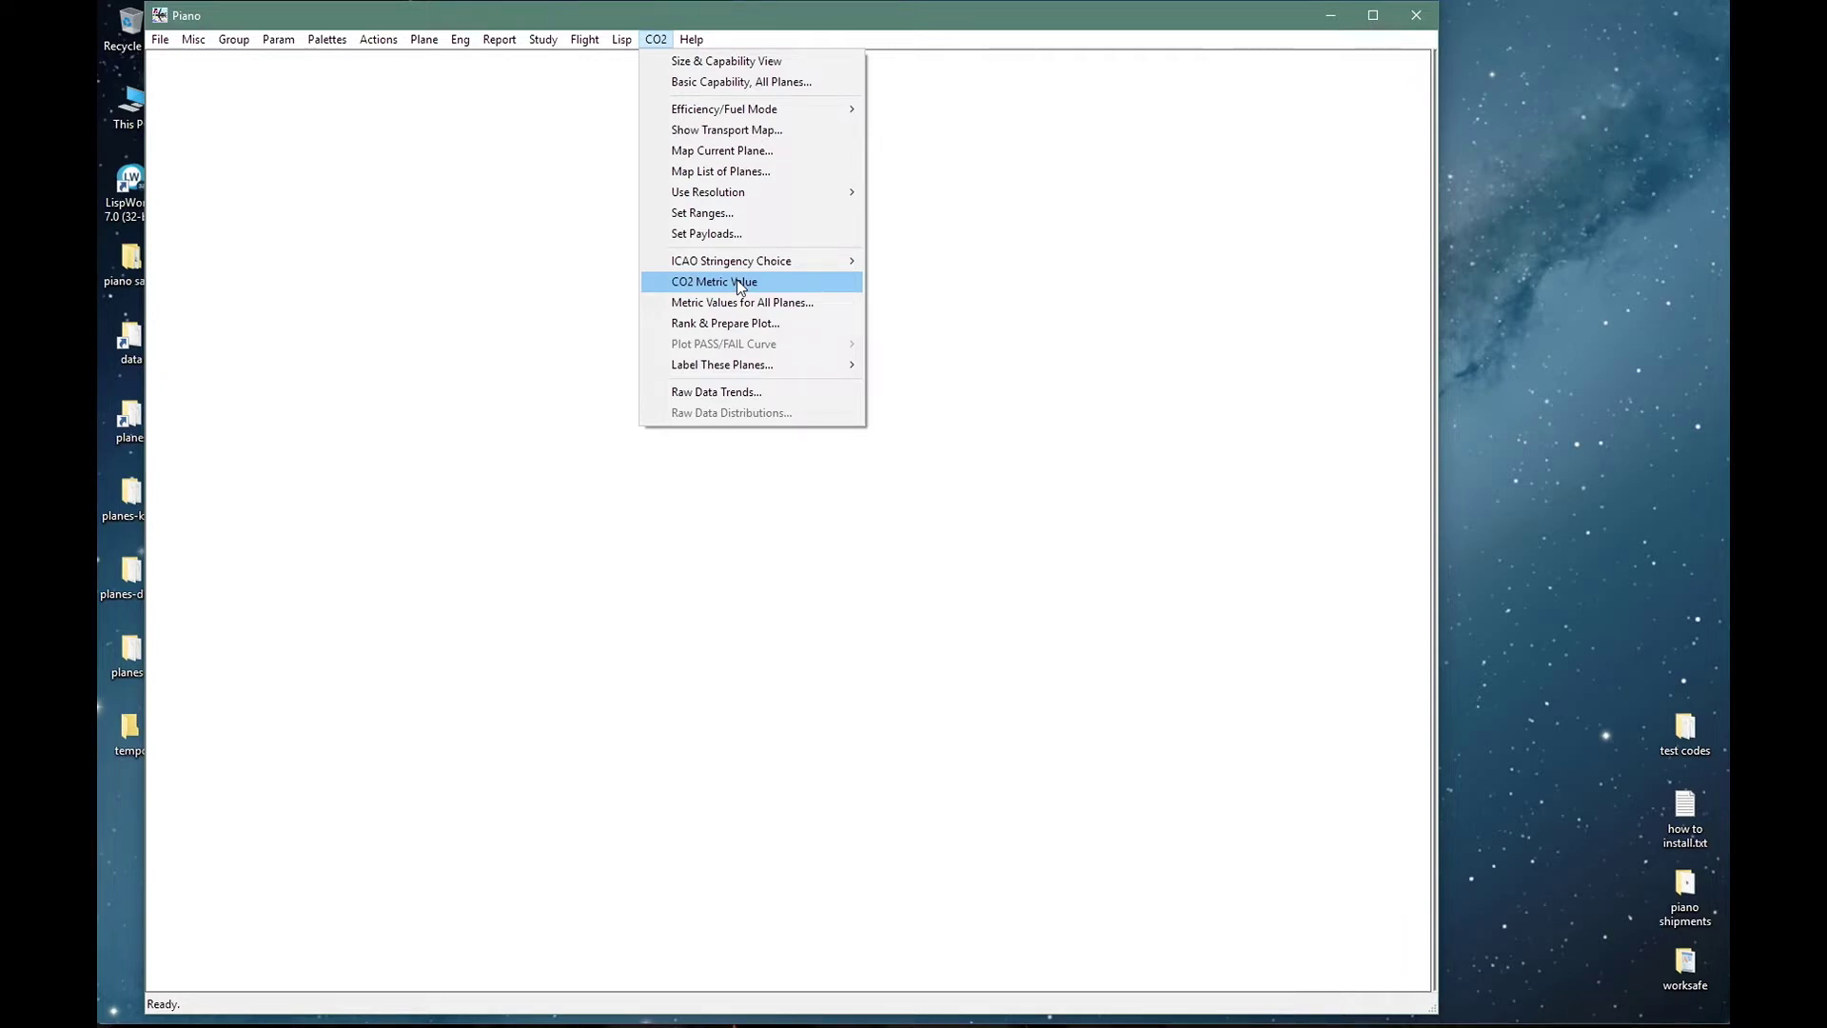
{"action": "left_click", "coordinate": [1021, 333]}
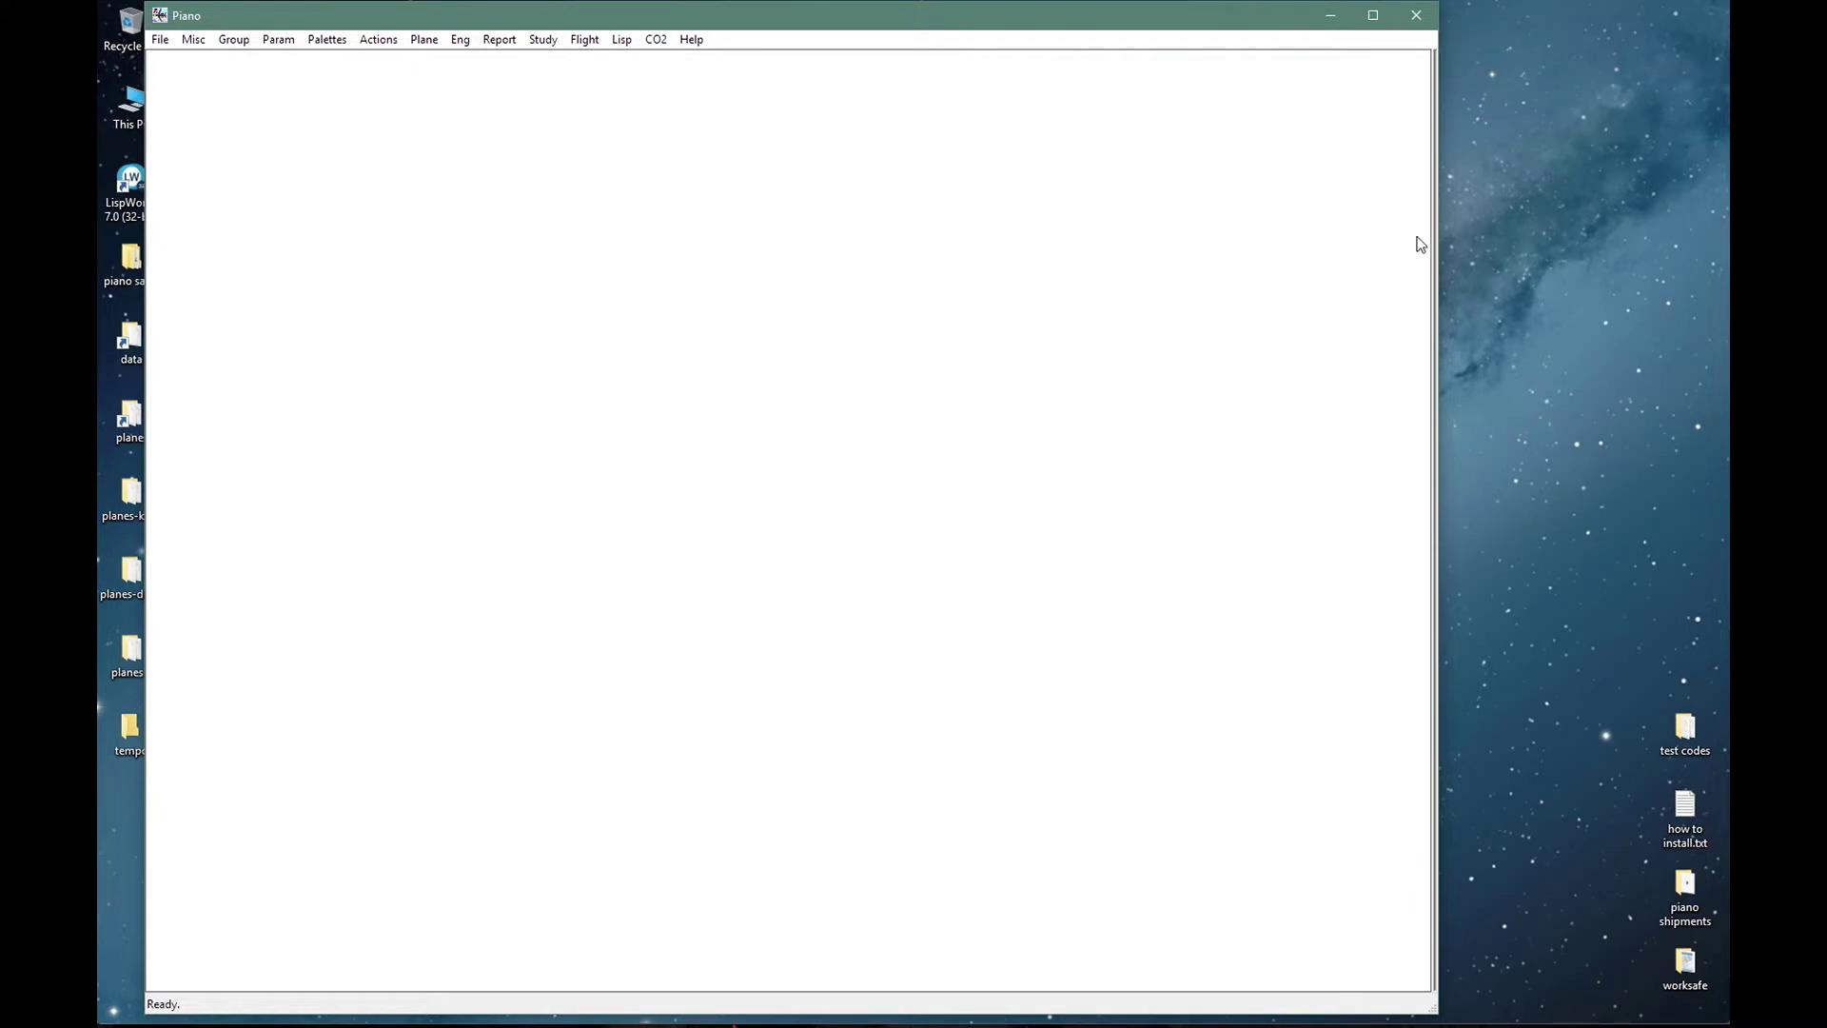
Reveal the parameter palettes and look through groups such as Fuselage-Cabin, Misc, Landing (LFL), NEW PLANE and Mass (Design).
{"action": "left_click_drag", "start_coordinate": [1425, 233], "coordinate": [907, 277]}
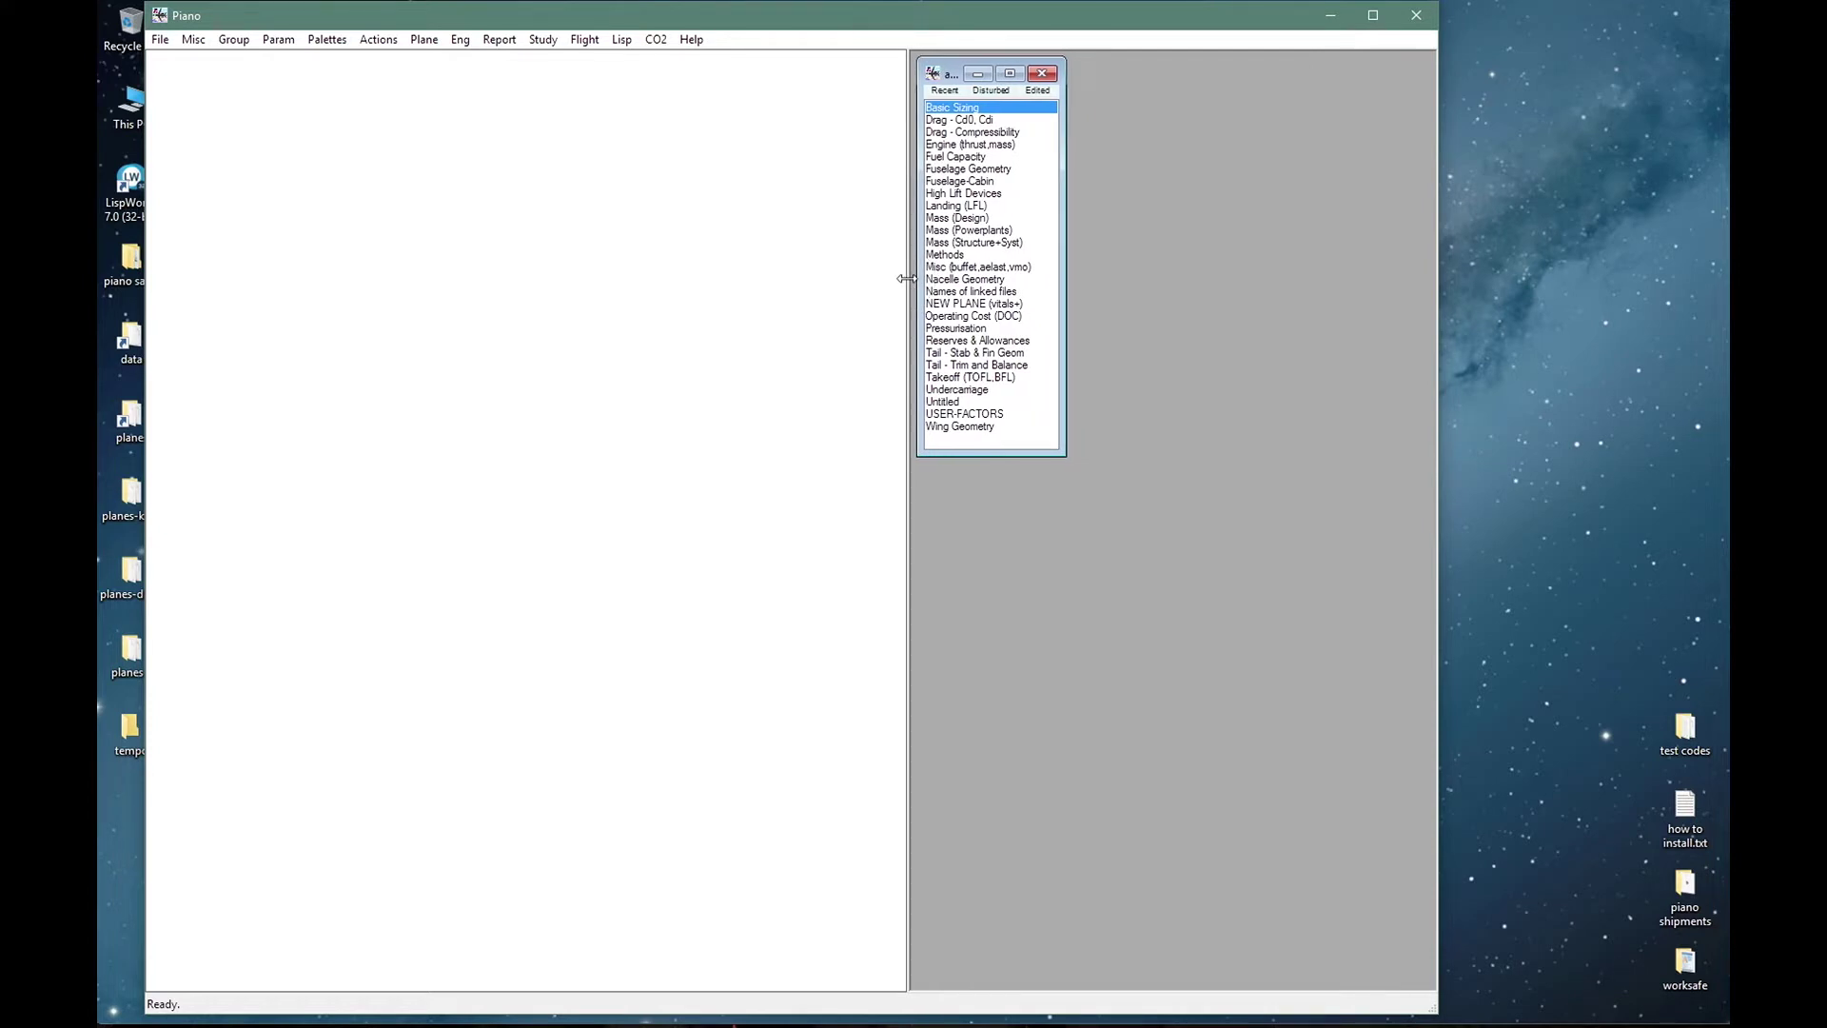
{"action": "double_click", "coordinate": [987, 182]}
{"action": "double_click", "coordinate": [980, 267]}
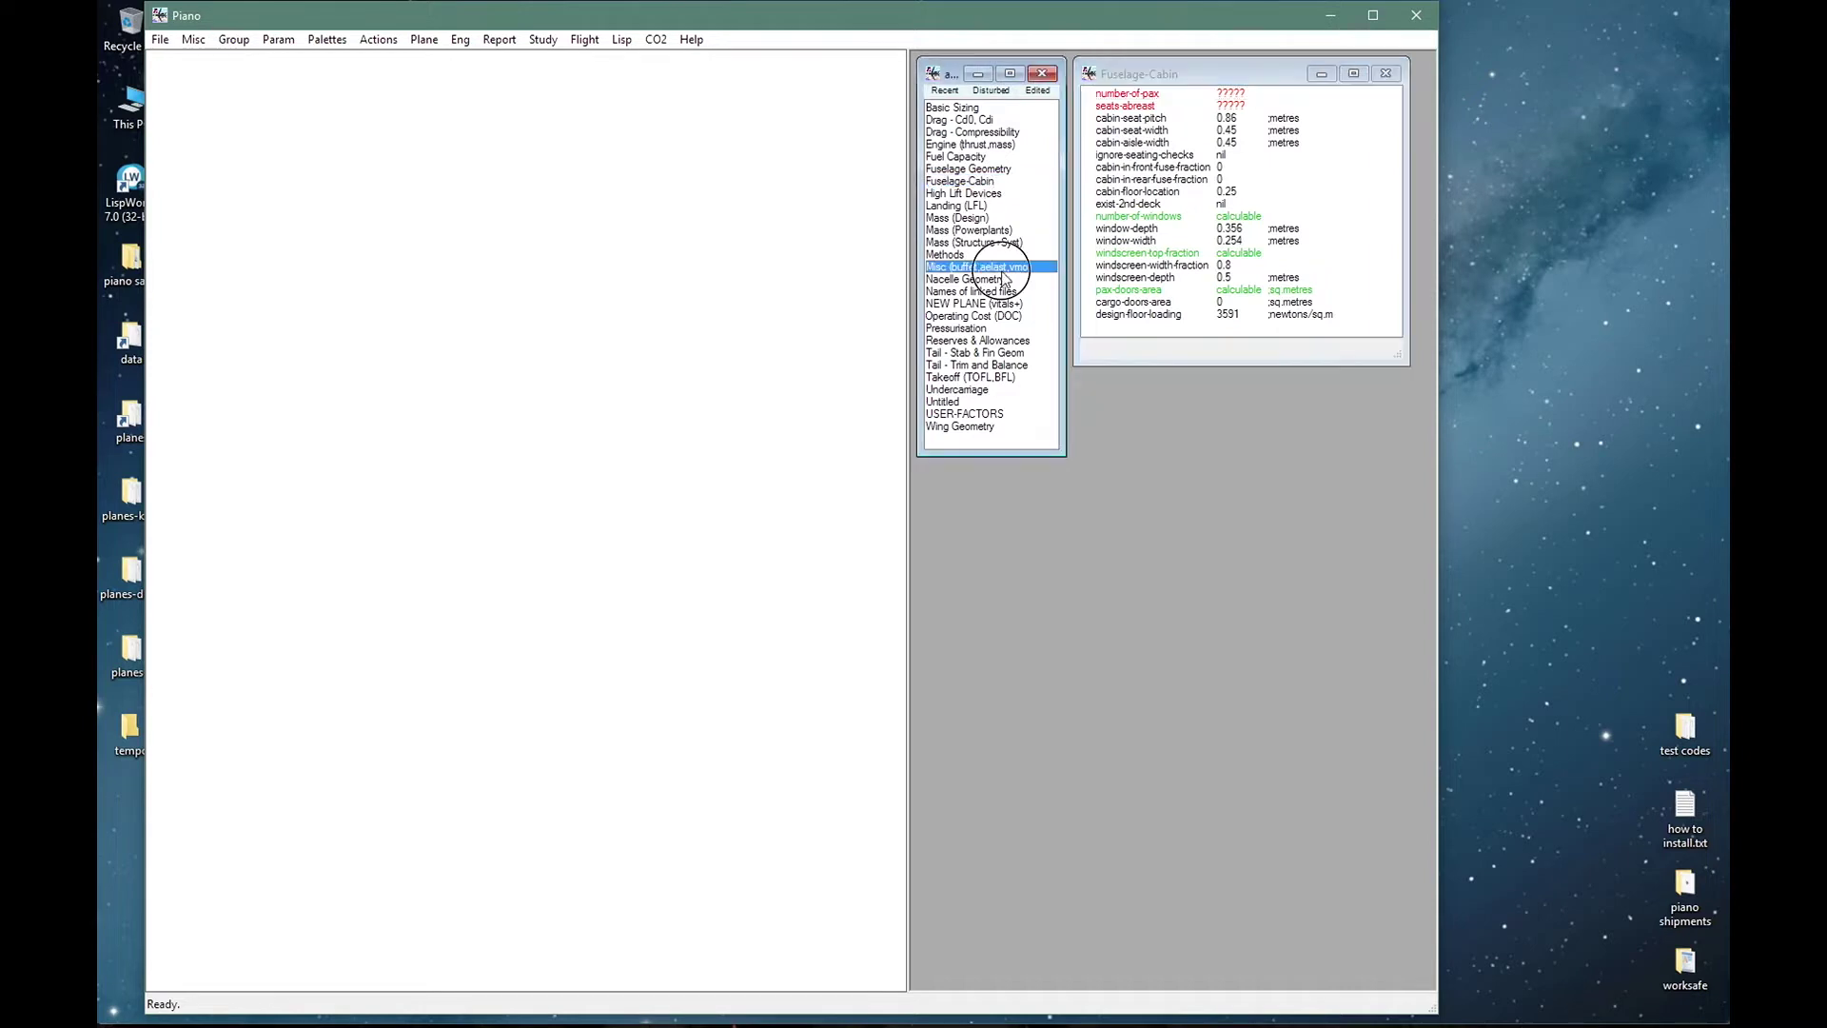
{"action": "double_click", "coordinate": [990, 206]}
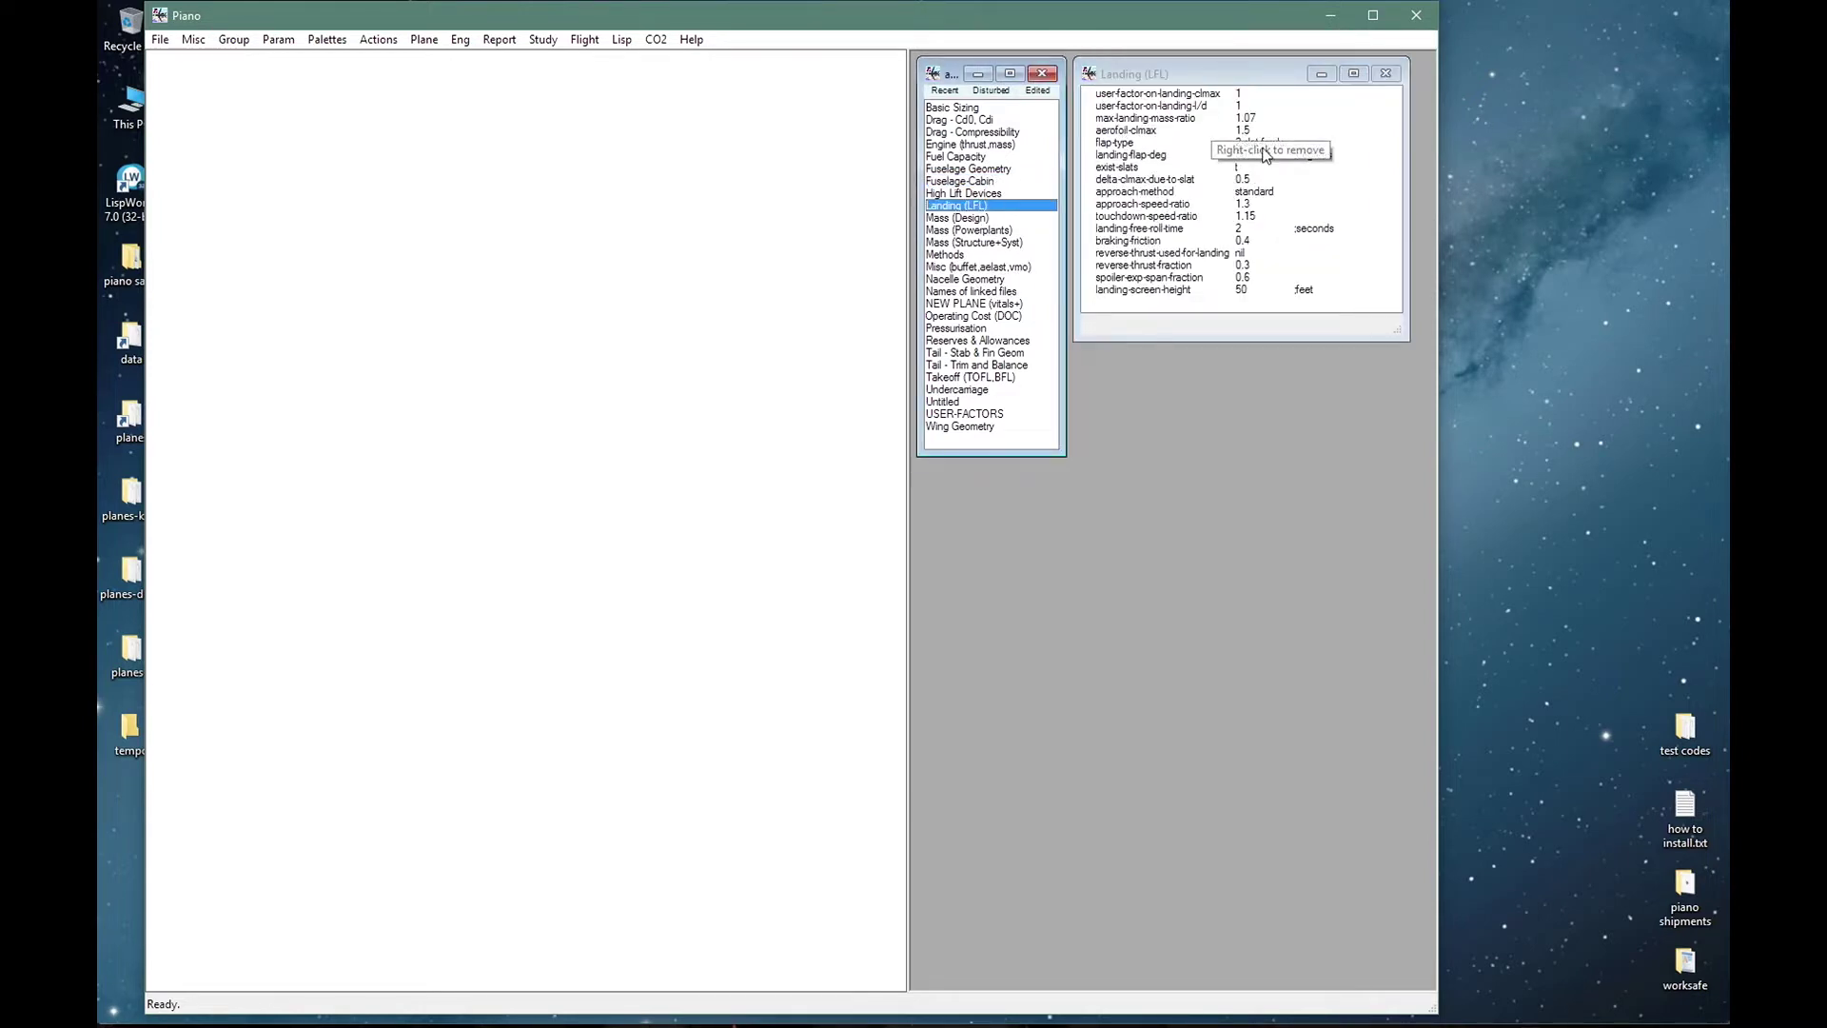
{"action": "double_click", "coordinate": [988, 303]}
{"action": "double_click", "coordinate": [987, 219]}
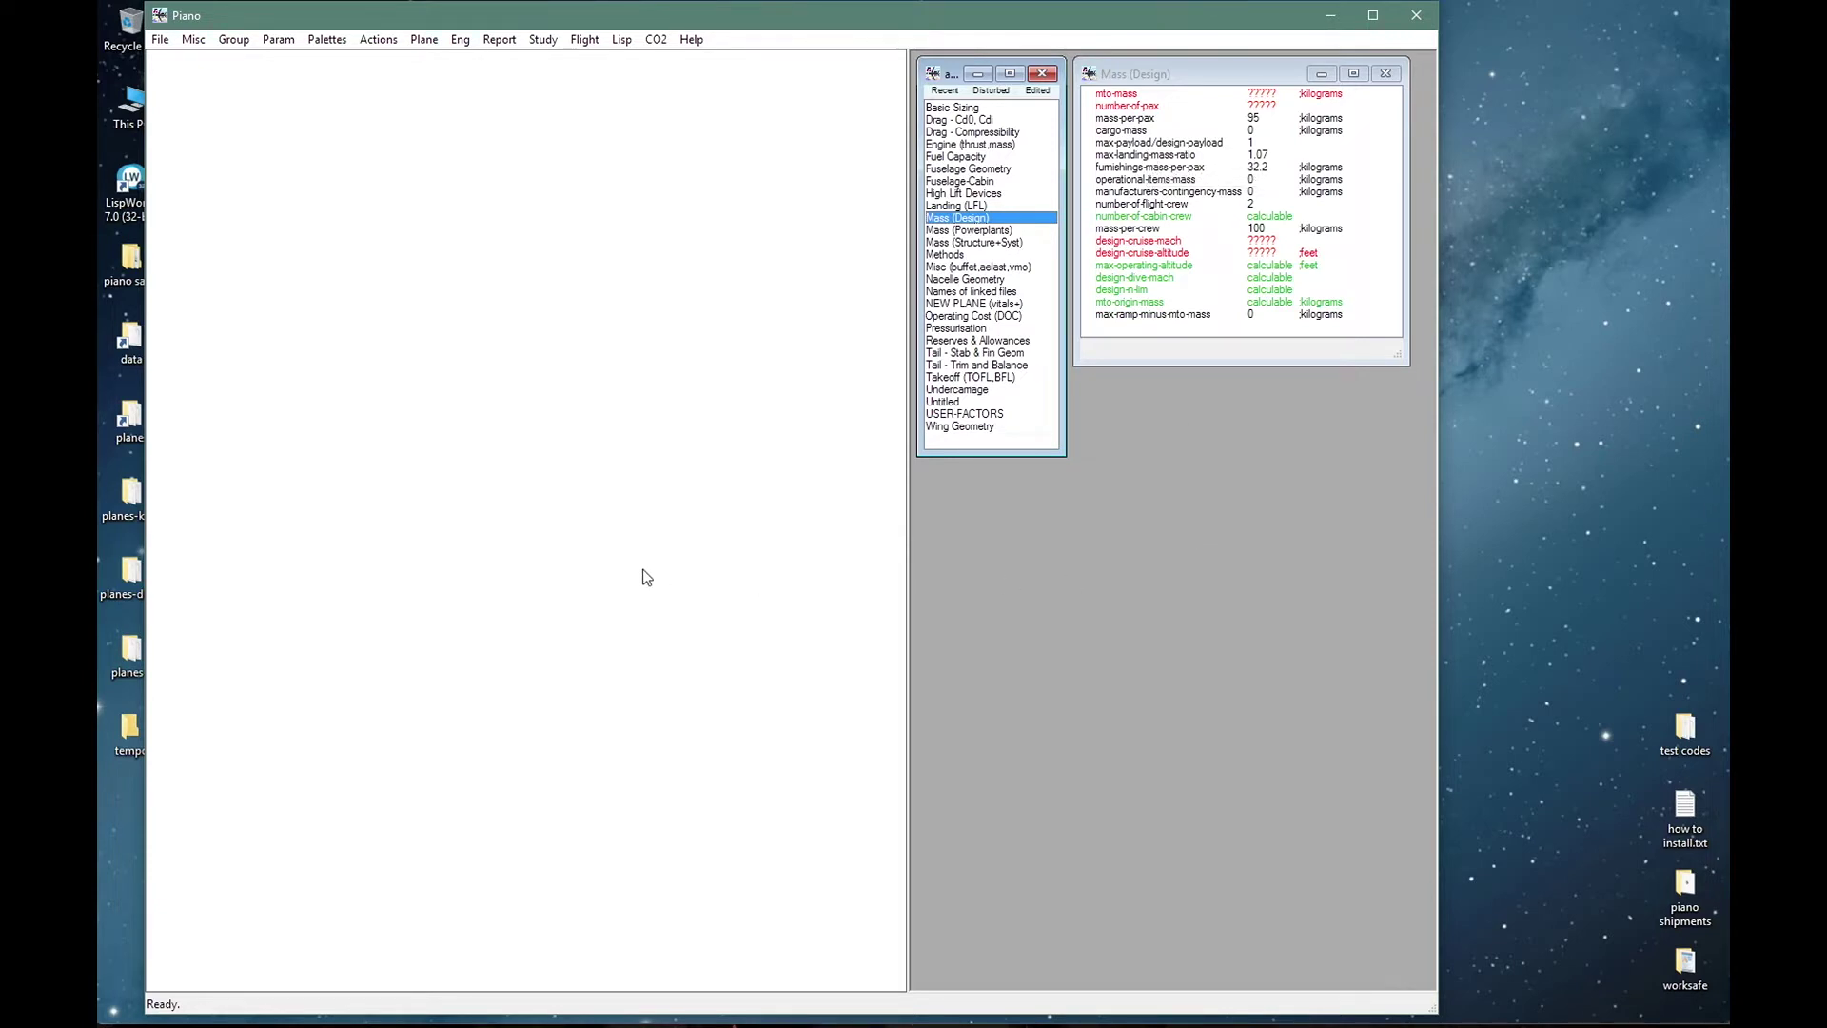
View the units settings, close them, and hide the parameter palettes by widening the report area.
{"action": "key", "text": "ctrl+u"}
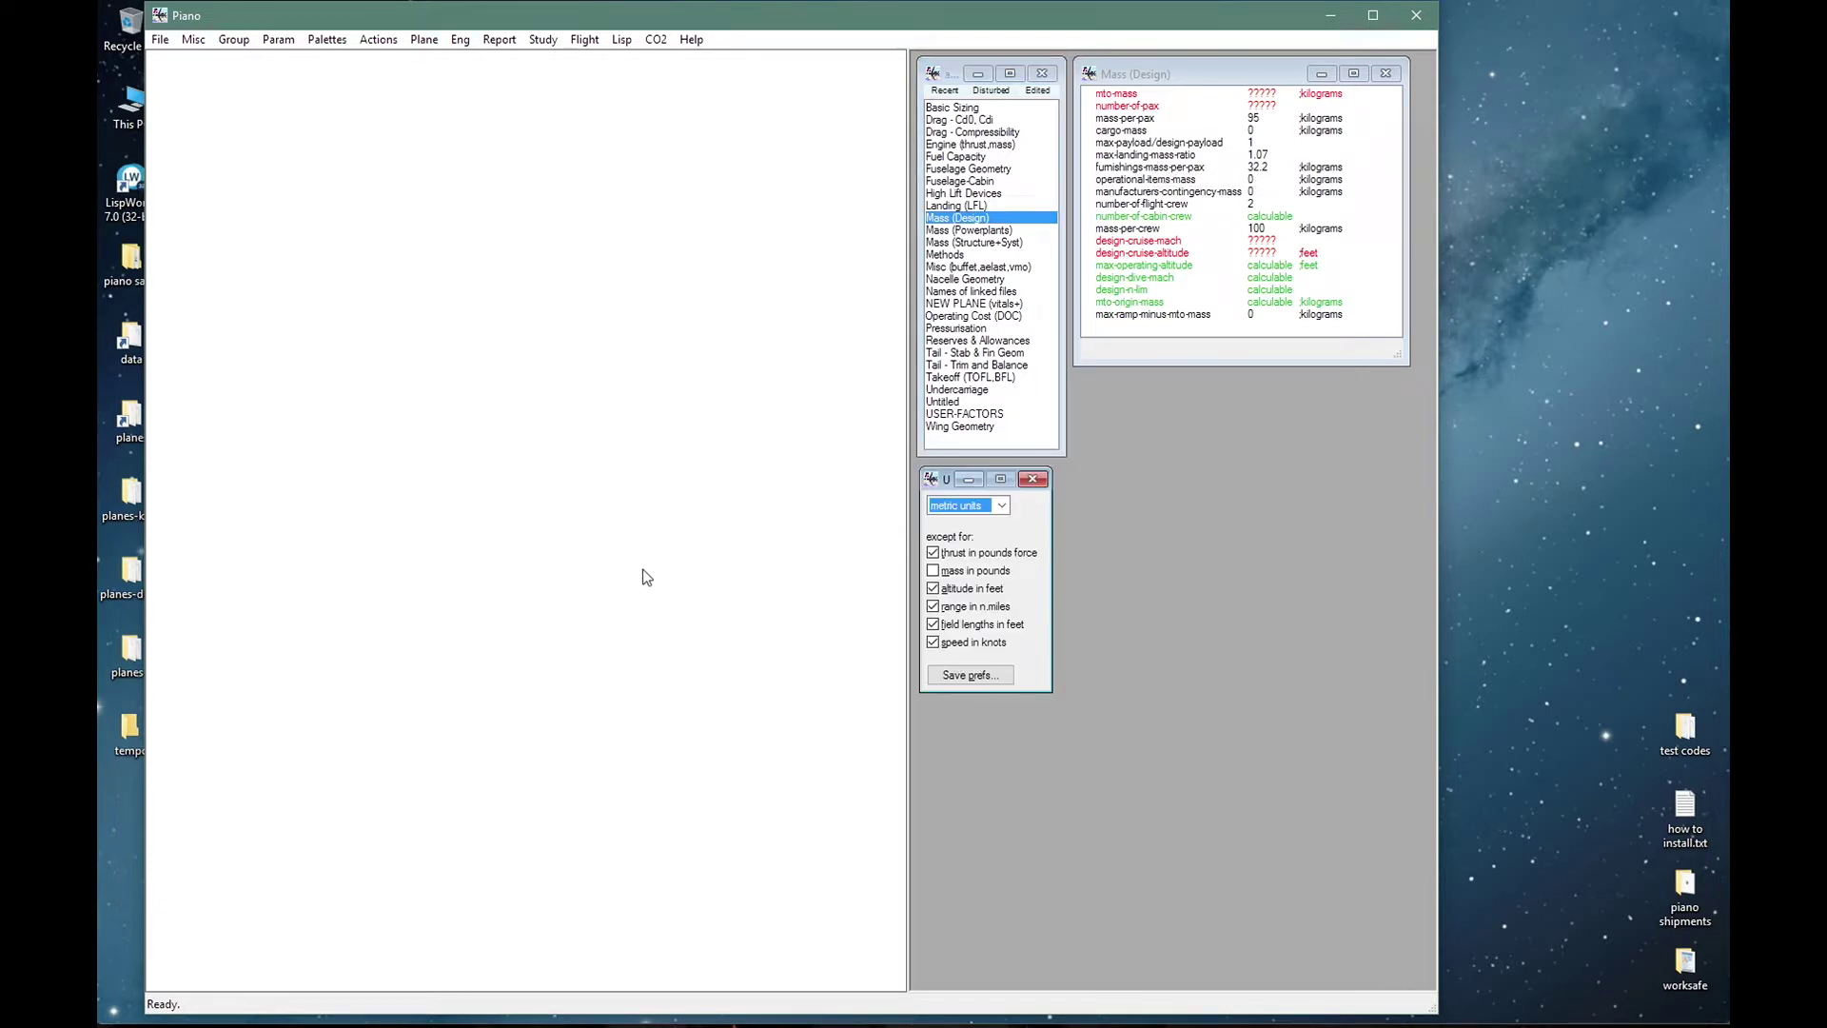
{"action": "left_click", "coordinate": [692, 568]}
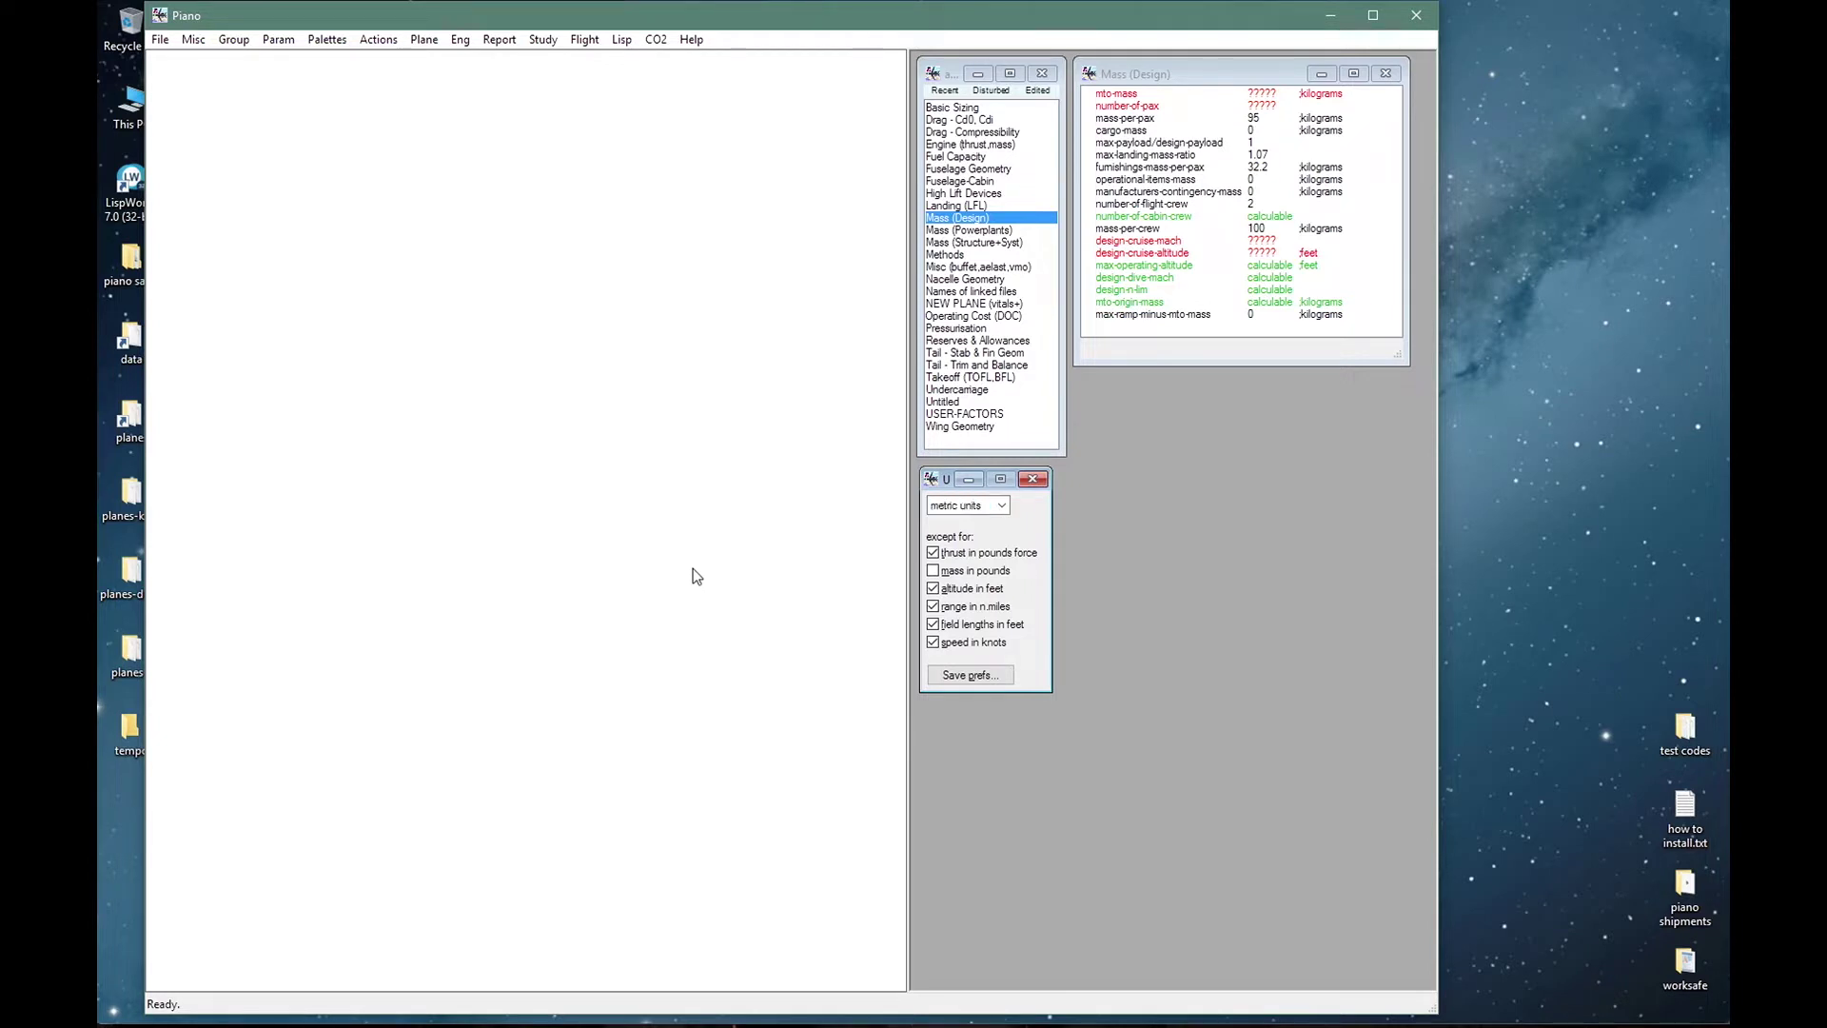
{"action": "left_click", "coordinate": [1037, 480]}
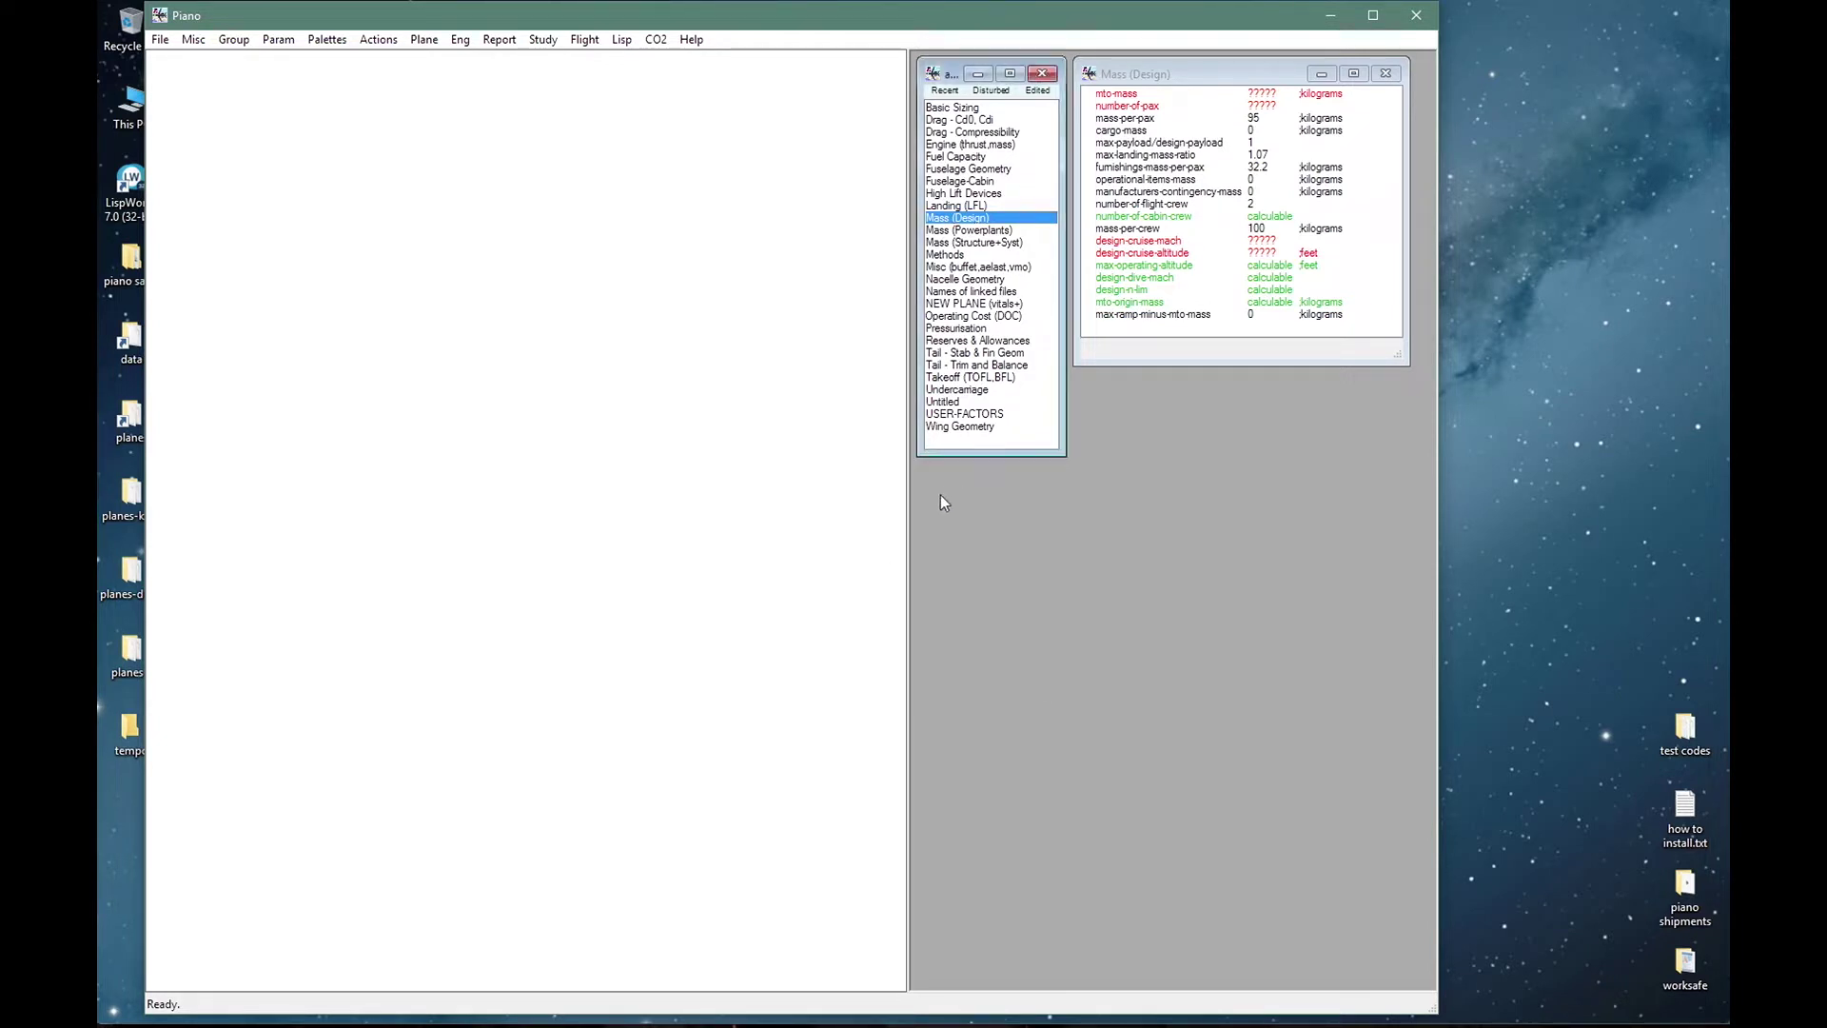
{"action": "left_click_drag", "start_coordinate": [910, 492], "coordinate": [1450, 524]}
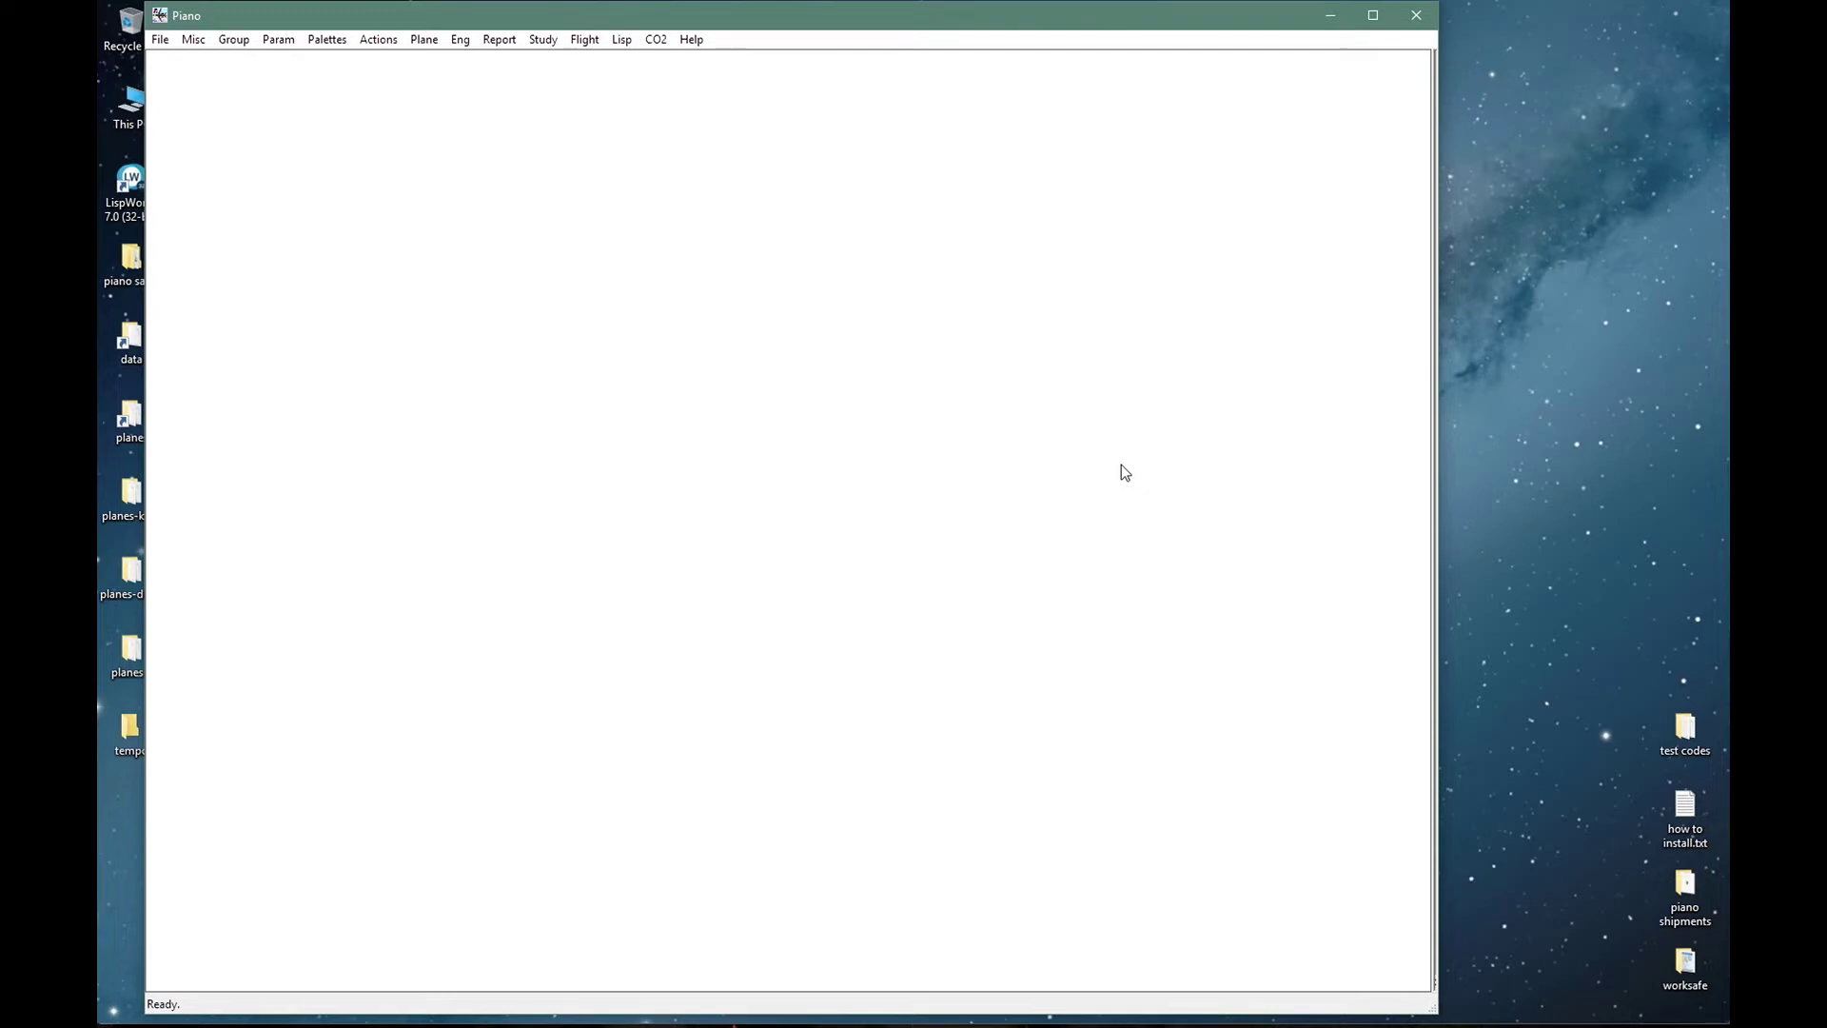
Load the plane "B787-8 (502)boe v14" from the planes folder.
{"action": "key", "text": "ctrl+o"}
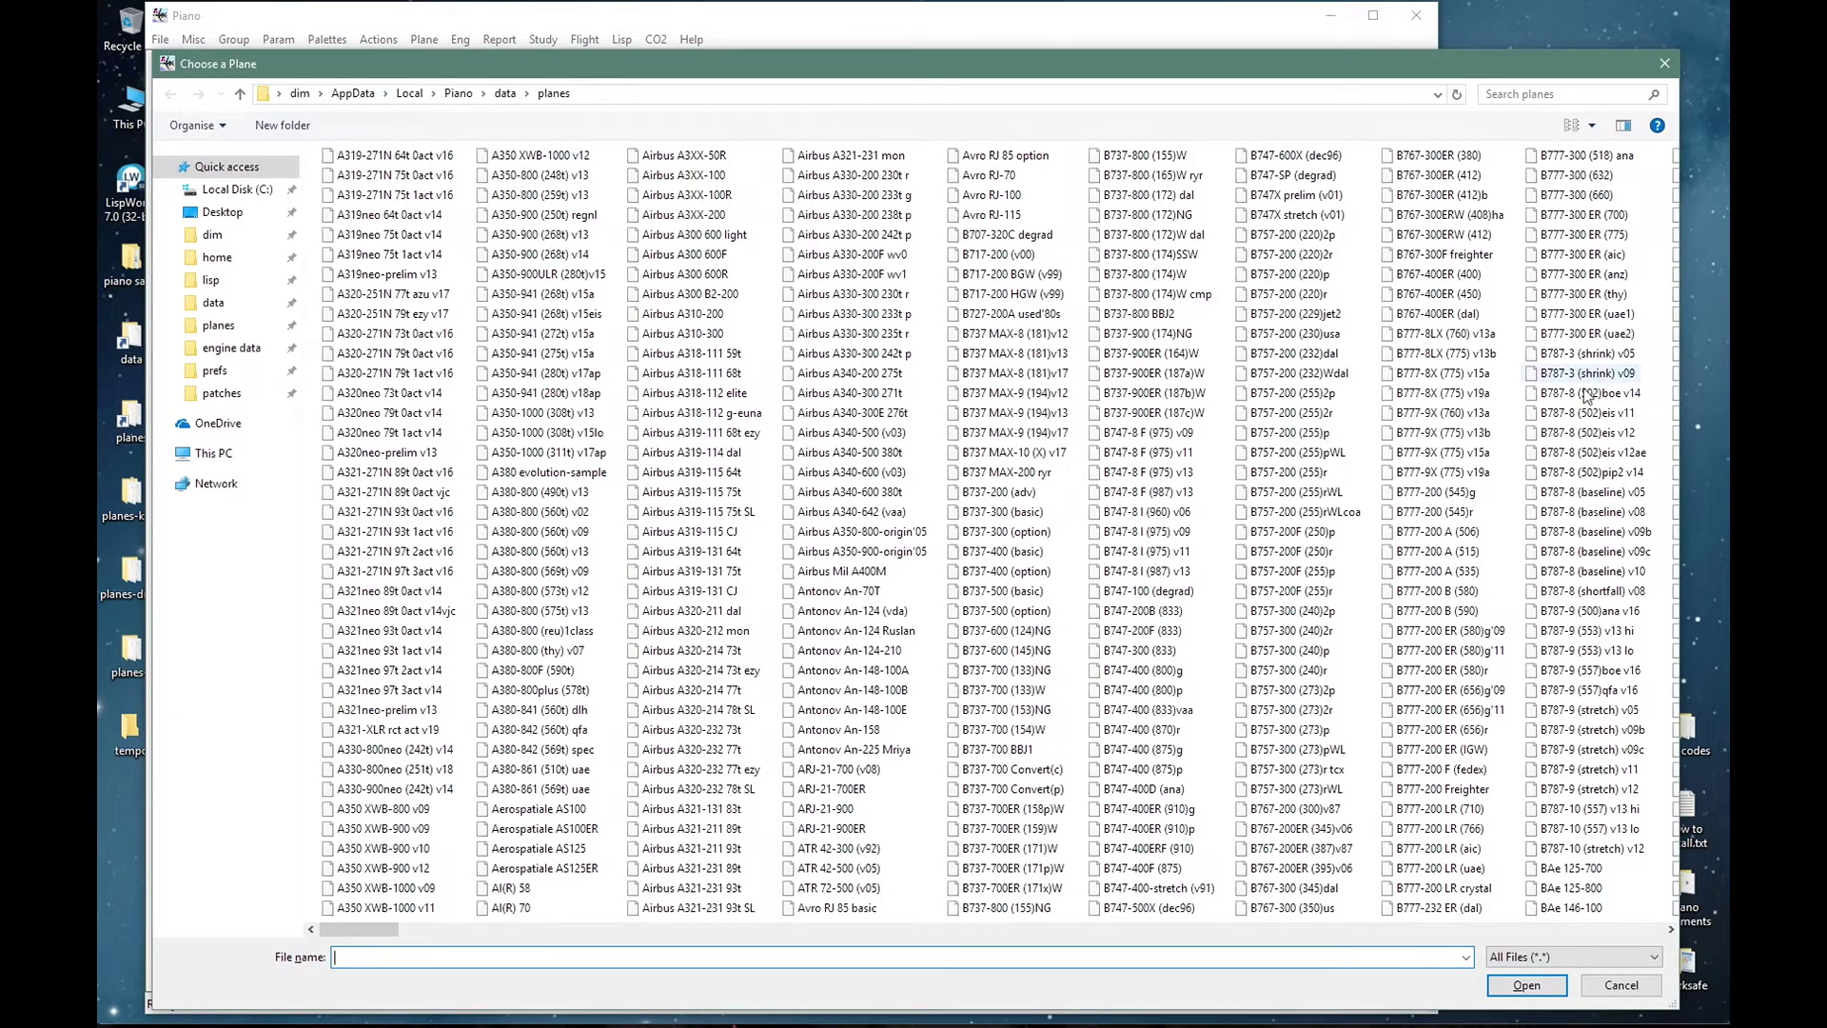
{"action": "left_click", "coordinate": [1584, 395]}
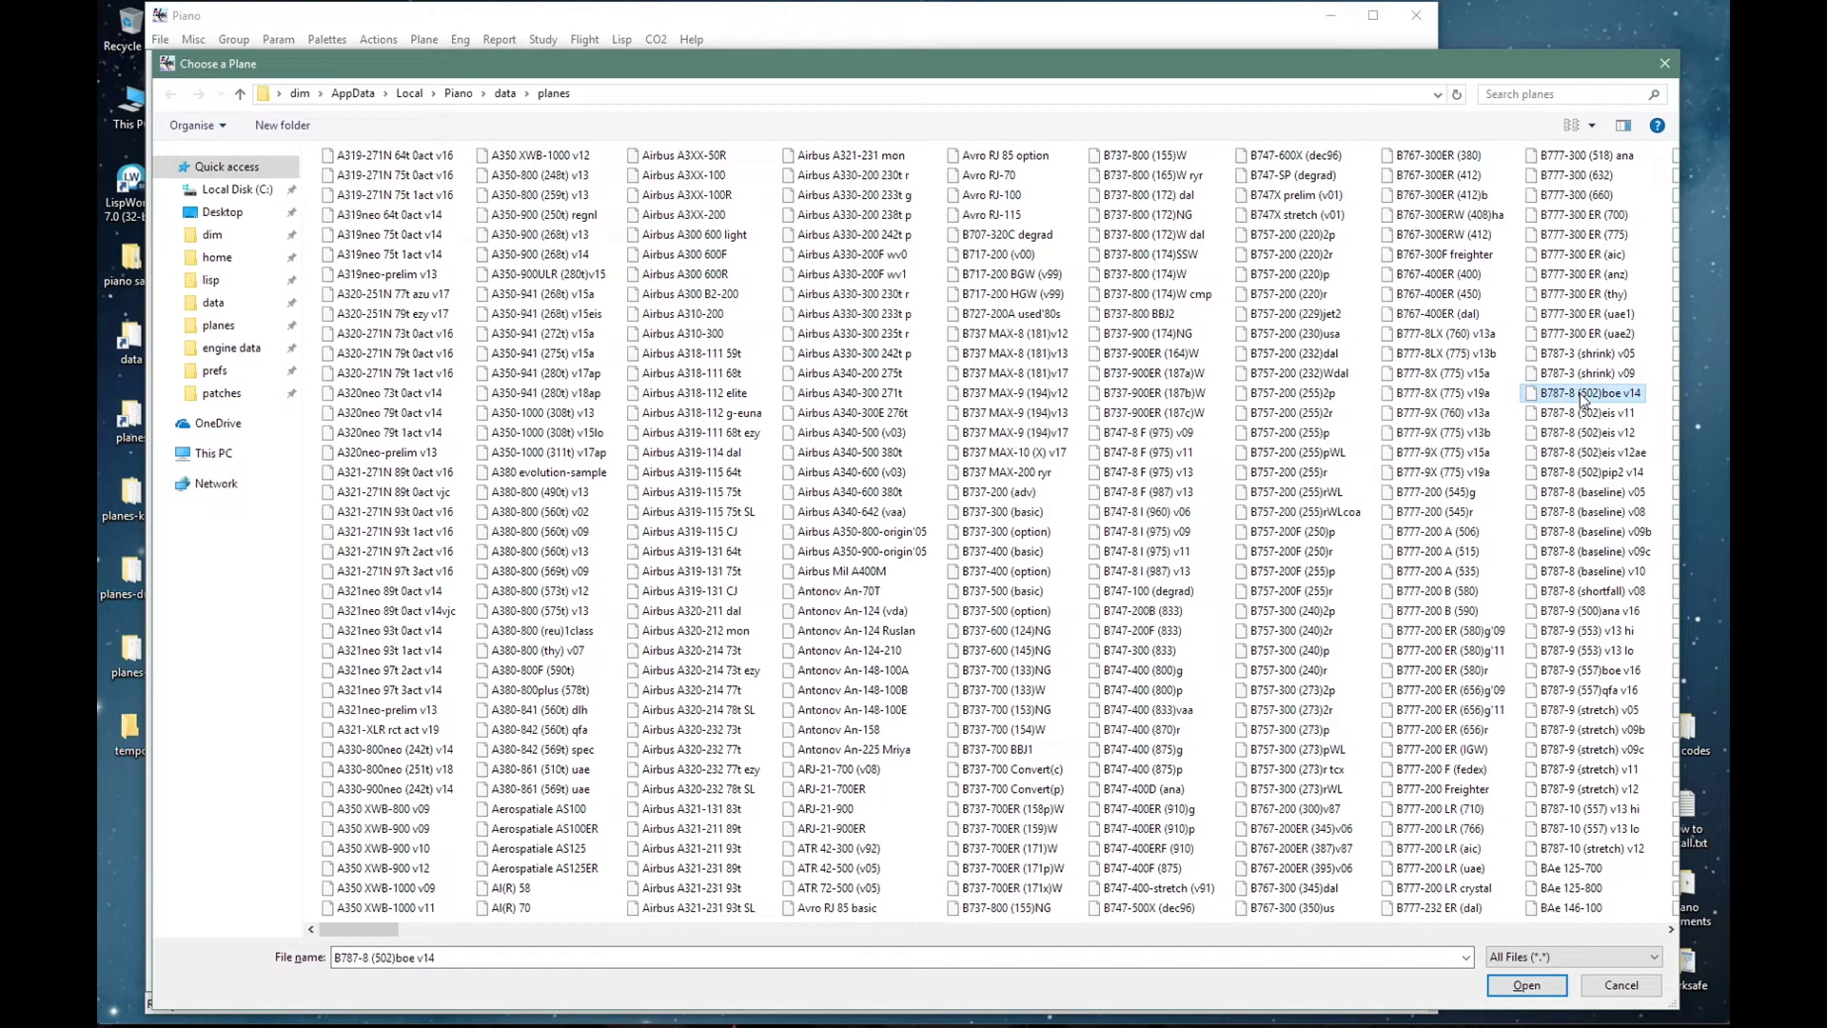
{"action": "left_click", "coordinate": [1524, 987]}
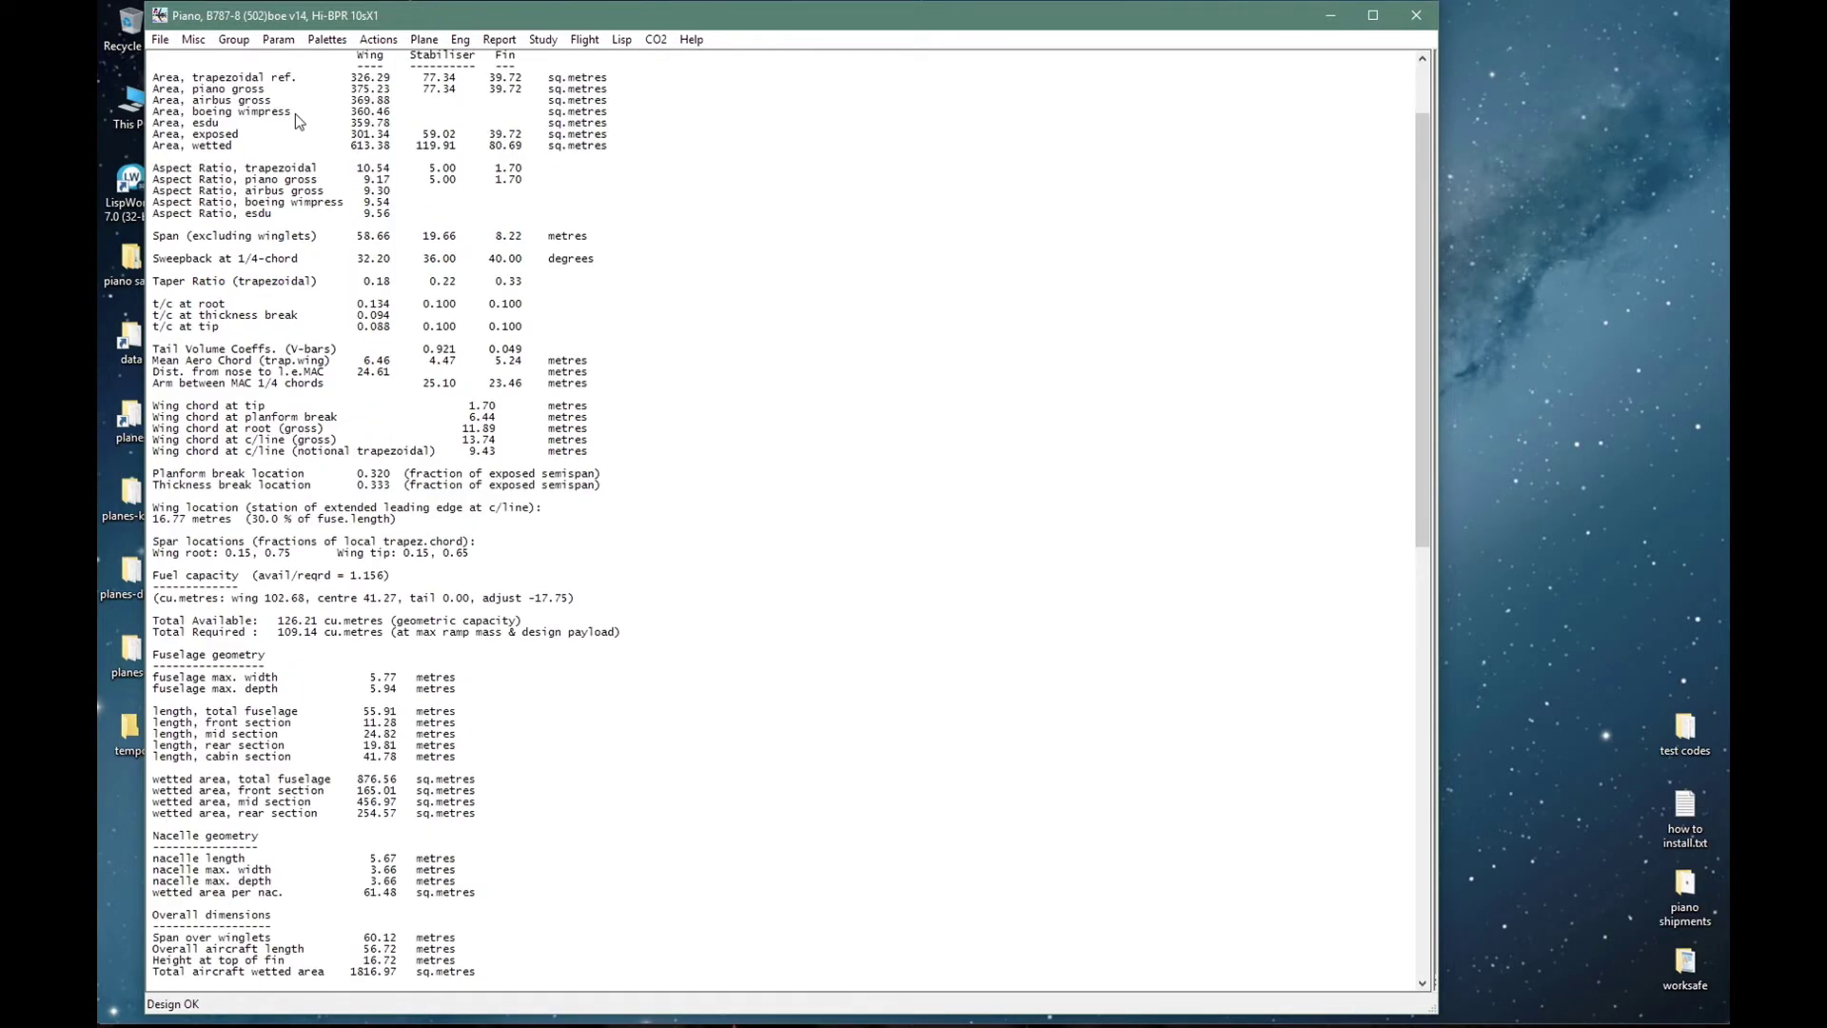
Examine the geometry report and cycle the aircraft's 3-view drawing through its layouts, closing the drawing window at the end.
{"action": "scroll", "coordinate": [649, 204], "scroll_direction": "up", "scroll_amount": 2}
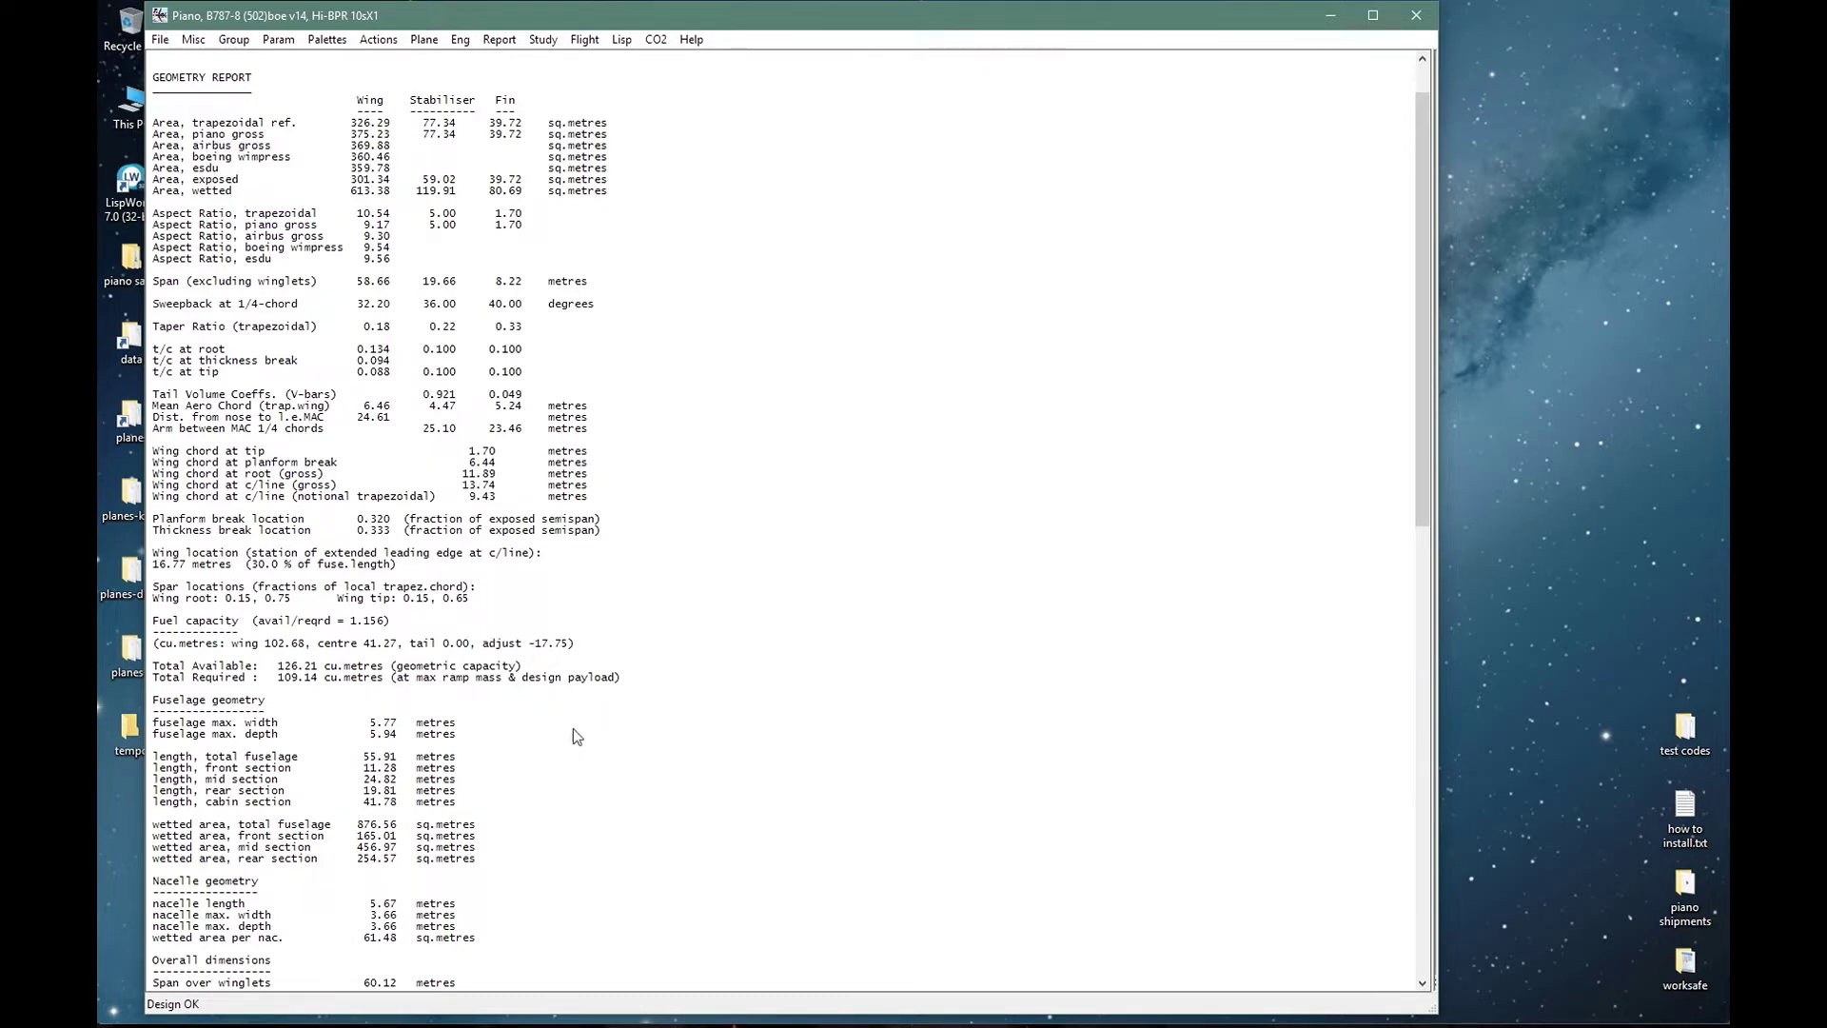
{"action": "scroll", "coordinate": [584, 729], "scroll_direction": "down", "scroll_amount": 1}
{"action": "scroll", "coordinate": [585, 729], "scroll_direction": "down", "scroll_amount": 3}
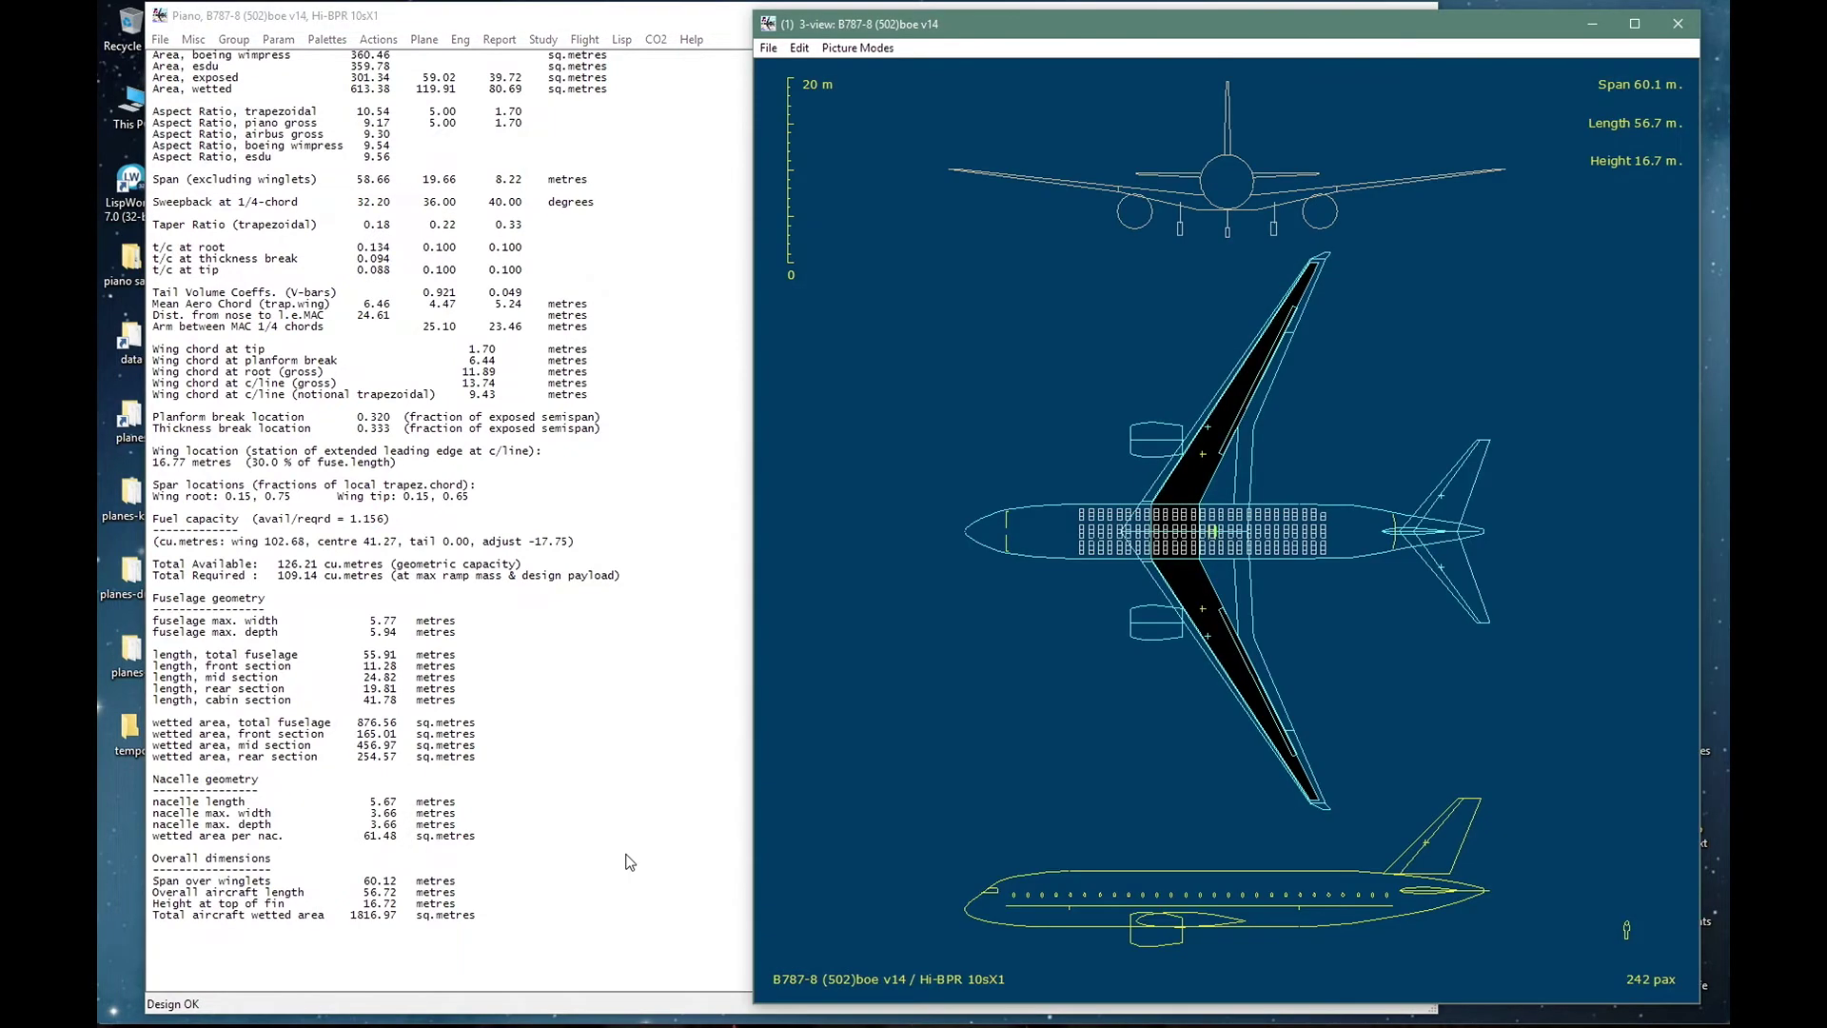
{"action": "left_click", "coordinate": [929, 683]}
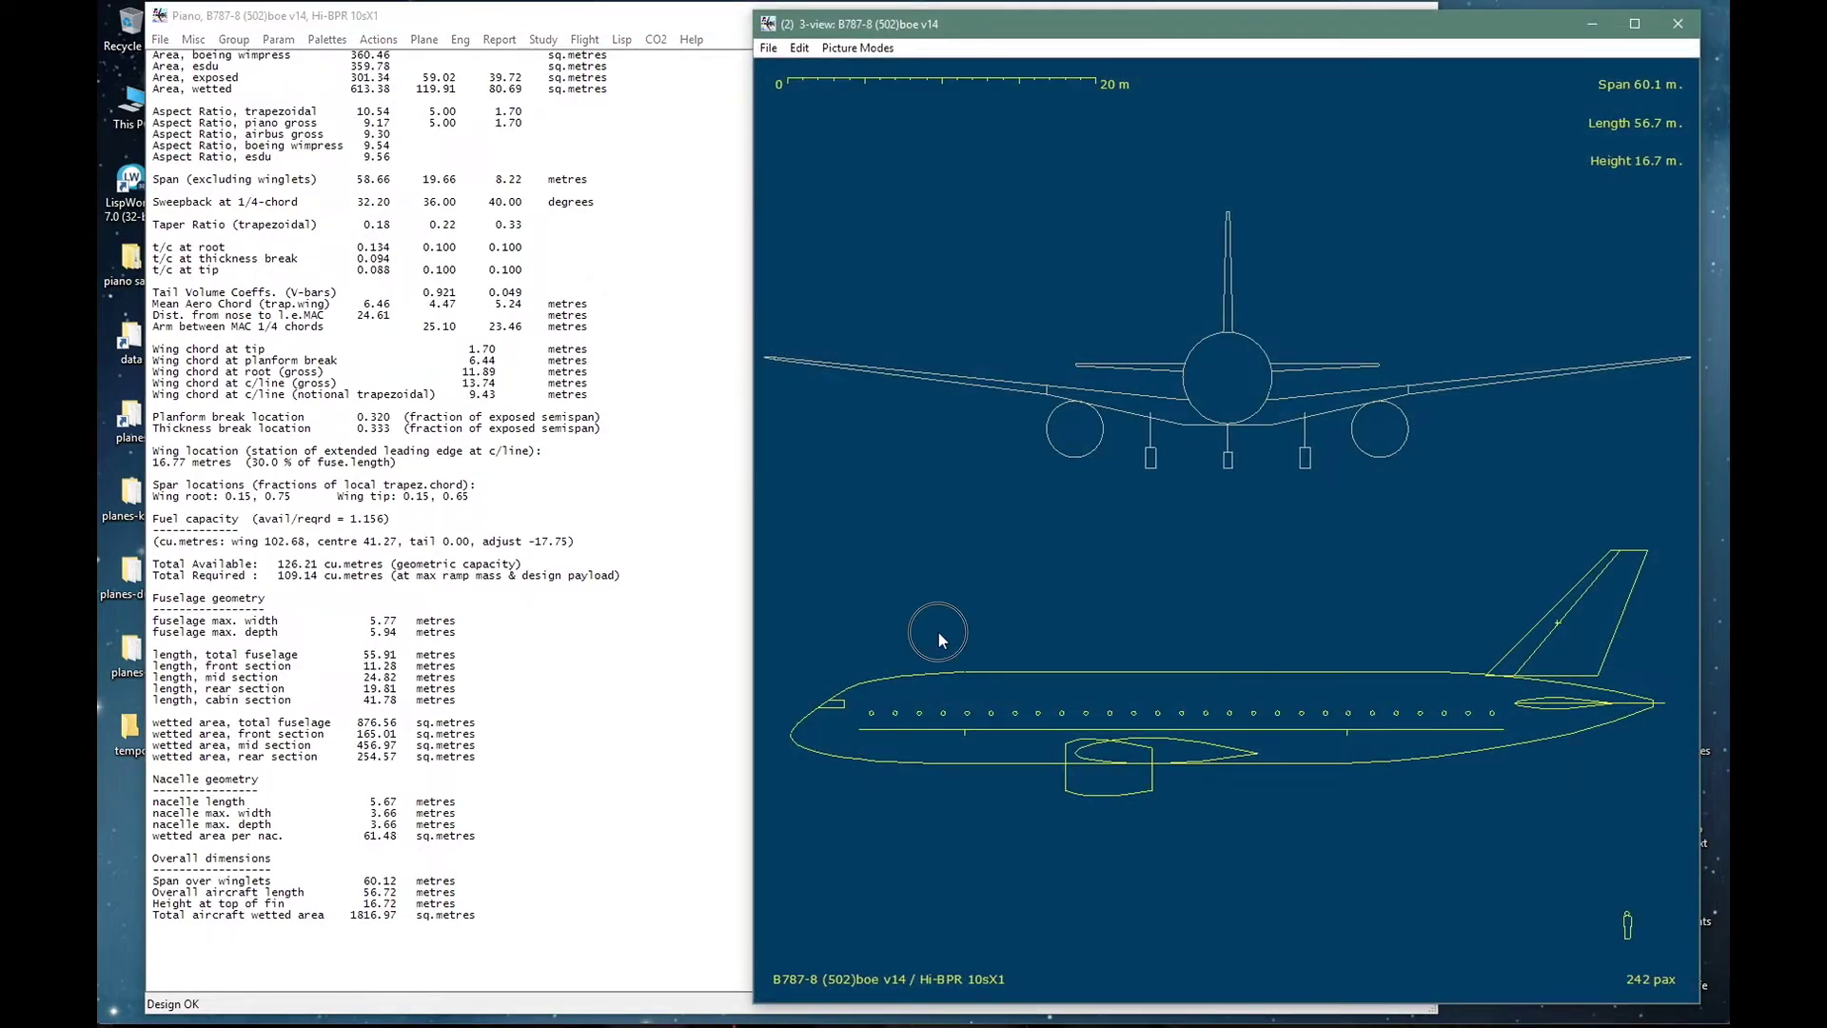
{"action": "left_click", "coordinate": [938, 632]}
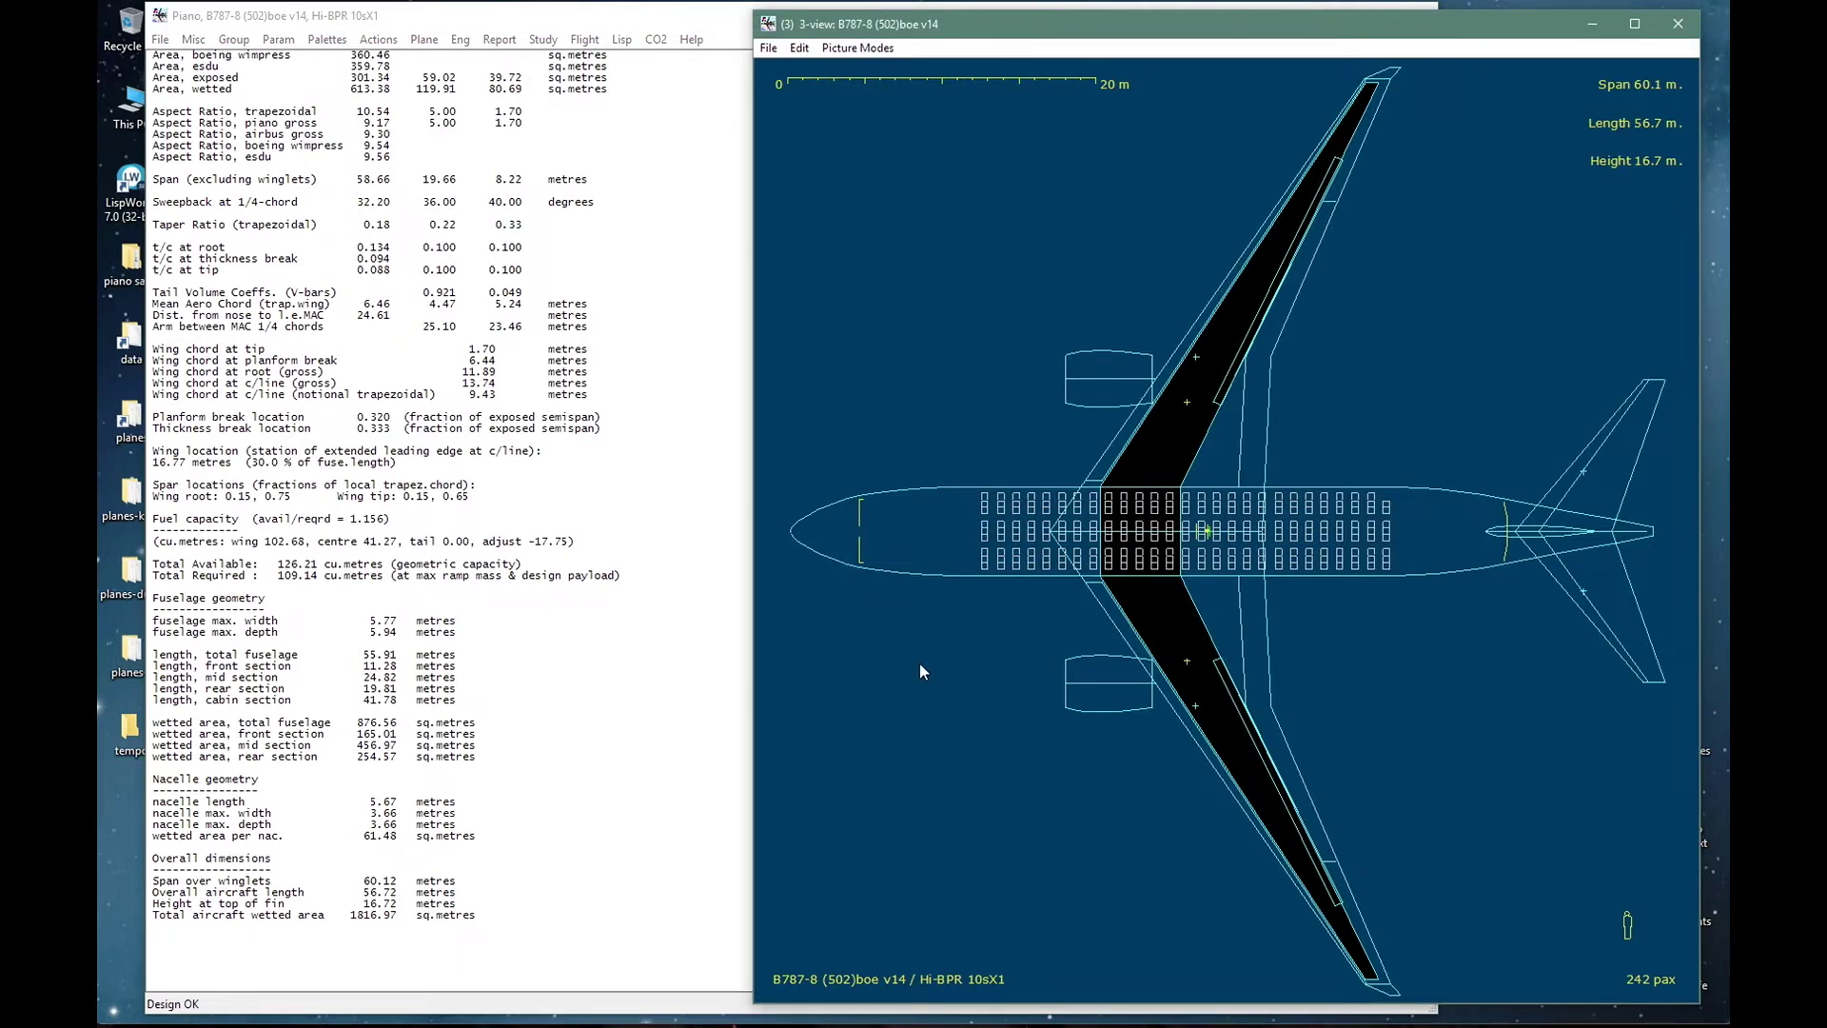
{"action": "left_click", "coordinate": [919, 671]}
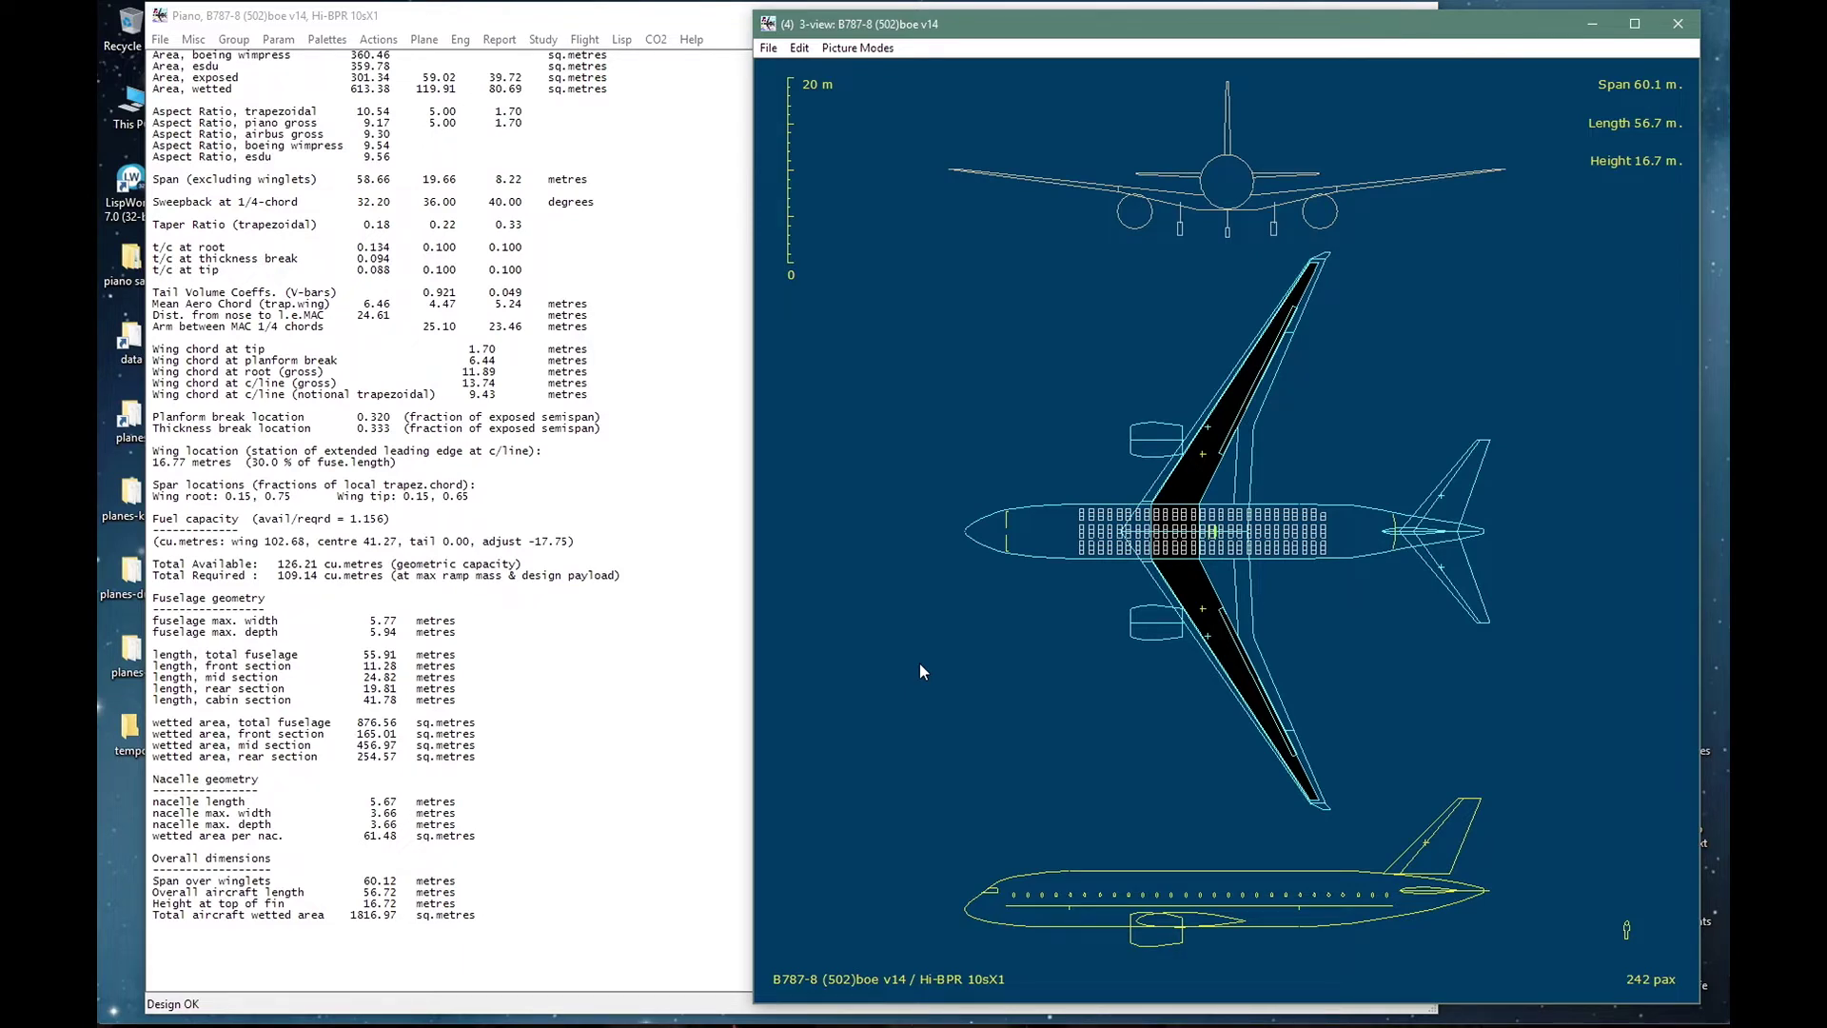
{"action": "key", "text": "alt+F4"}
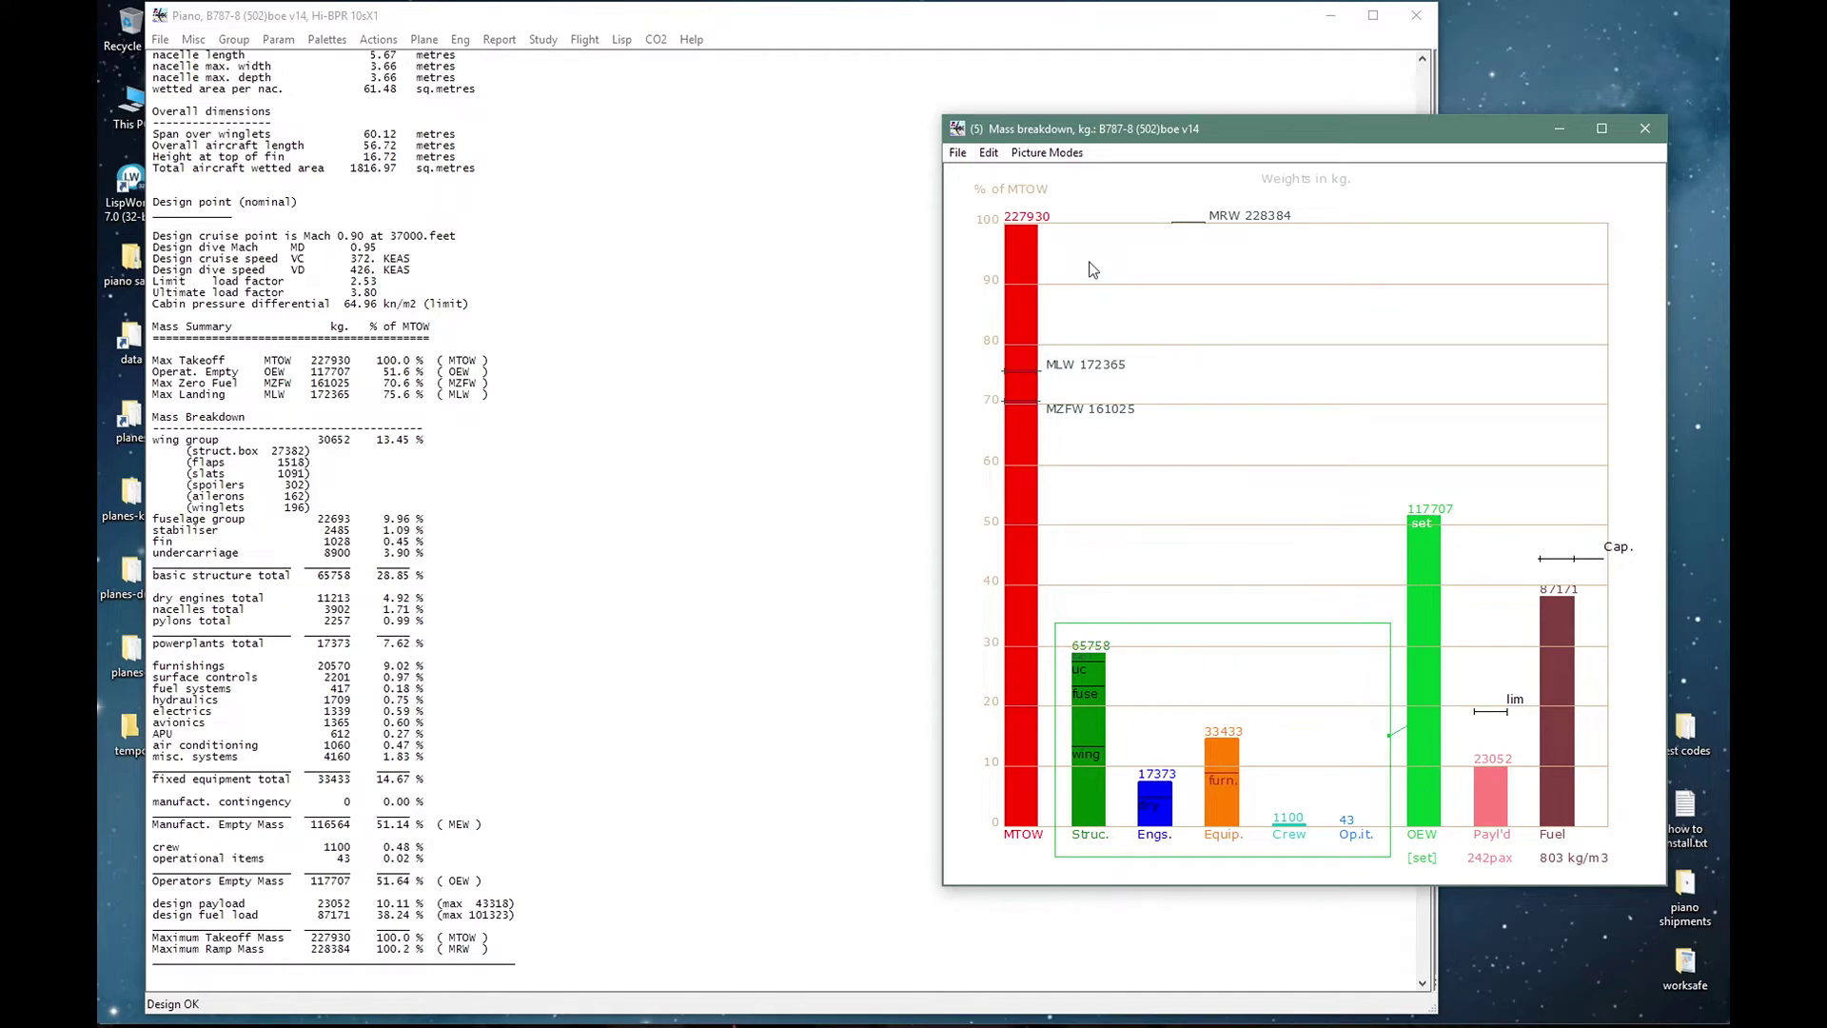
Repeat the mass breakdown in imperial units and switch the units back to metric with exceptions.
{"action": "key", "text": "alt+F4"}
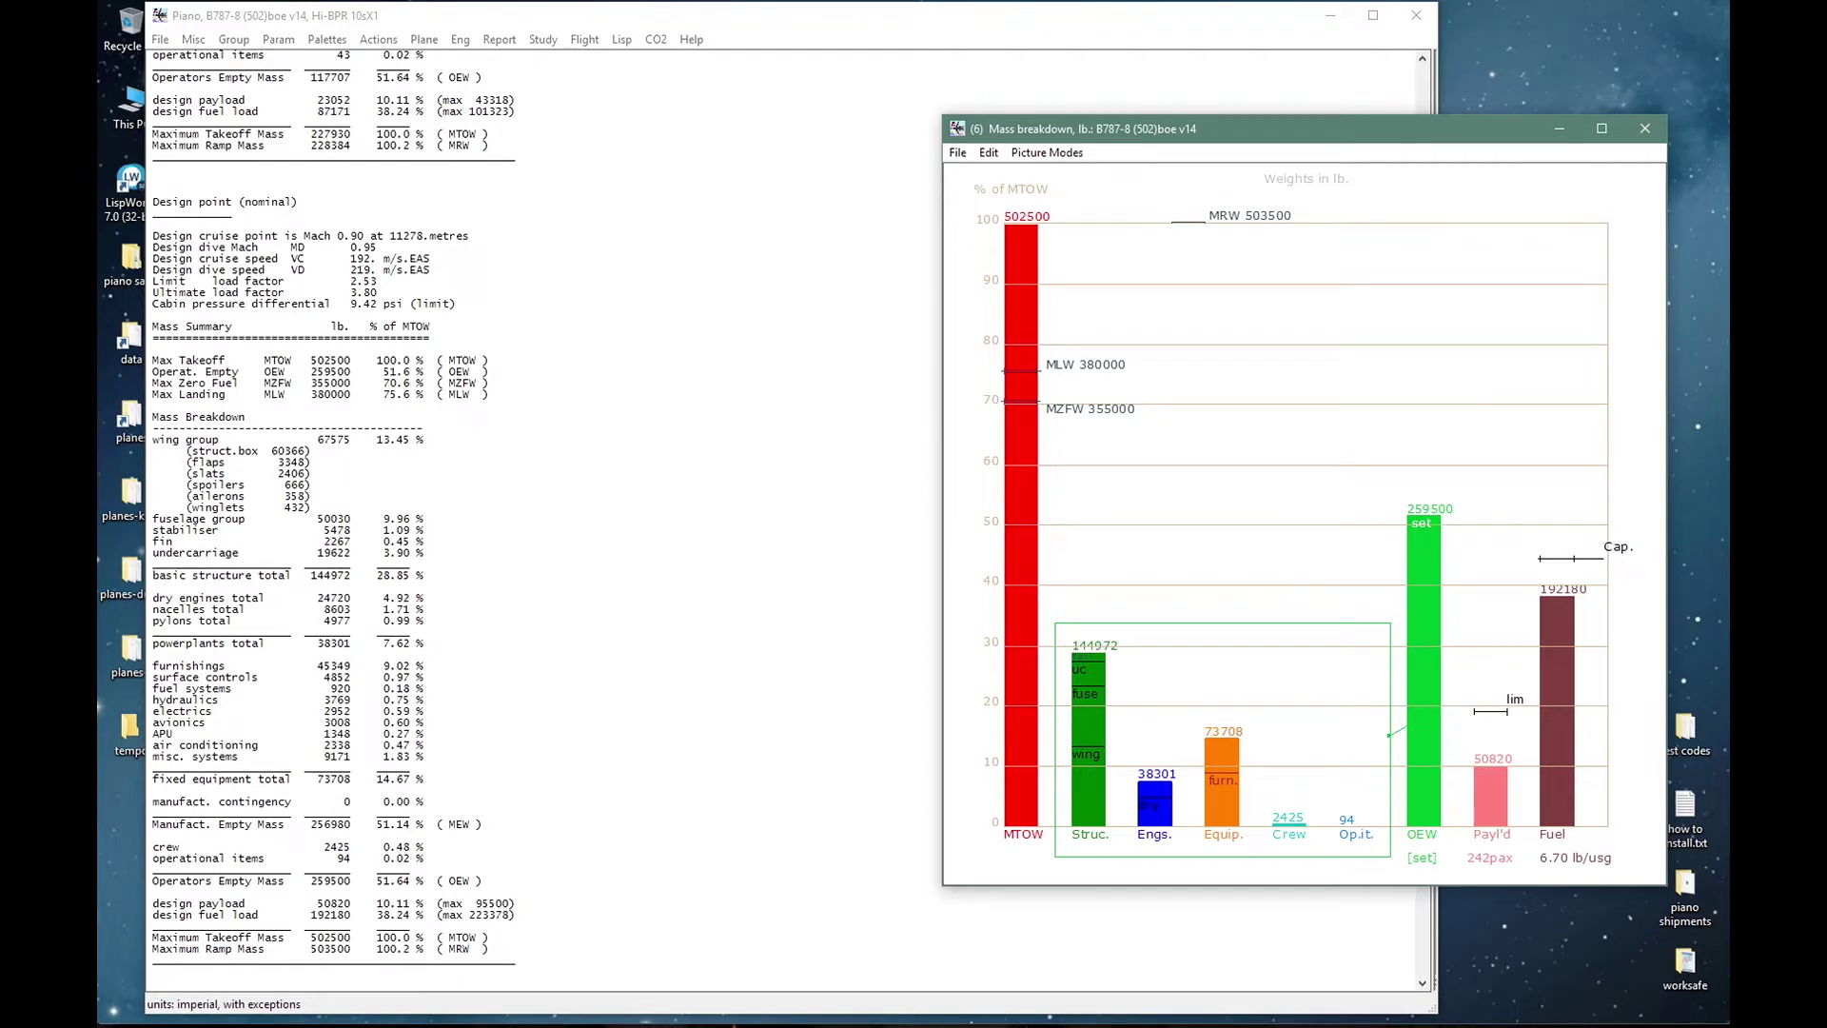
{"action": "key", "text": "ctrl+w"}
{"action": "key", "text": "ctrl+u"}
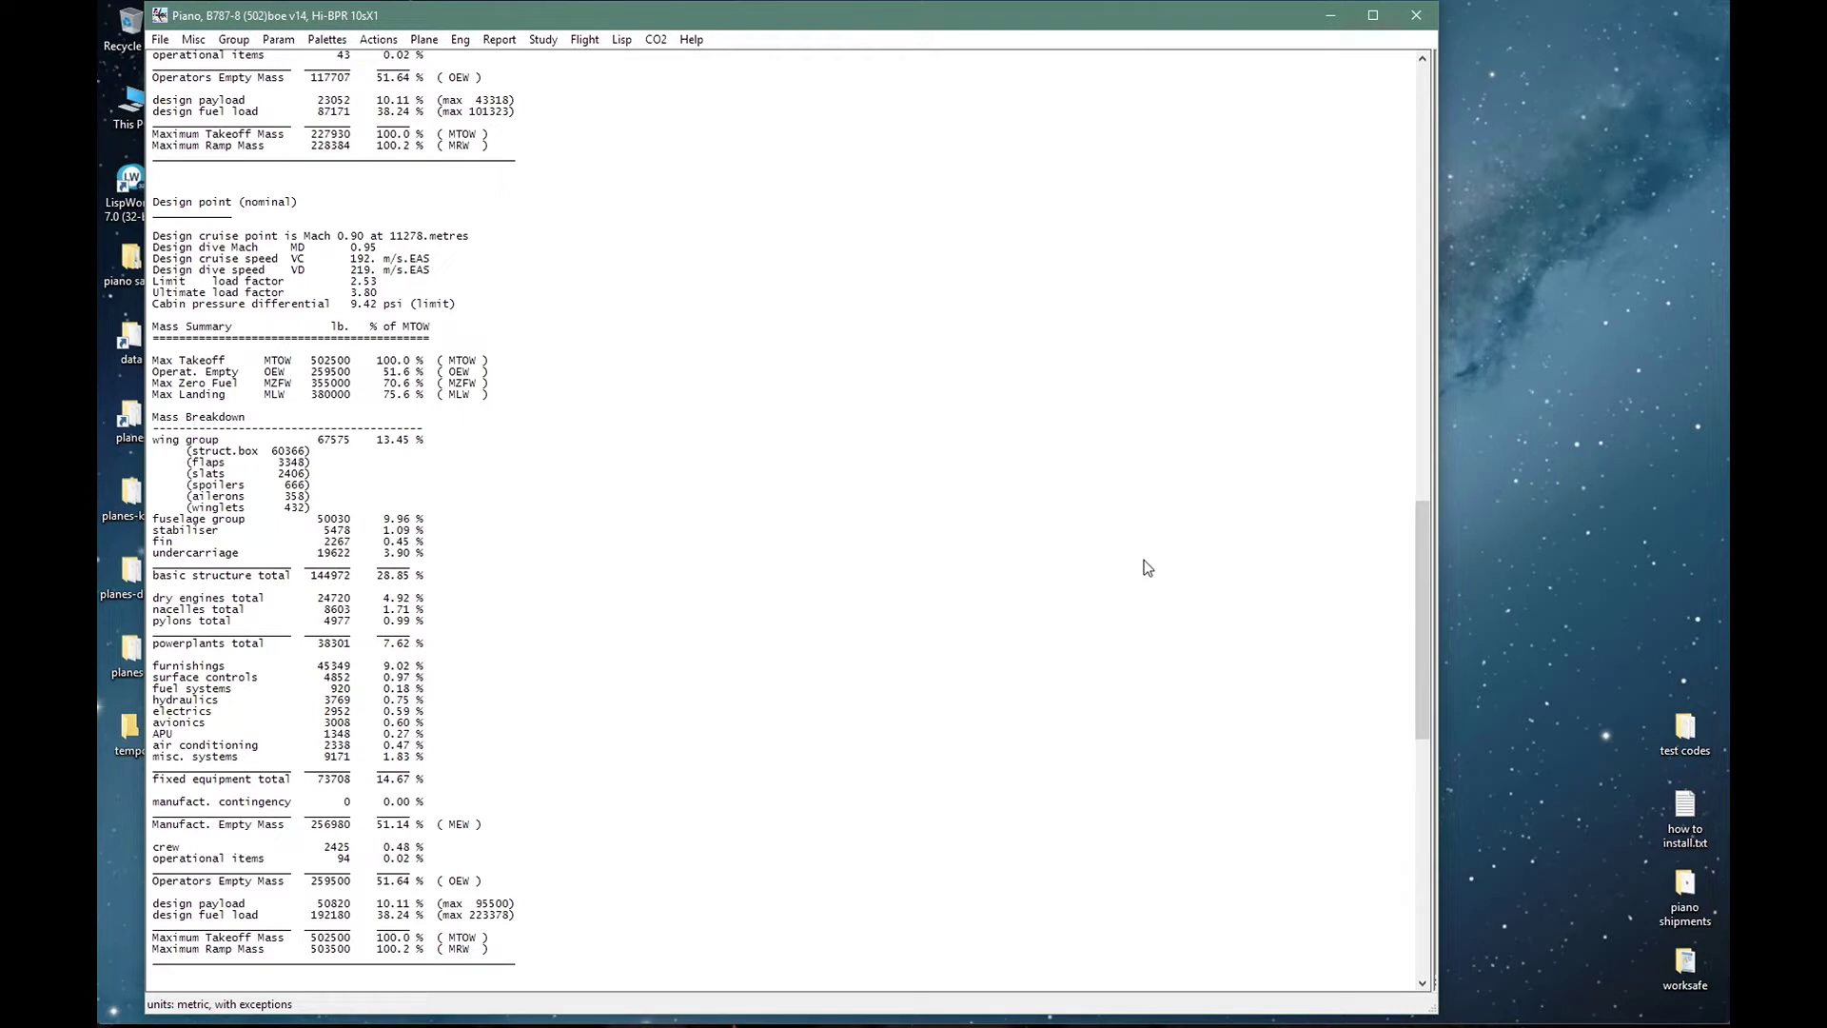
Report spot drag with breakdowns and performance at Mach .85, 37000 feet altitude and a cruise mass of 200e3 kg.
{"action": "key", "text": "ctrl+d"}
{"action": "double_click", "coordinate": [875, 436]}
{"action": "type", "text": ".85"}
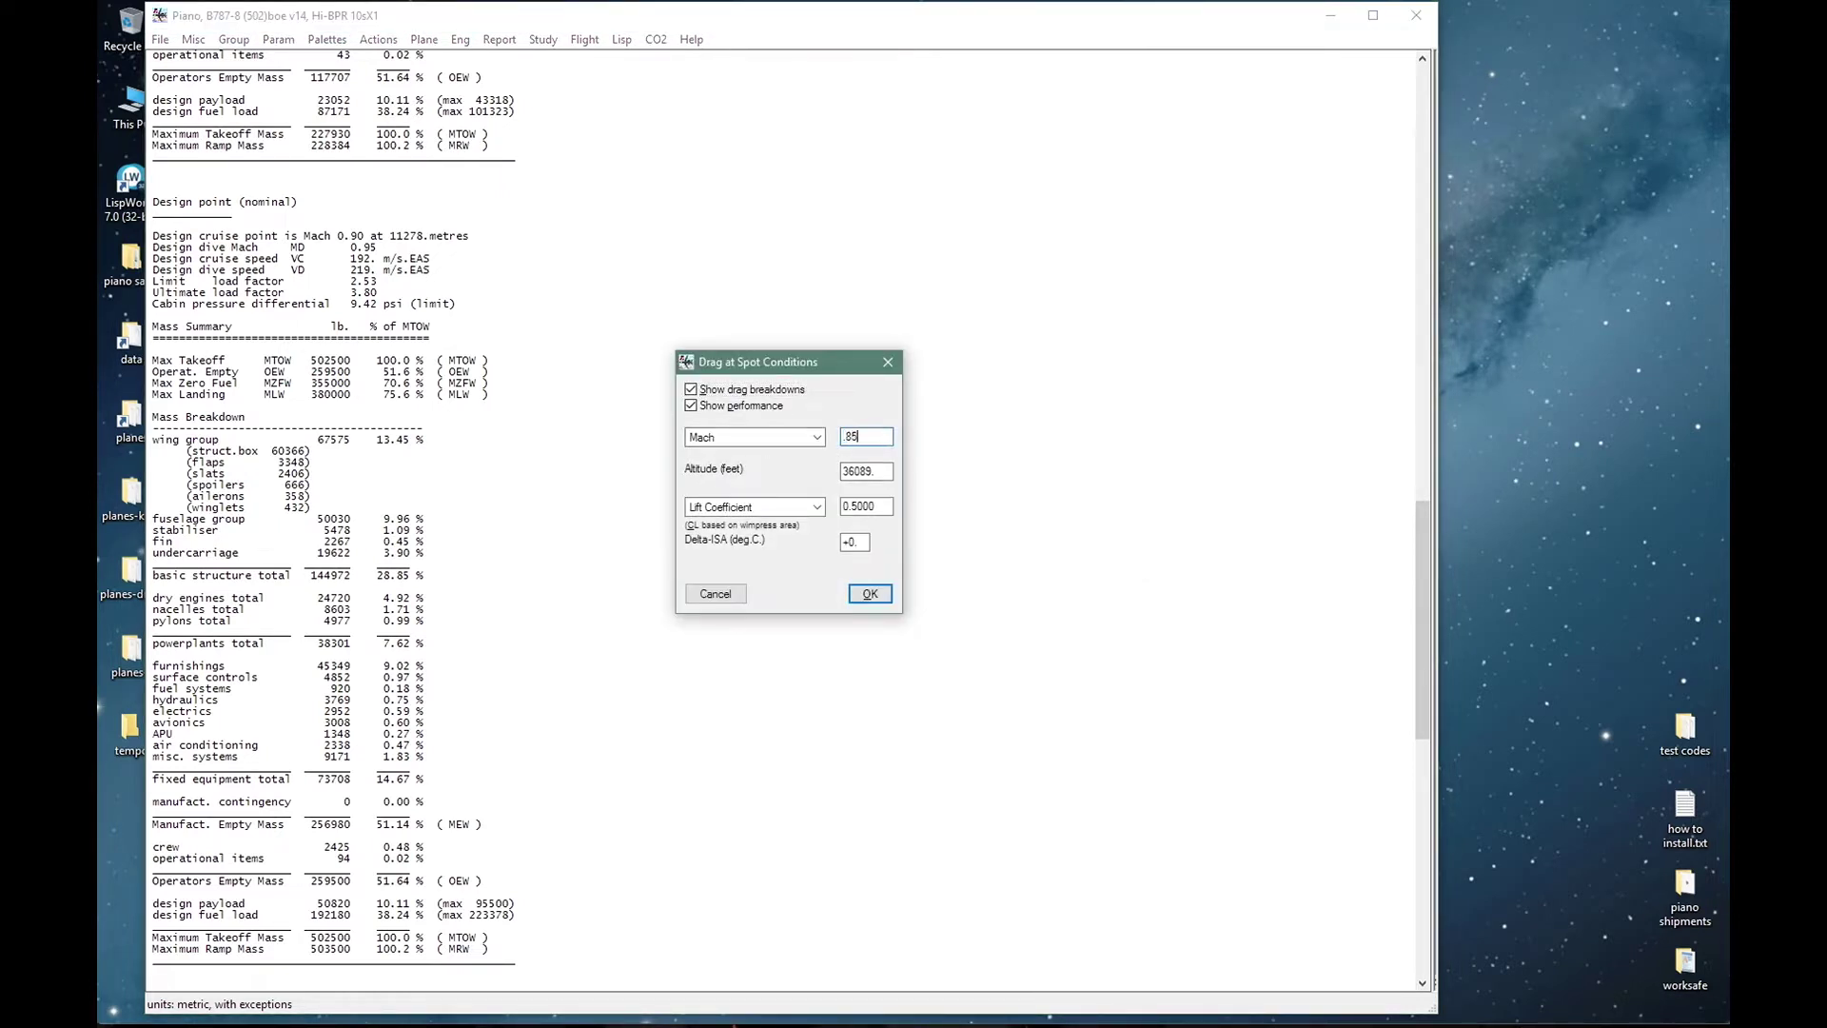
{"action": "double_click", "coordinate": [859, 470]}
{"action": "type", "text": "37000"}
{"action": "left_click", "coordinate": [817, 509]}
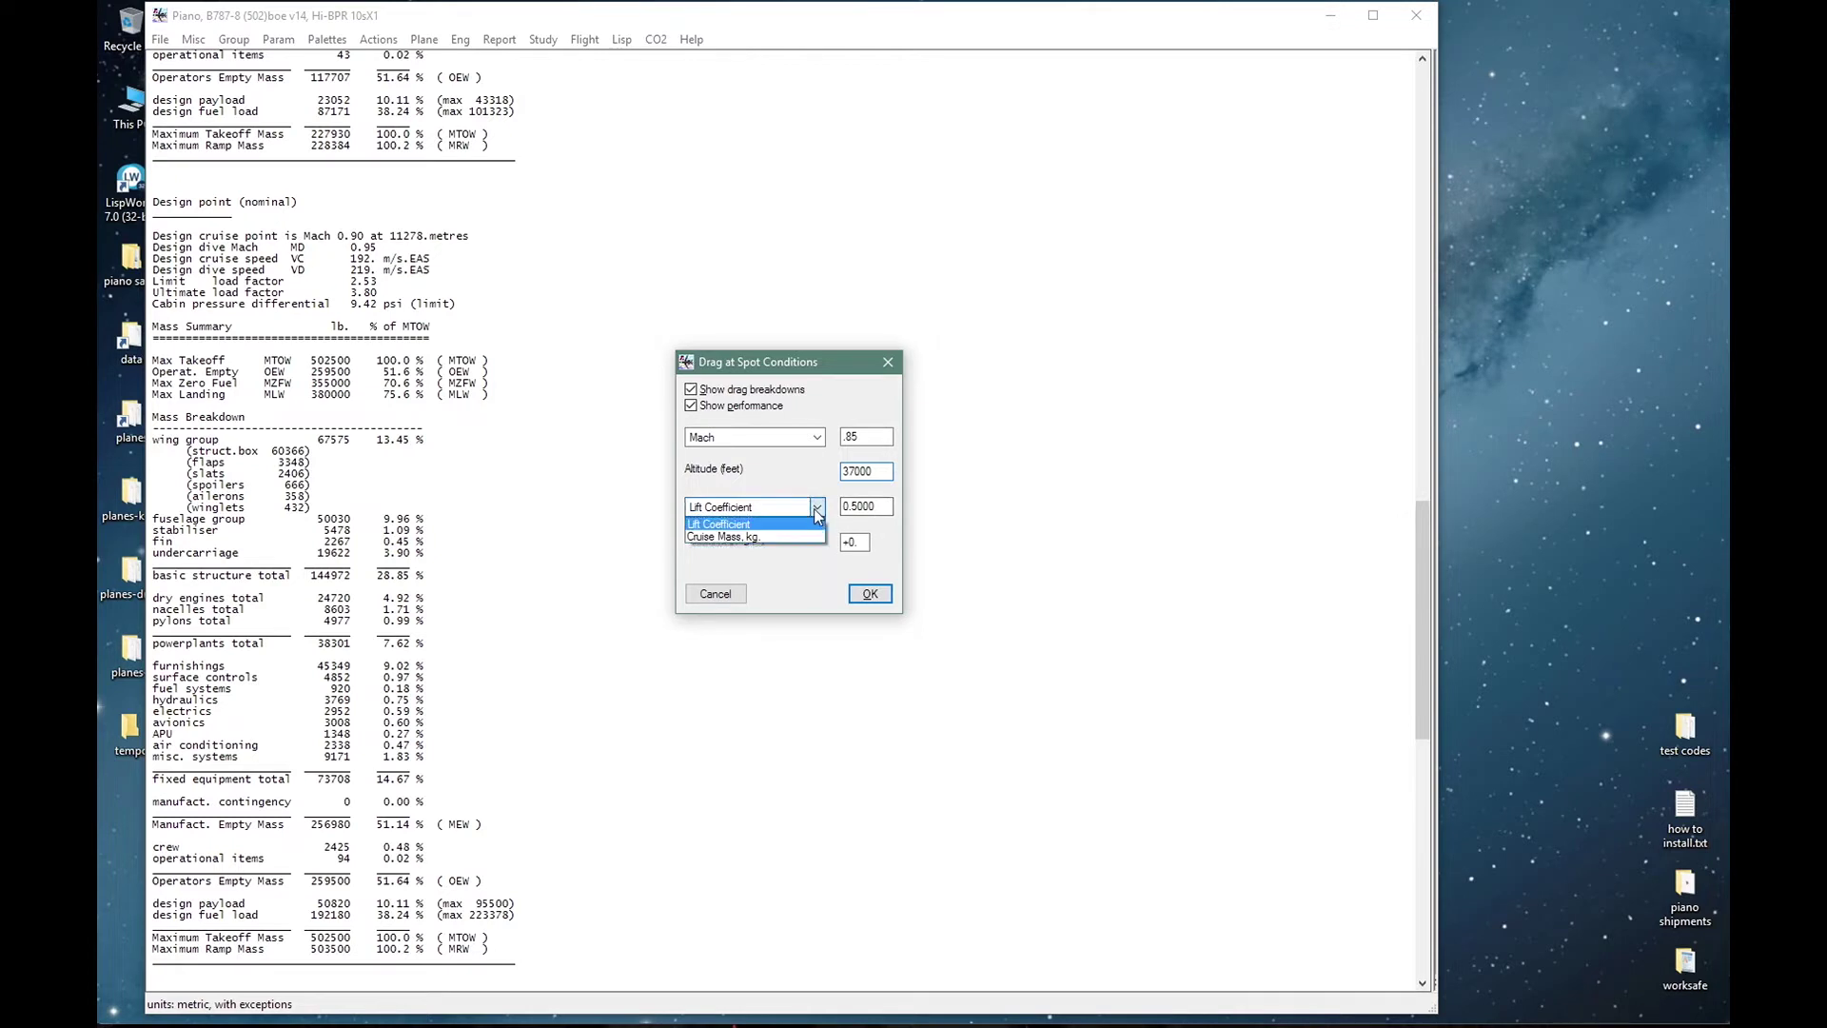
{"action": "left_click", "coordinate": [723, 536]}
{"action": "left_click", "coordinate": [861, 509]}
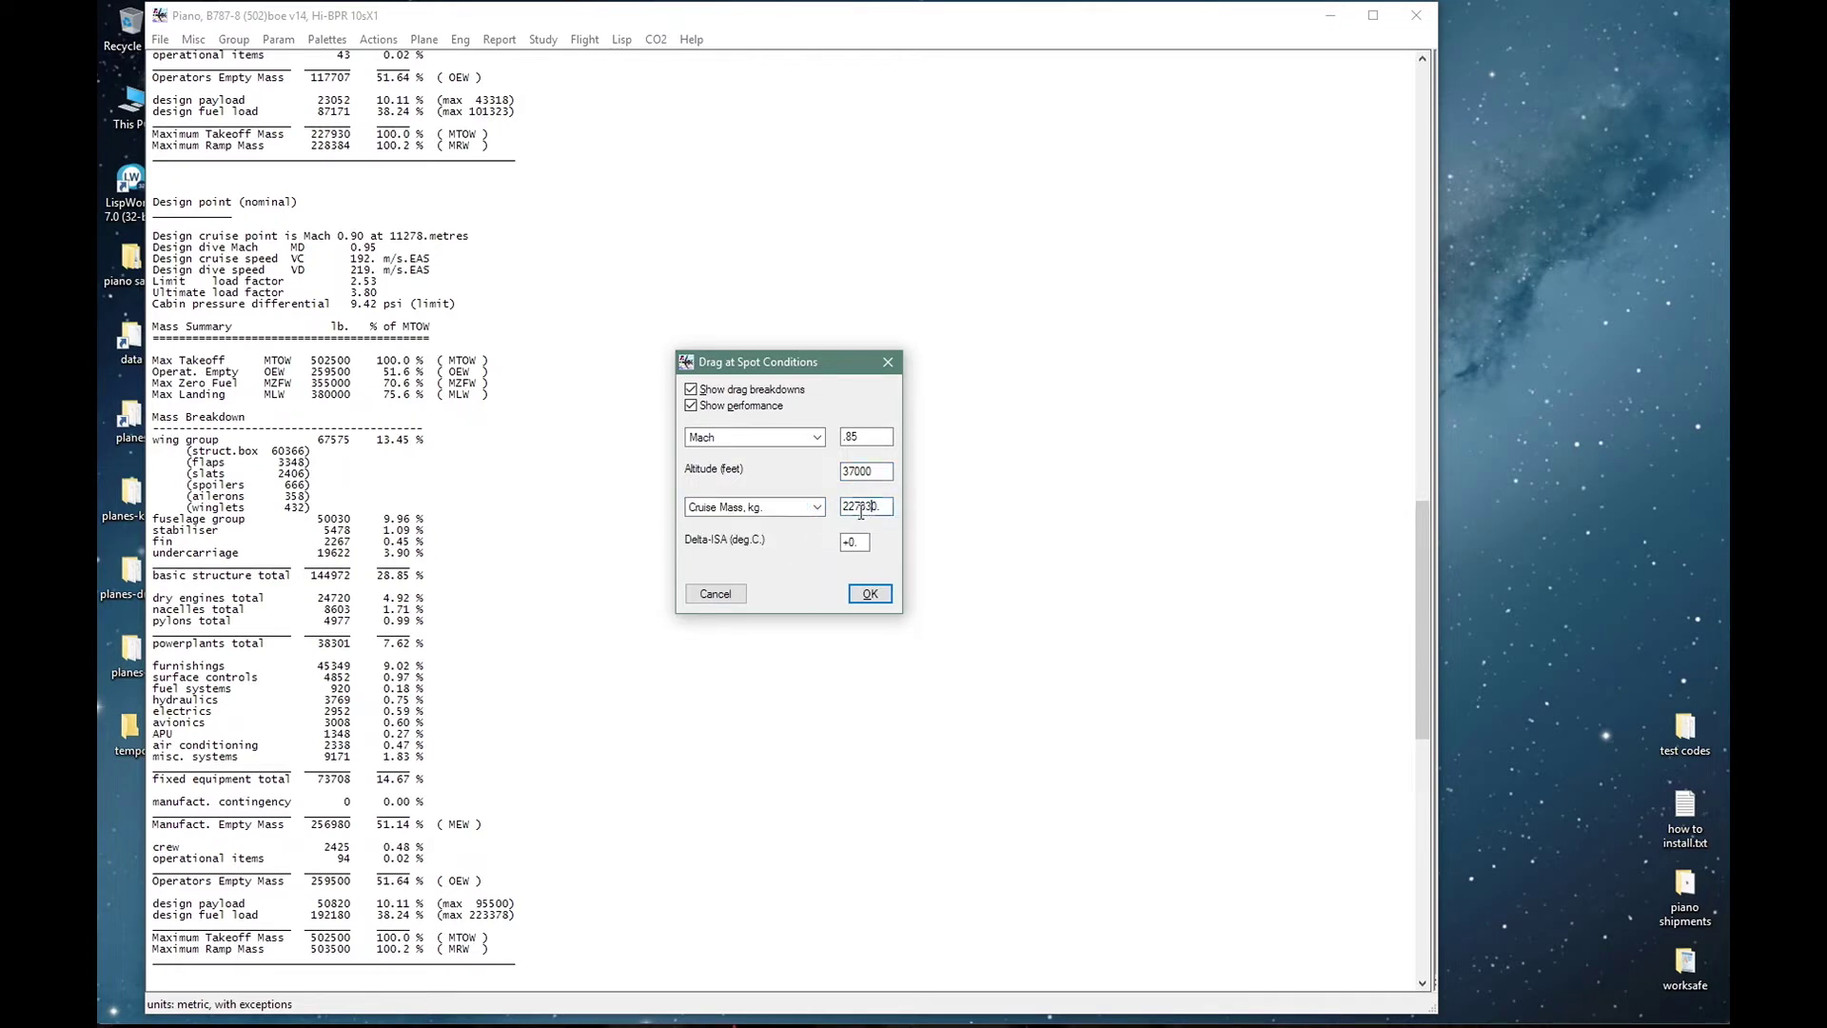
{"action": "double_click", "coordinate": [887, 509]}
{"action": "type", "text": "200e3"}
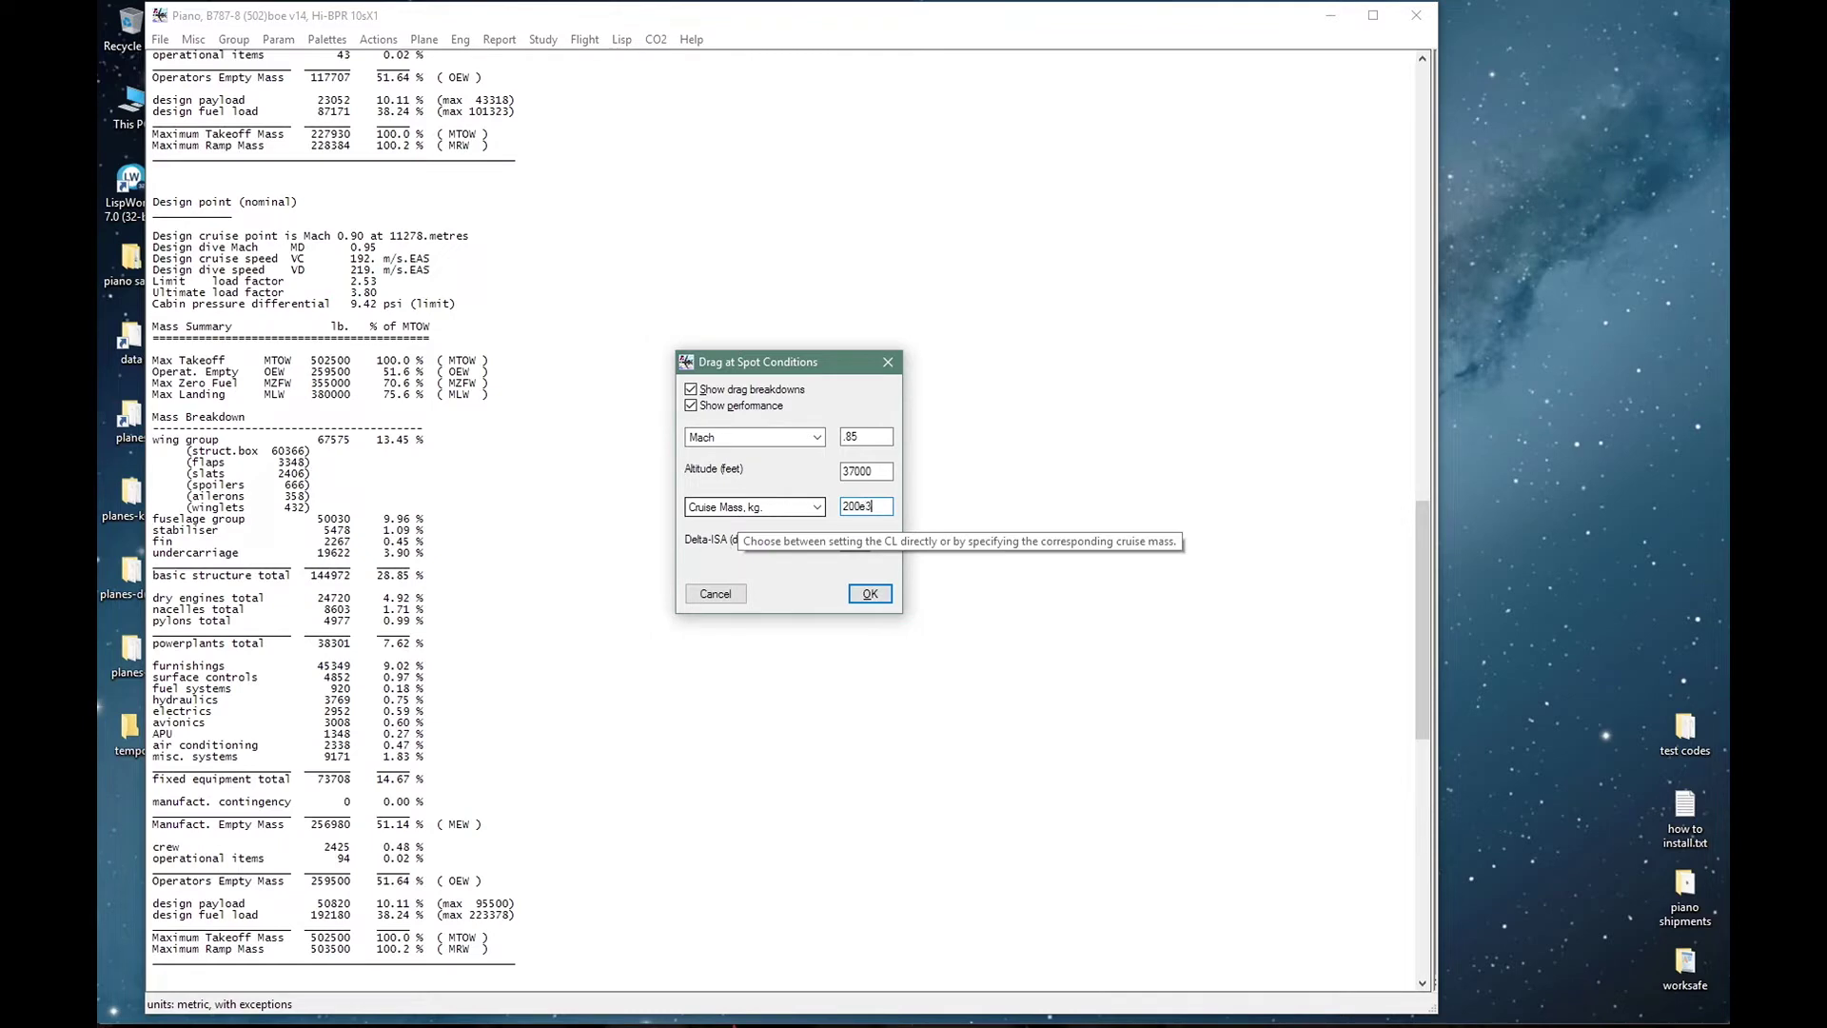
{"action": "left_click", "coordinate": [868, 592]}
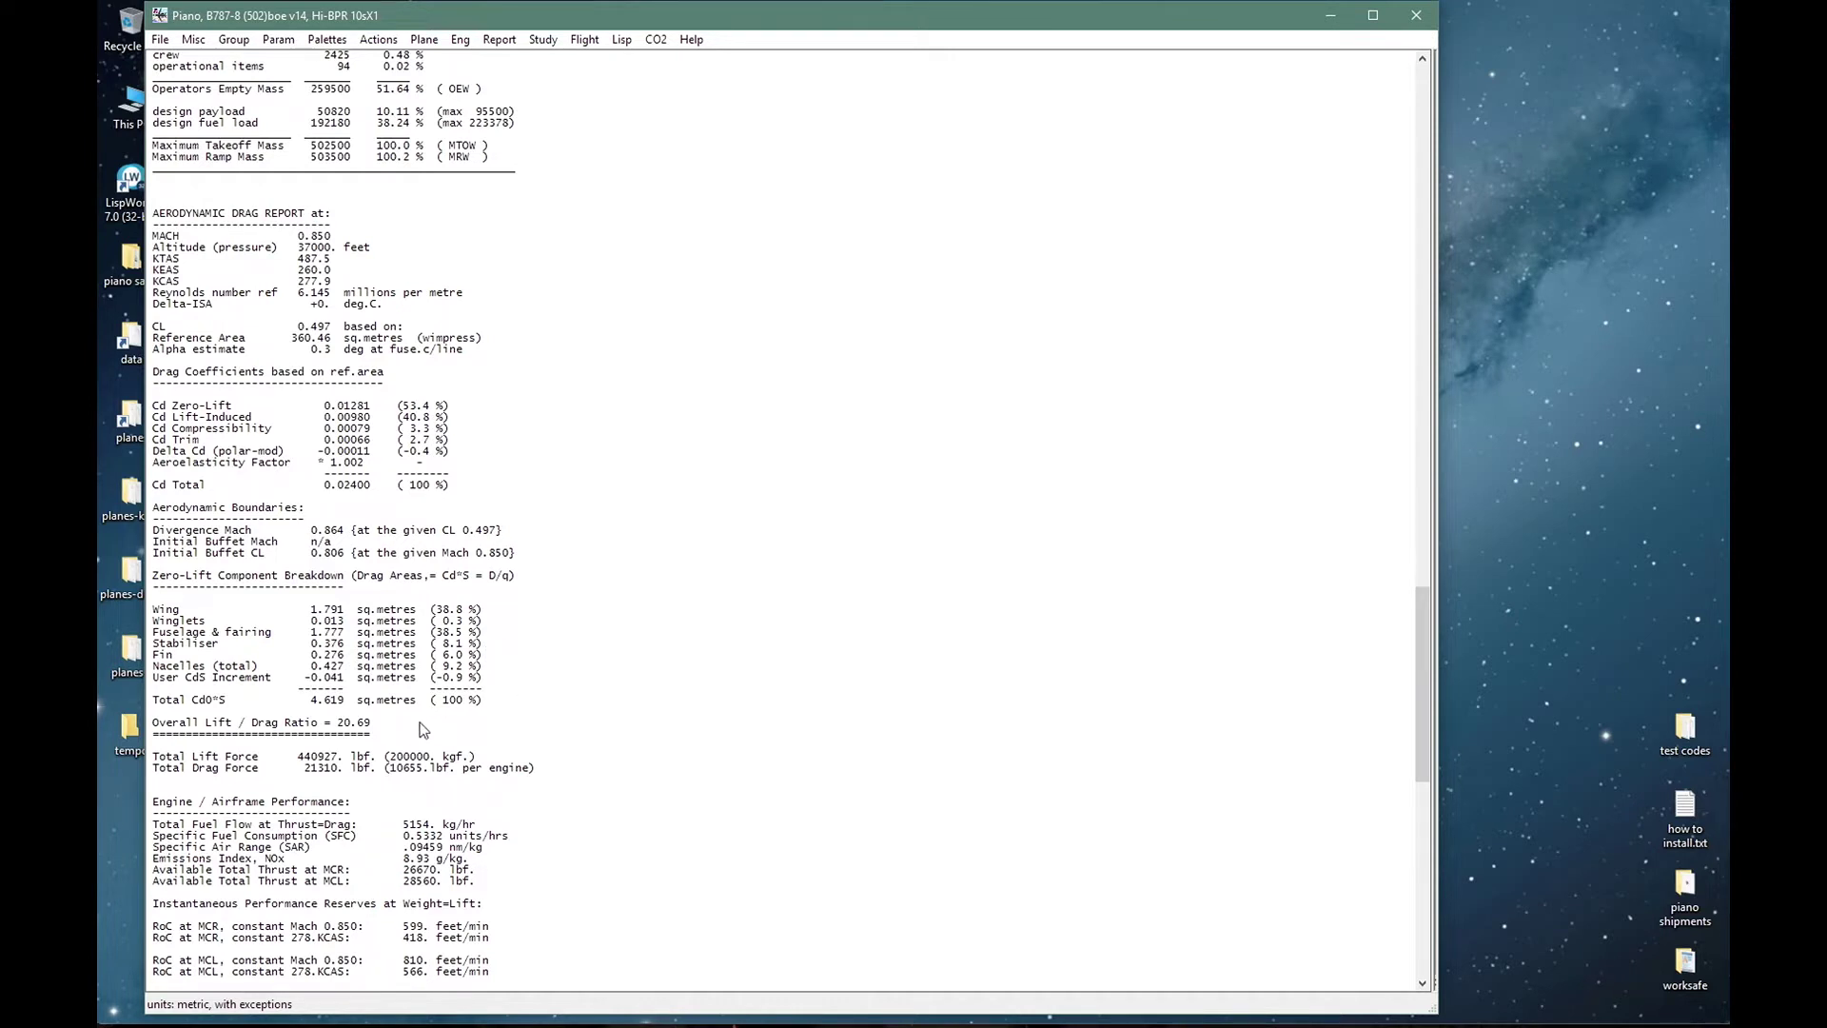
Highlight the overall lift/drag ratio in the drag report and view the lift/drag polar for 39000 feet, closing its chart.
{"action": "left_click", "coordinate": [333, 730]}
{"action": "left_click_drag", "start_coordinate": [334, 725], "coordinate": [373, 725]}
{"action": "left_click", "coordinate": [381, 826]}
{"action": "key", "text": "ctrl+l"}
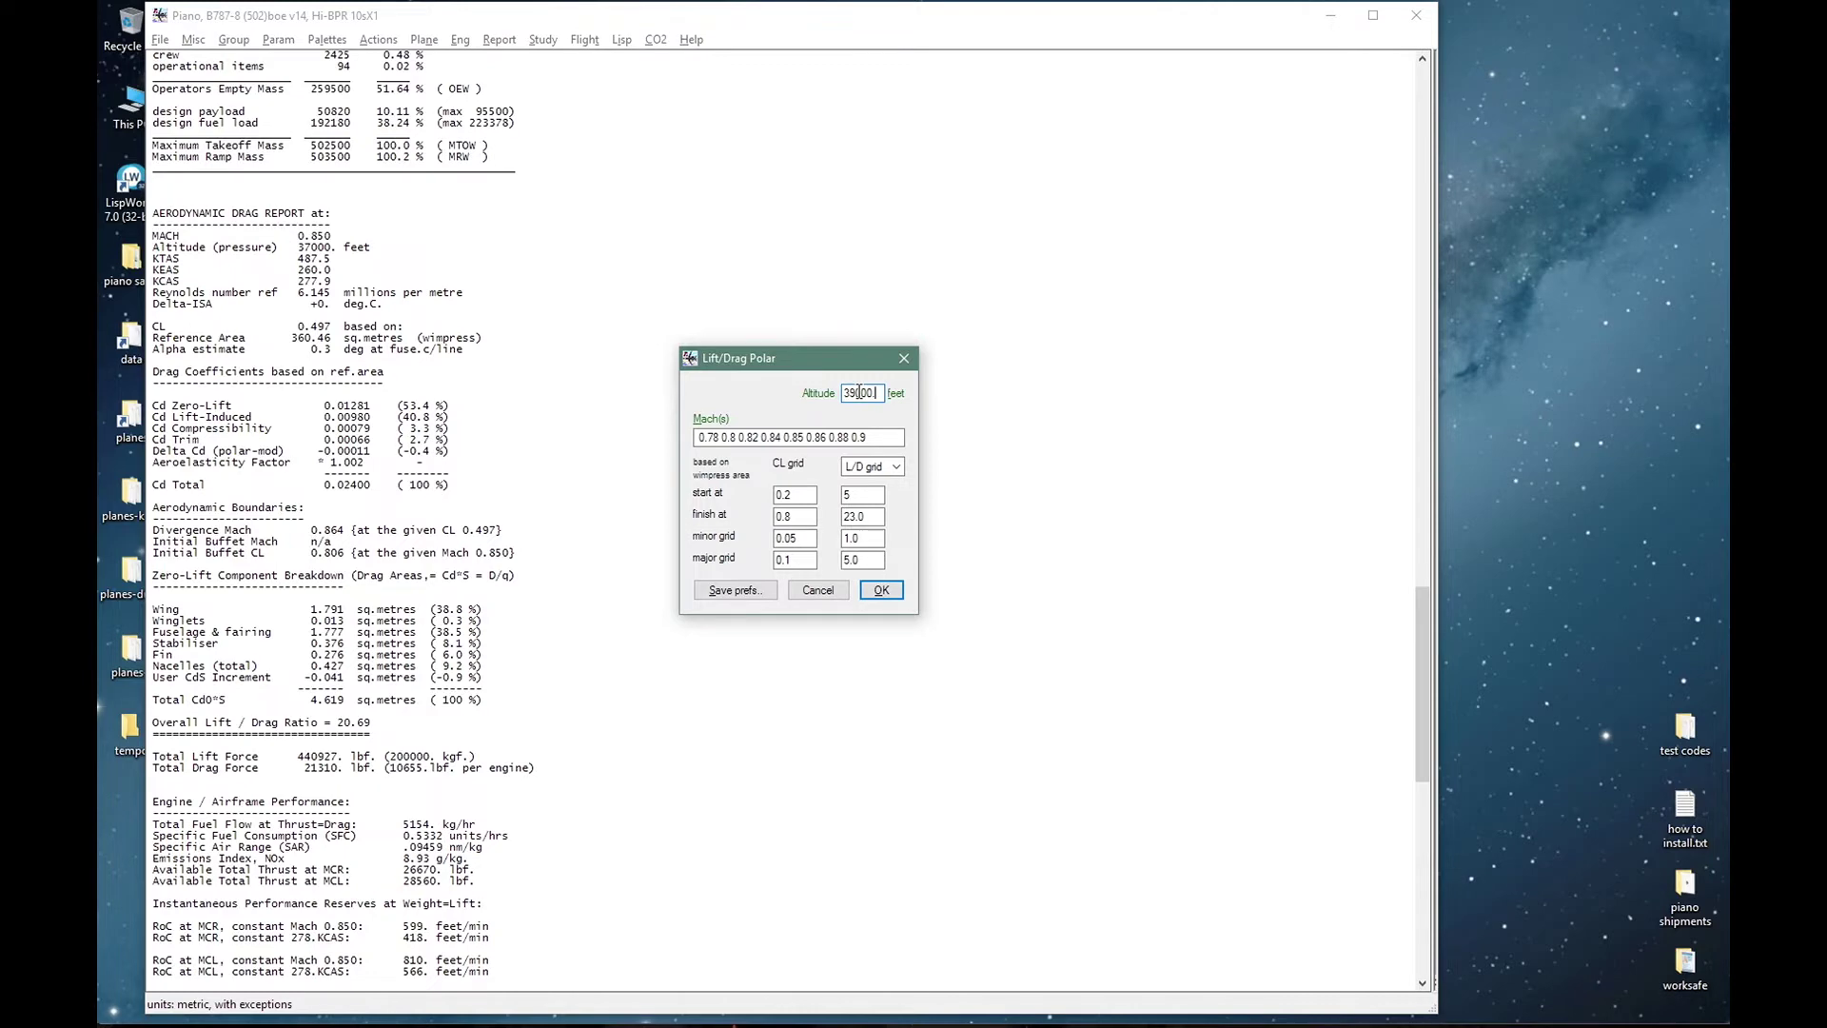
{"action": "key", "text": "Return"}
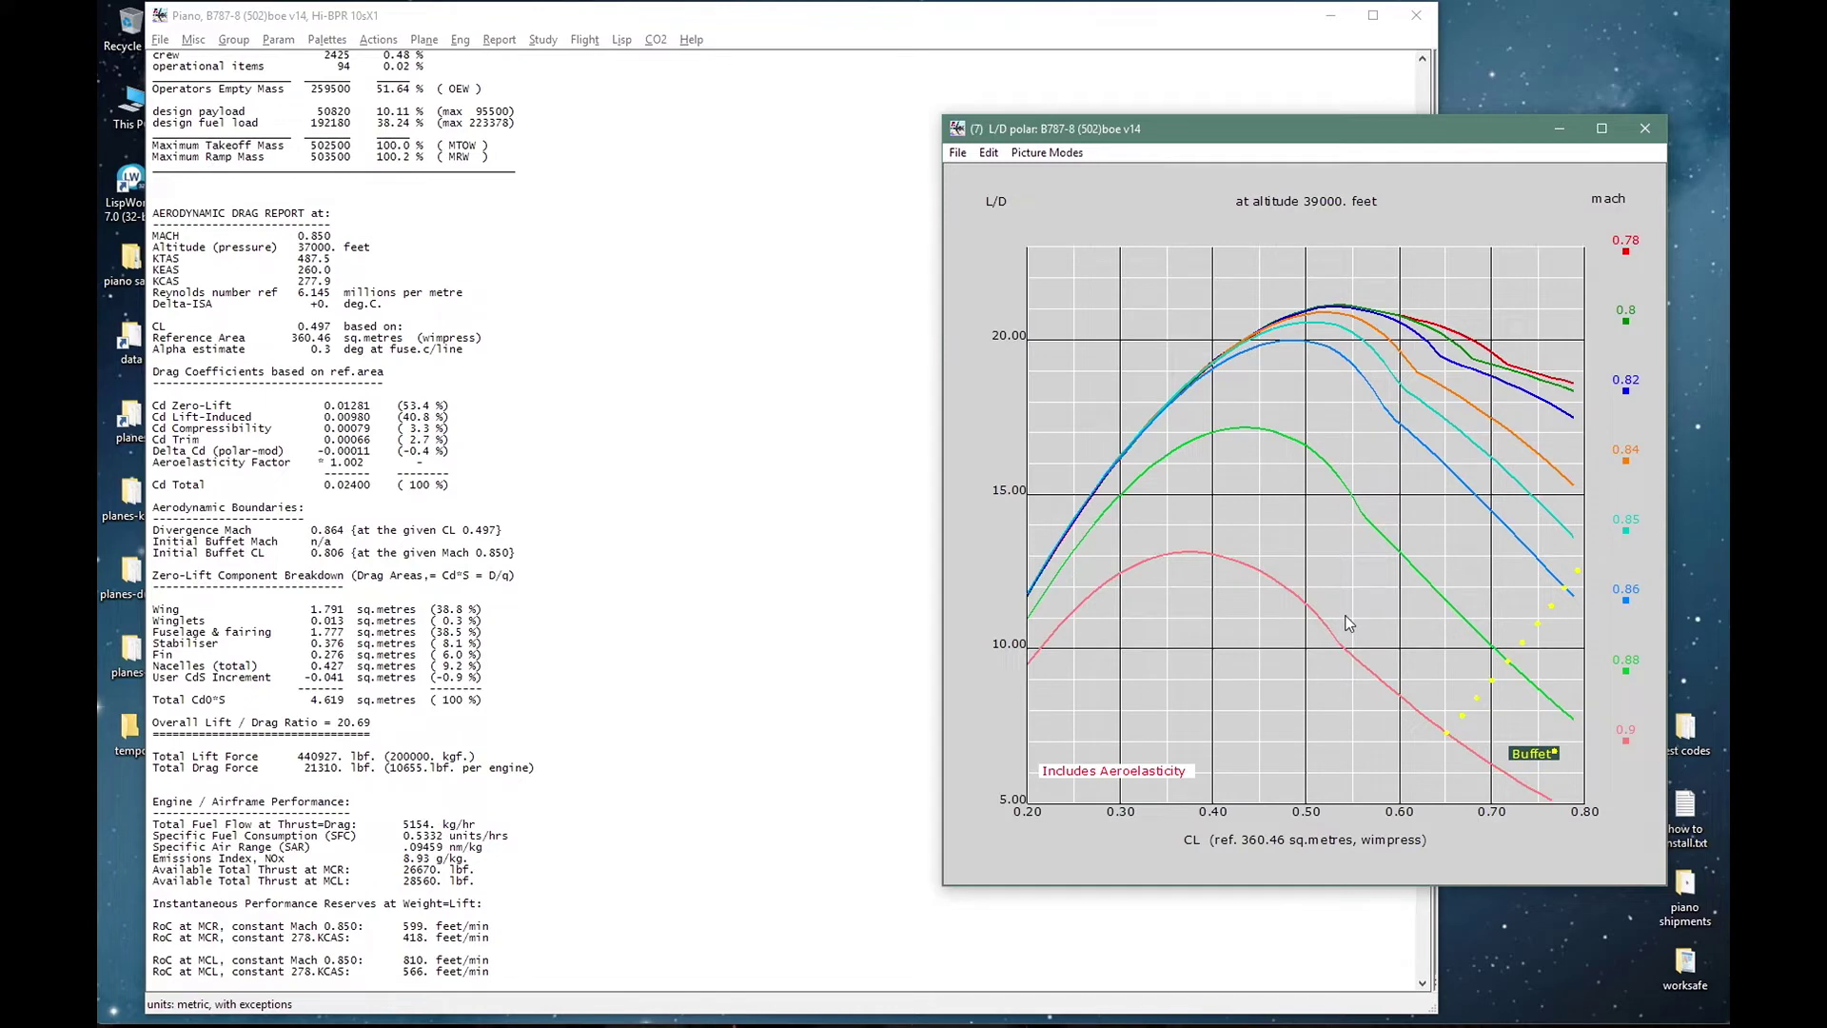
{"action": "key", "text": "alt+F4"}
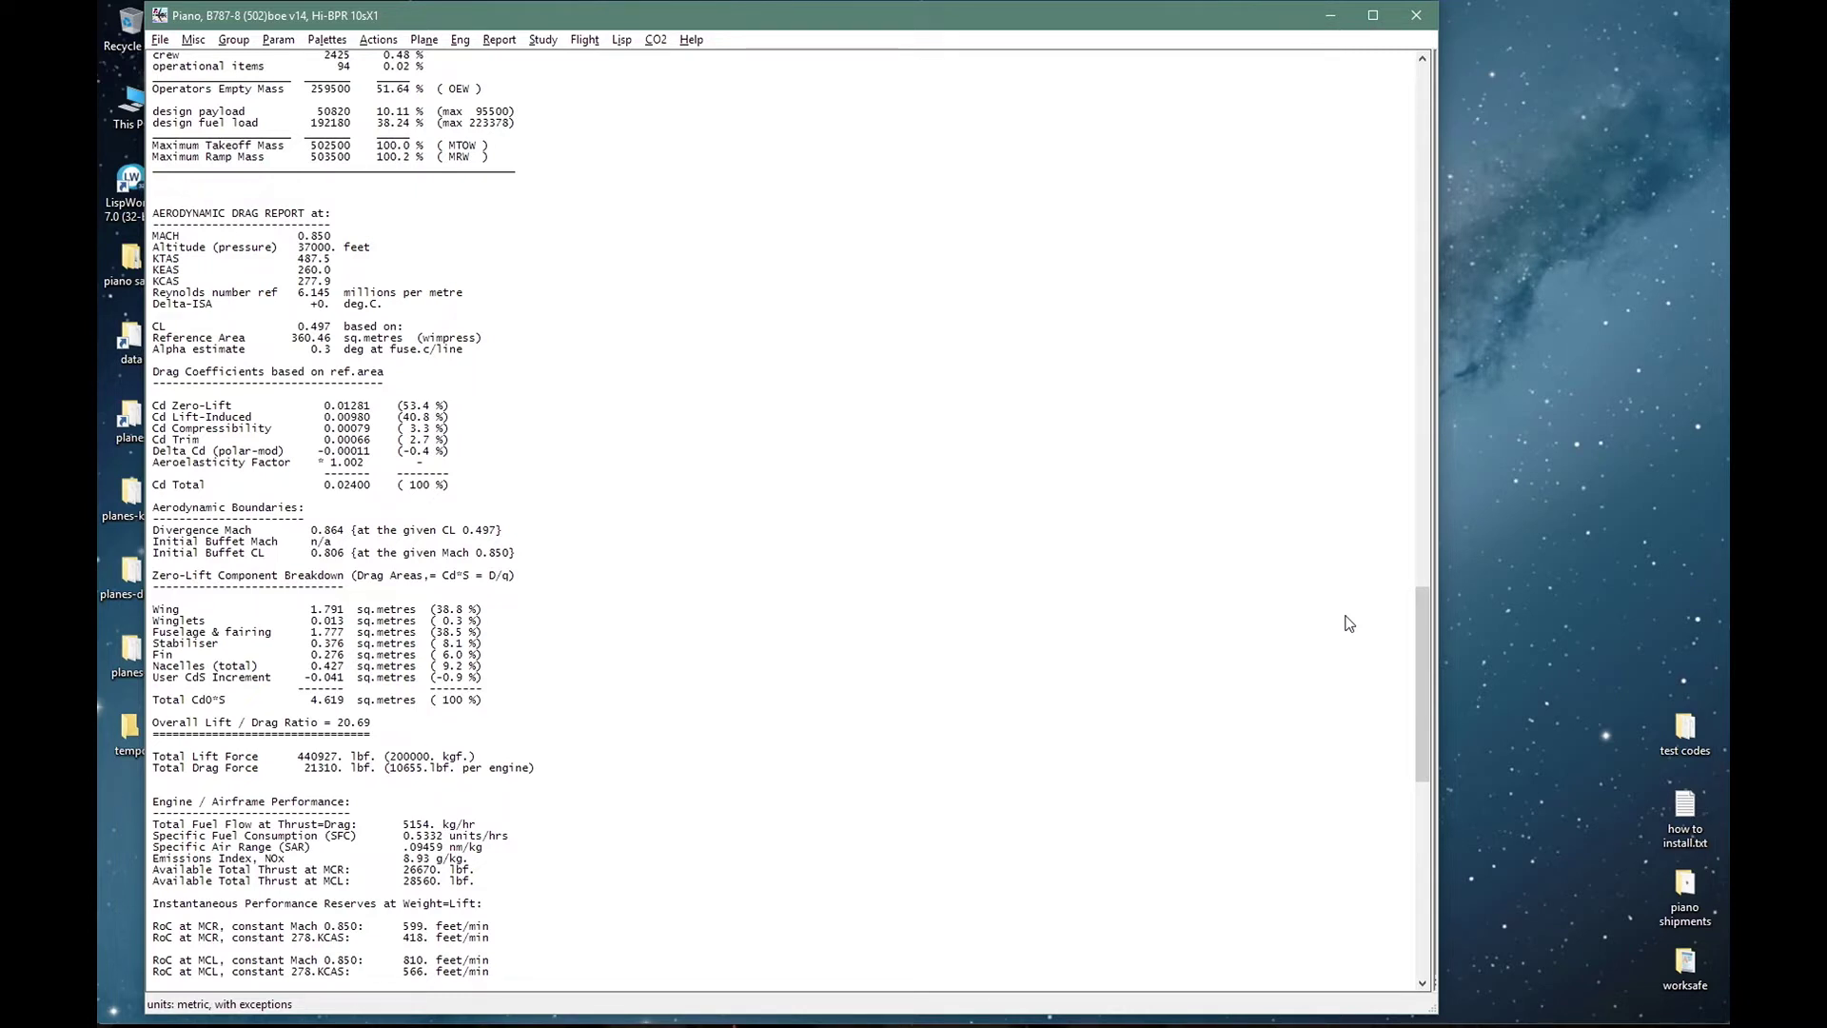
Examine the plane's basics summary, highlighting the reference and available engine thrust values.
{"action": "scroll", "coordinate": [1349, 623], "scroll_direction": "down", "scroll_amount": 8}
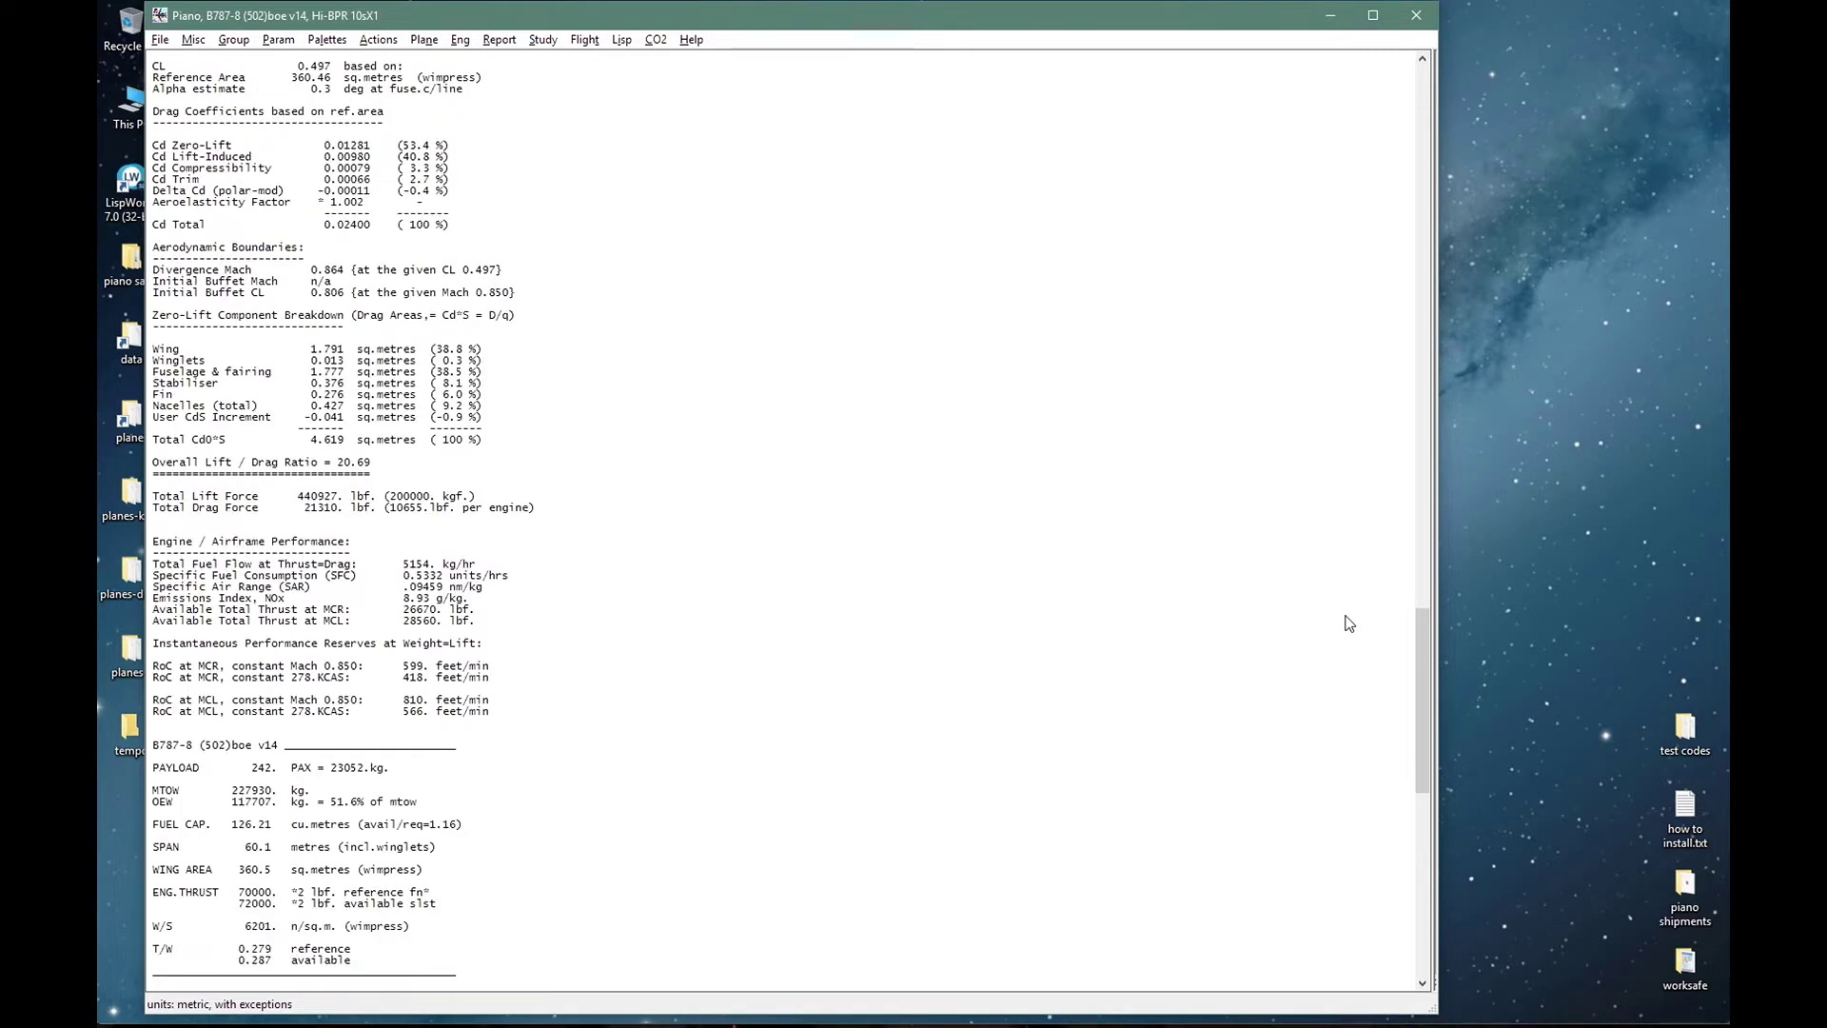
{"action": "left_click_drag", "start_coordinate": [229, 894], "coordinate": [428, 897]}
{"action": "left_click", "coordinate": [373, 895]}
{"action": "triple_click", "coordinate": [426, 897]}
{"action": "left_click", "coordinate": [293, 919]}
{"action": "left_click_drag", "start_coordinate": [239, 908], "coordinate": [345, 911]}
{"action": "left_click_drag", "start_coordinate": [238, 895], "coordinate": [283, 899]}
Report the available engine performance at 35000 feet and Mach .85, leaving the thrust blank.
{"action": "key", "text": "ctrl+e"}
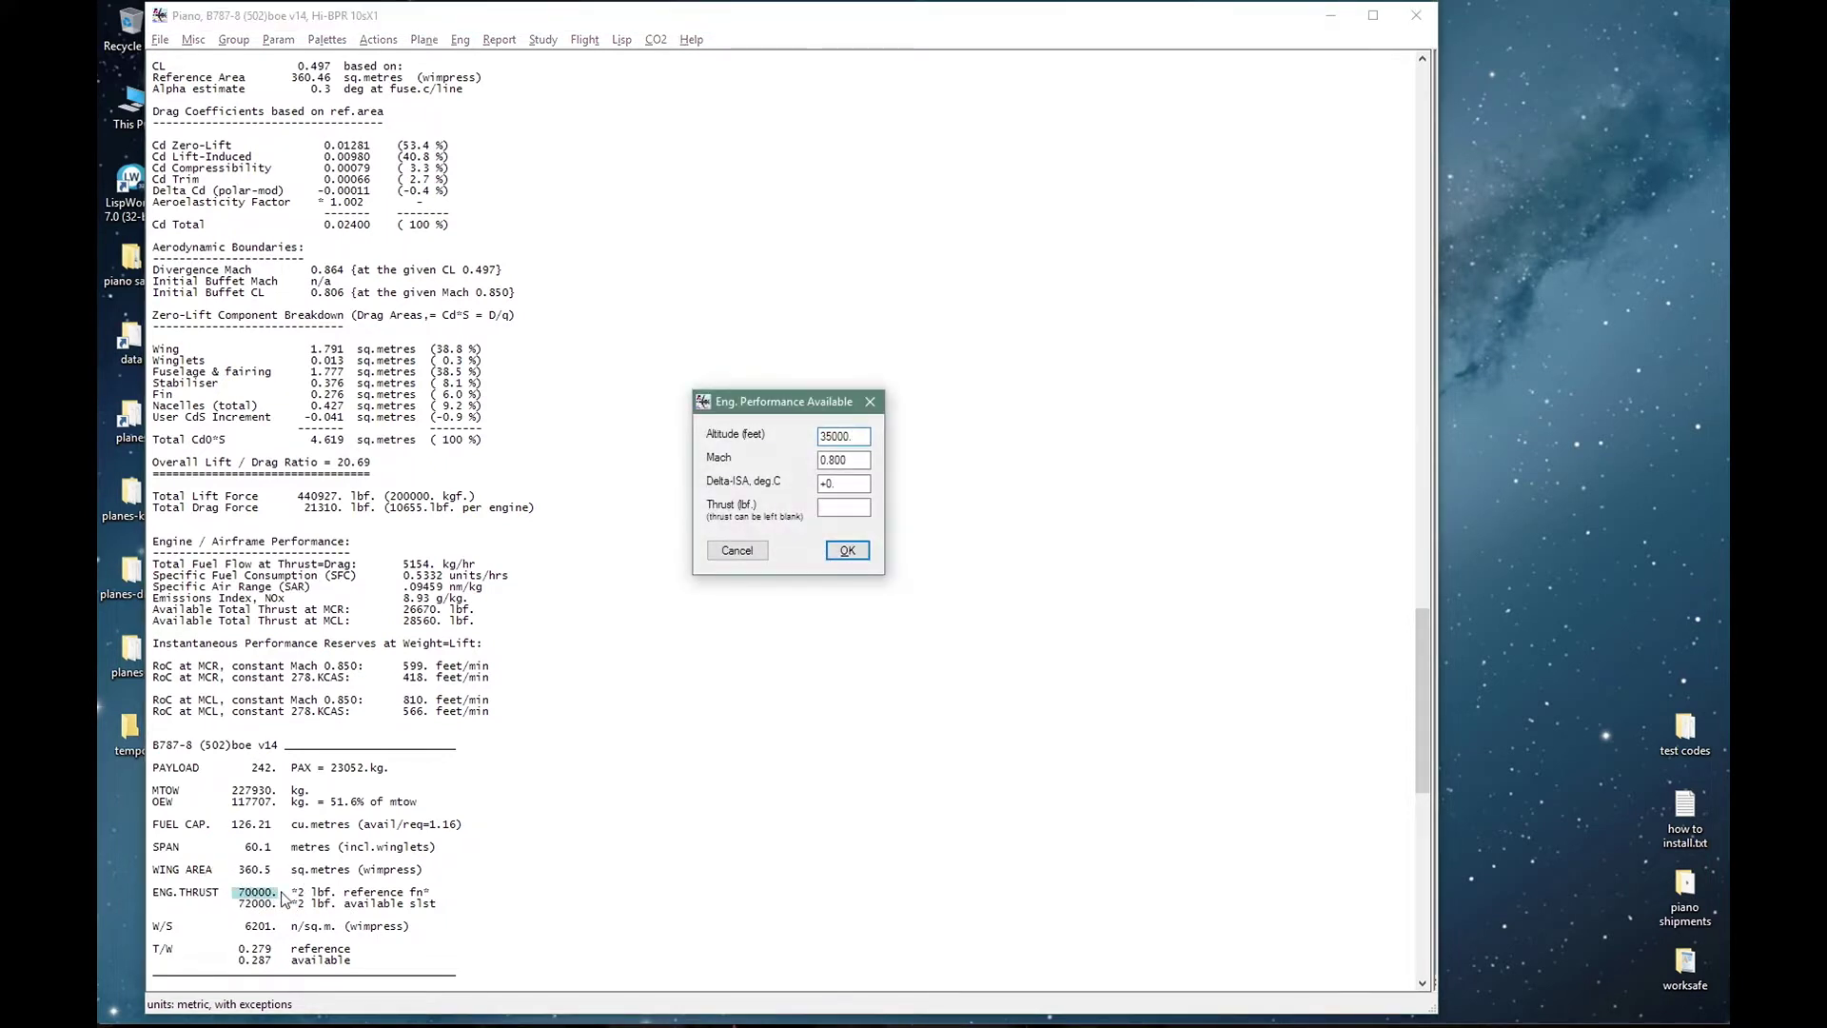
{"action": "left_click", "coordinate": [856, 461]}
{"action": "double_click", "coordinate": [856, 461]}
{"action": "key", "text": "BackSpace"}
{"action": "type", "text": ".85"}
{"action": "key", "text": "Return"}
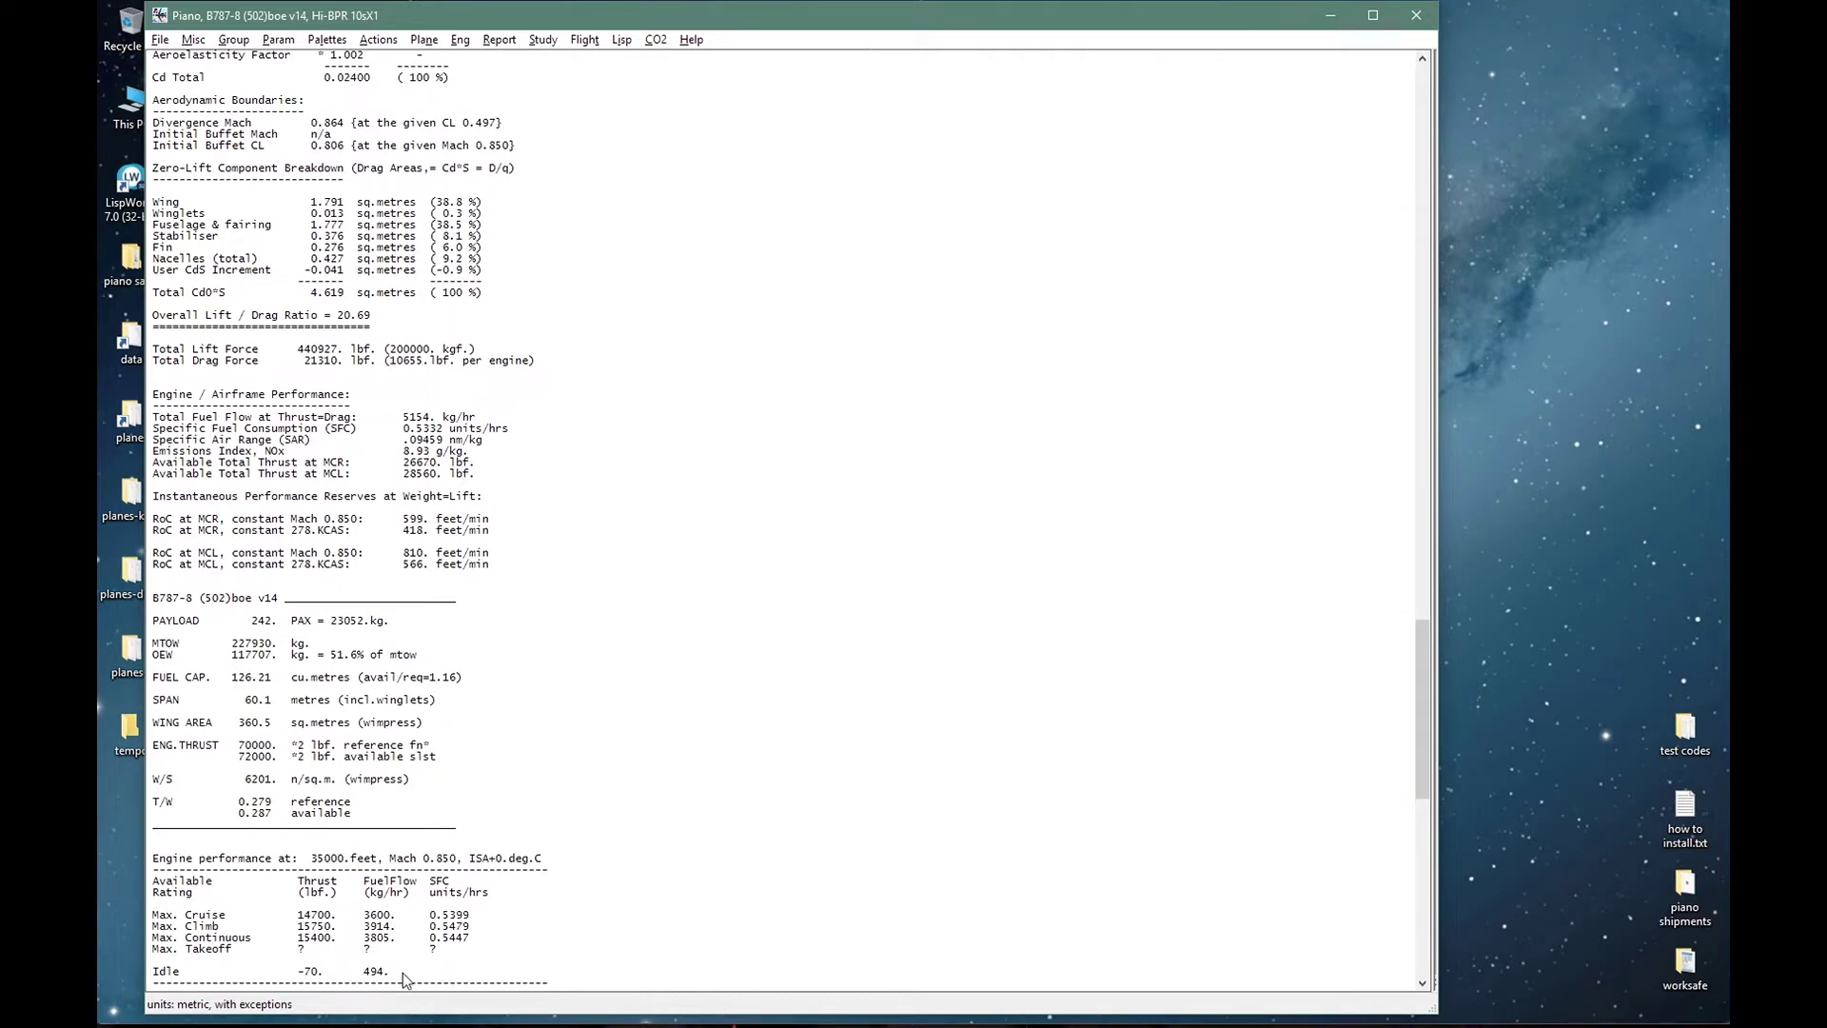
Report the engine performance again at 35000 feet and Mach 0.850 with a specified thrust of 12000 lbf.
{"action": "key", "text": "ctrl+e"}
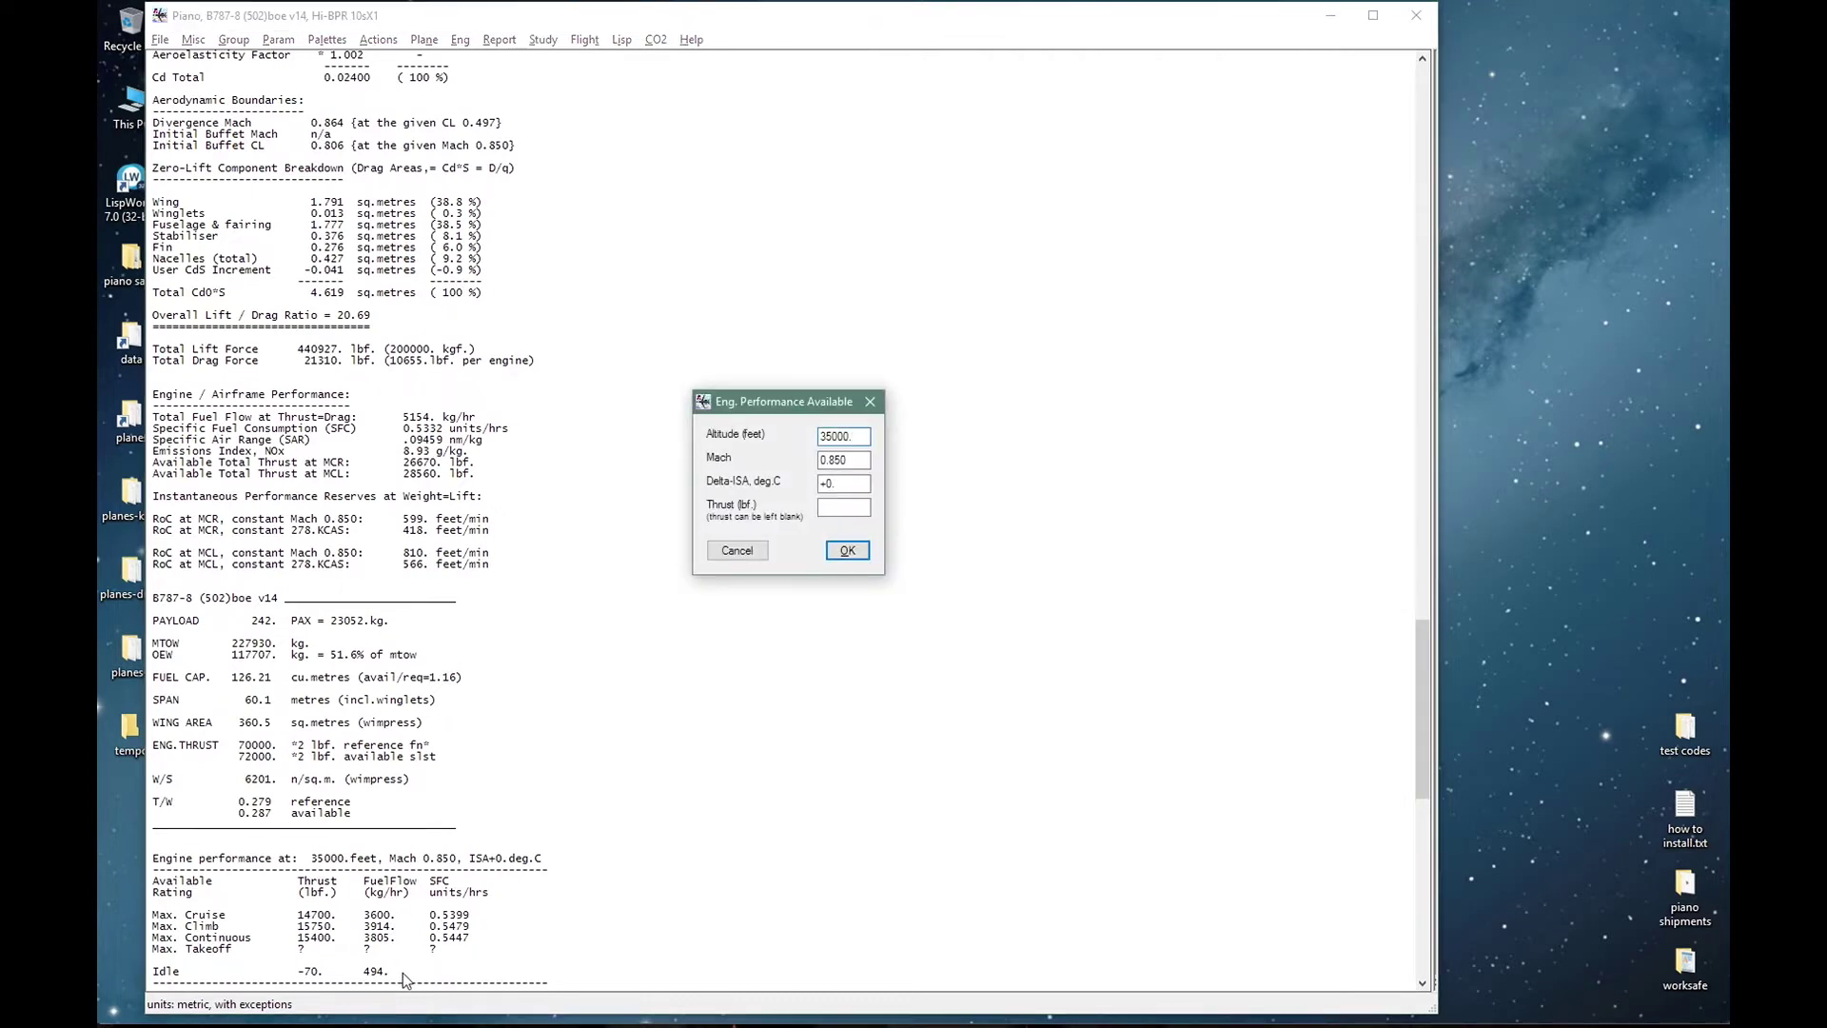
{"action": "left_click", "coordinate": [829, 508]}
{"action": "type", "text": "12000"}
{"action": "left_click", "coordinate": [838, 548]}
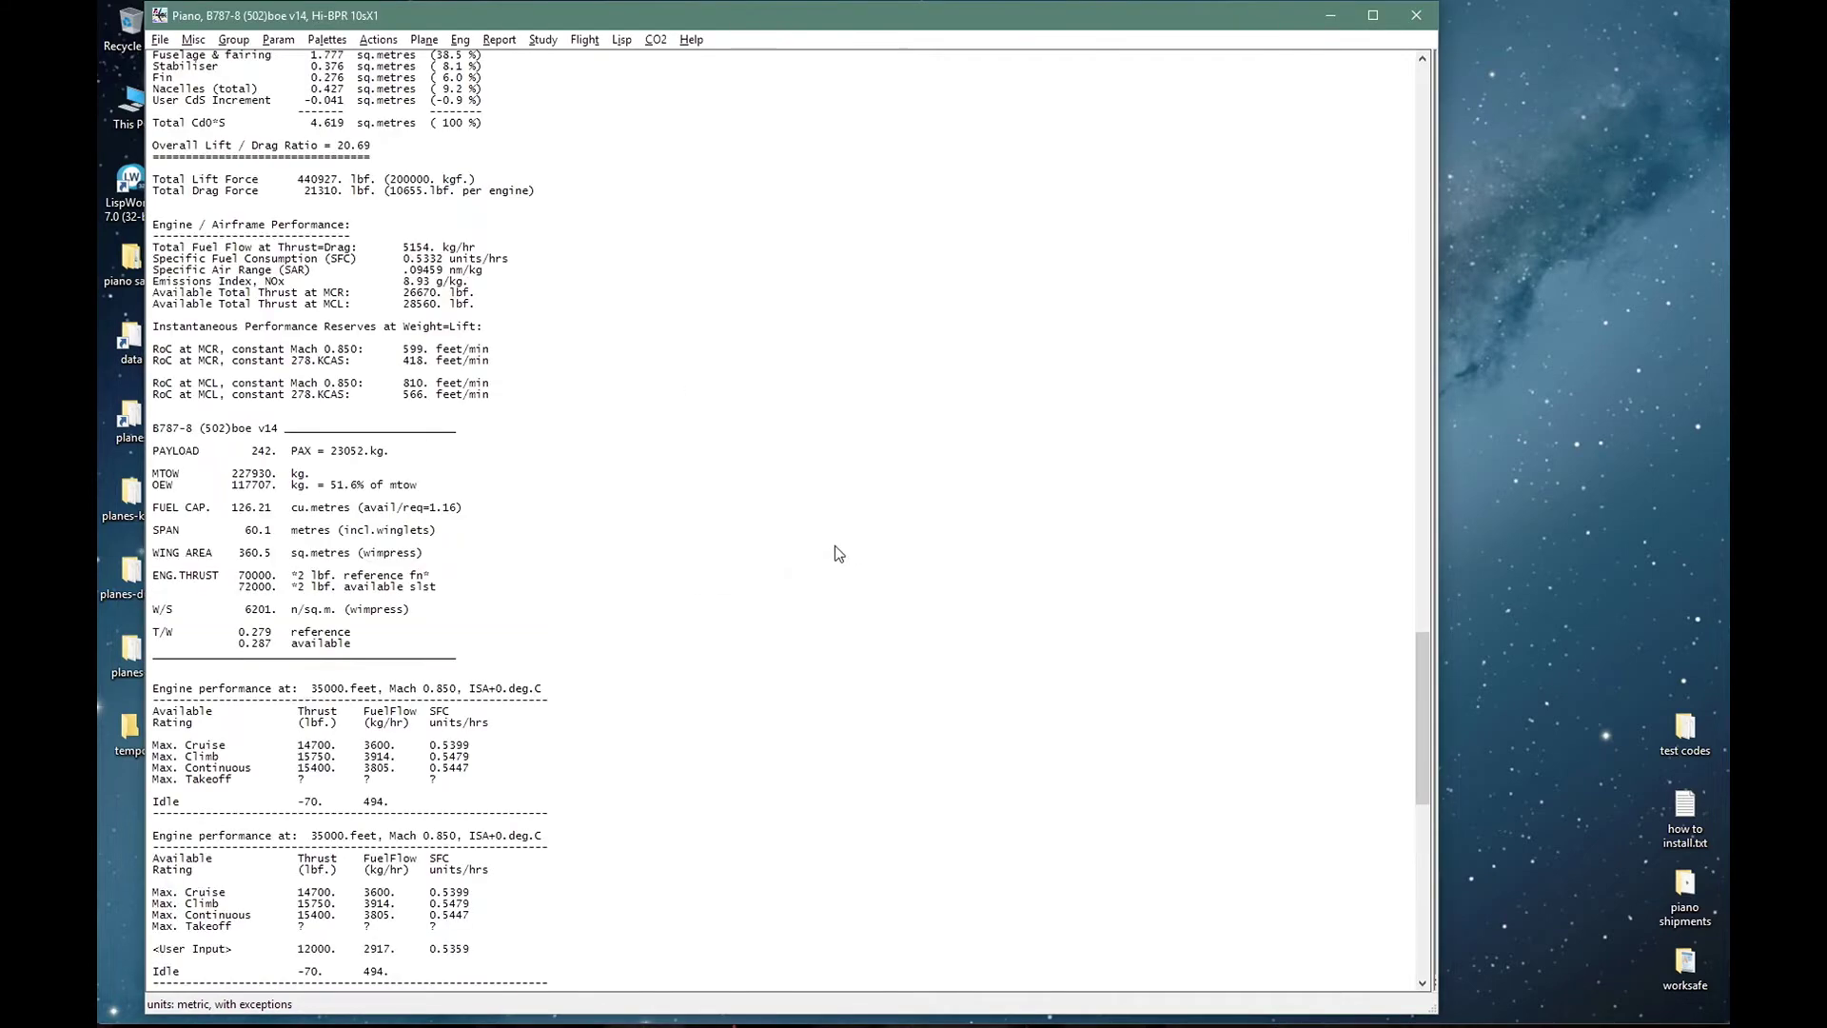
Load the Hi-BPR Fan early90s engine and report its performance at 35000 feet, Mach 0.850 and 12000 lbf thrust.
{"action": "left_click_drag", "start_coordinate": [363, 949], "coordinate": [401, 949]}
{"action": "left_click", "coordinate": [512, 944]}
{"action": "key", "text": "ctrl+e"}
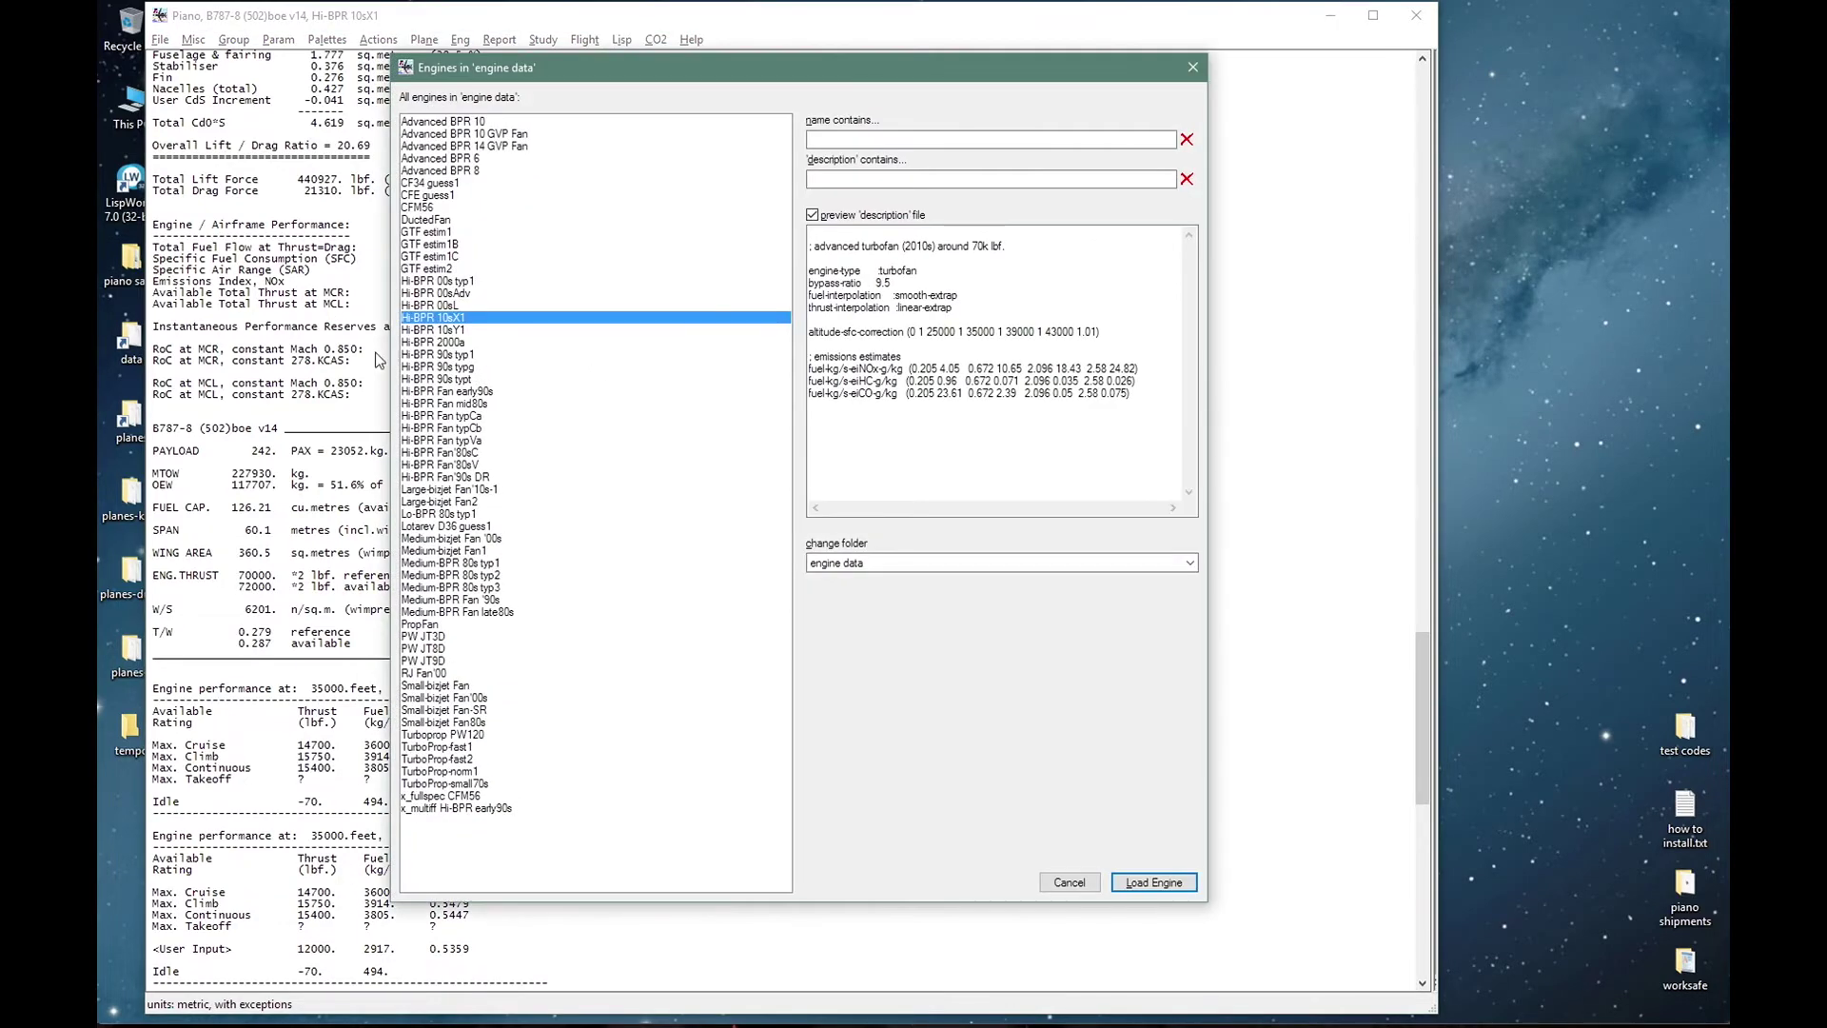
{"action": "left_click", "coordinate": [484, 392]}
{"action": "left_click", "coordinate": [1137, 883]}
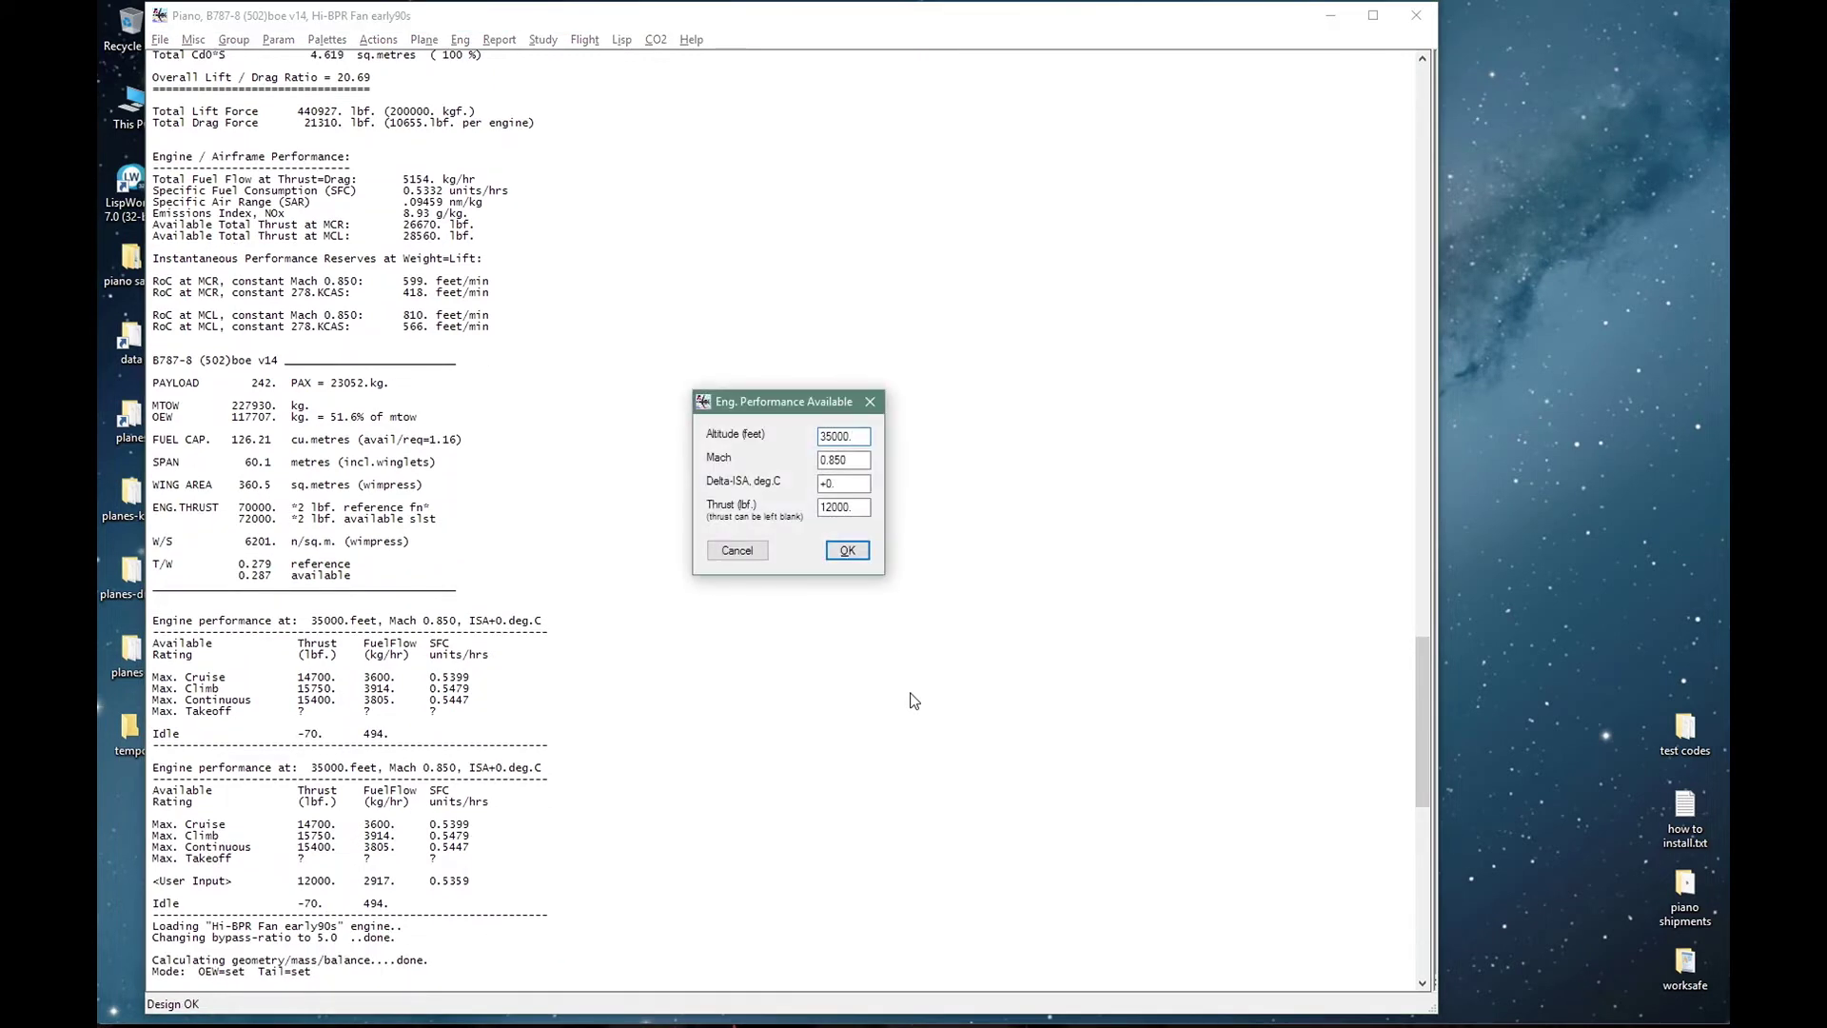
{"action": "left_click", "coordinate": [847, 550]}
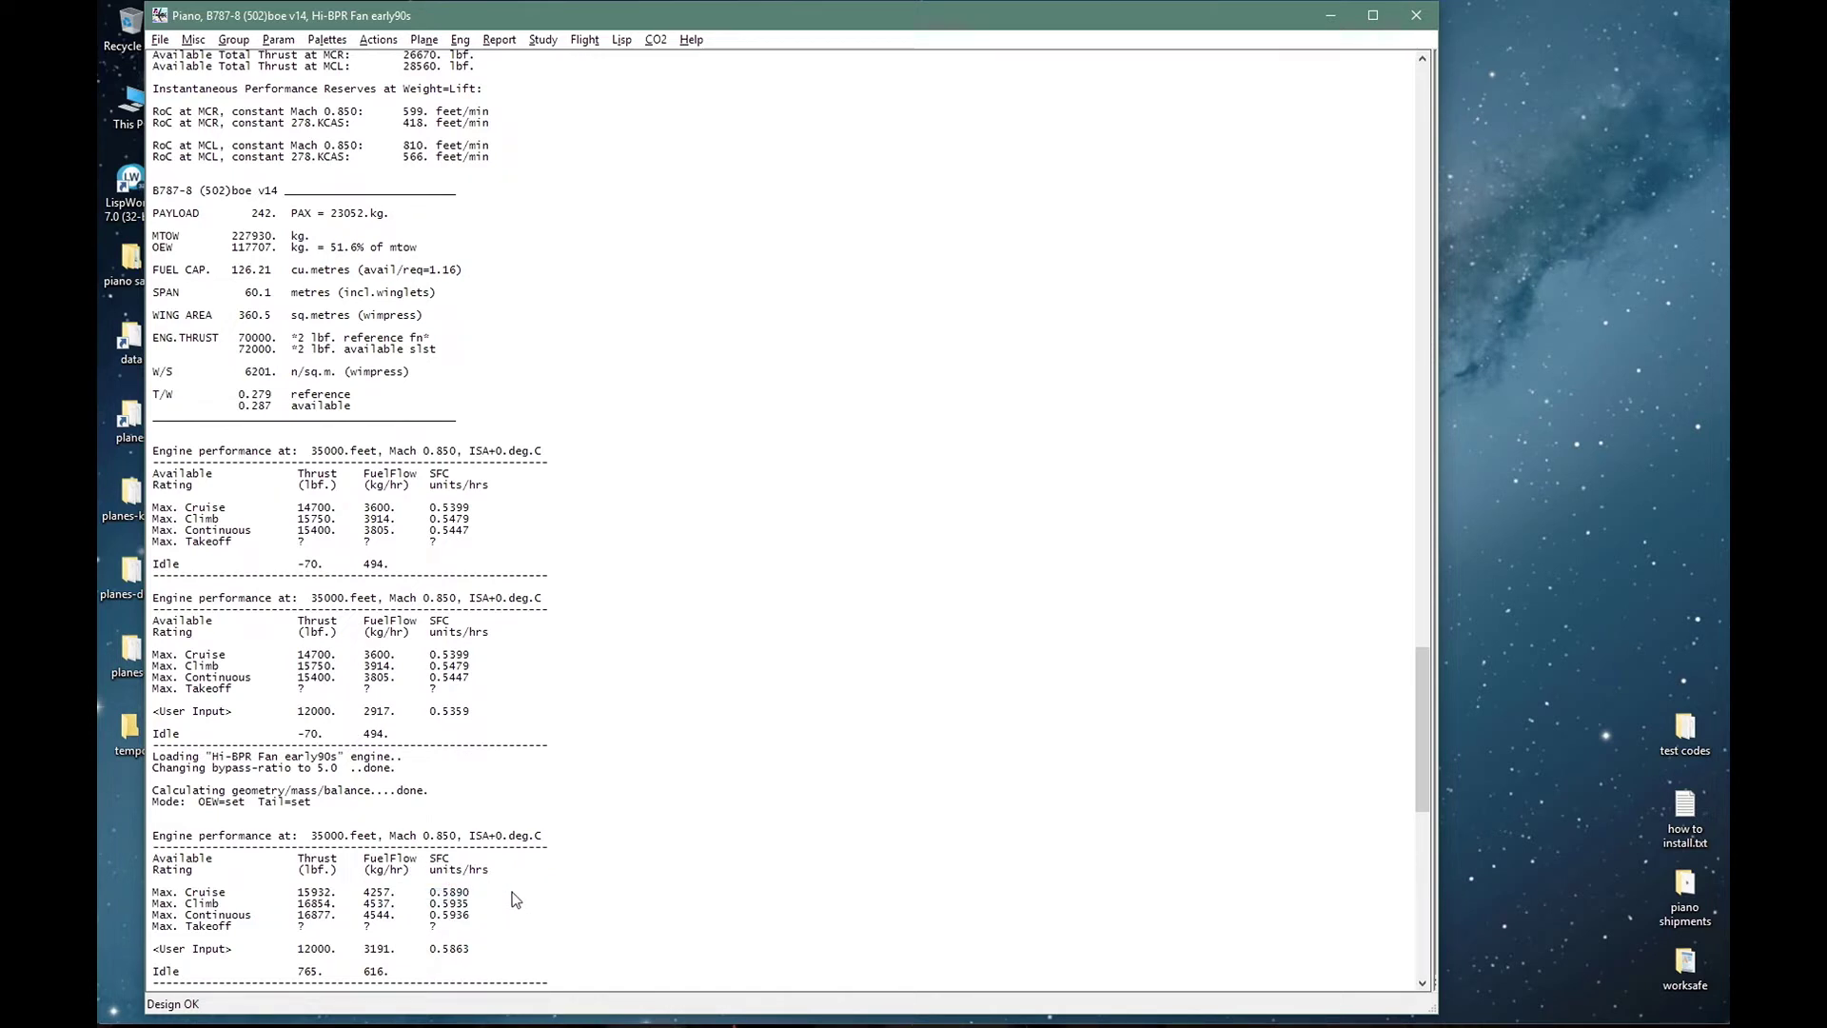
Set the wing's aspect ratio to 8, checking the aircraft's three-view drawing before the change.
{"action": "left_click", "coordinate": [233, 40]}
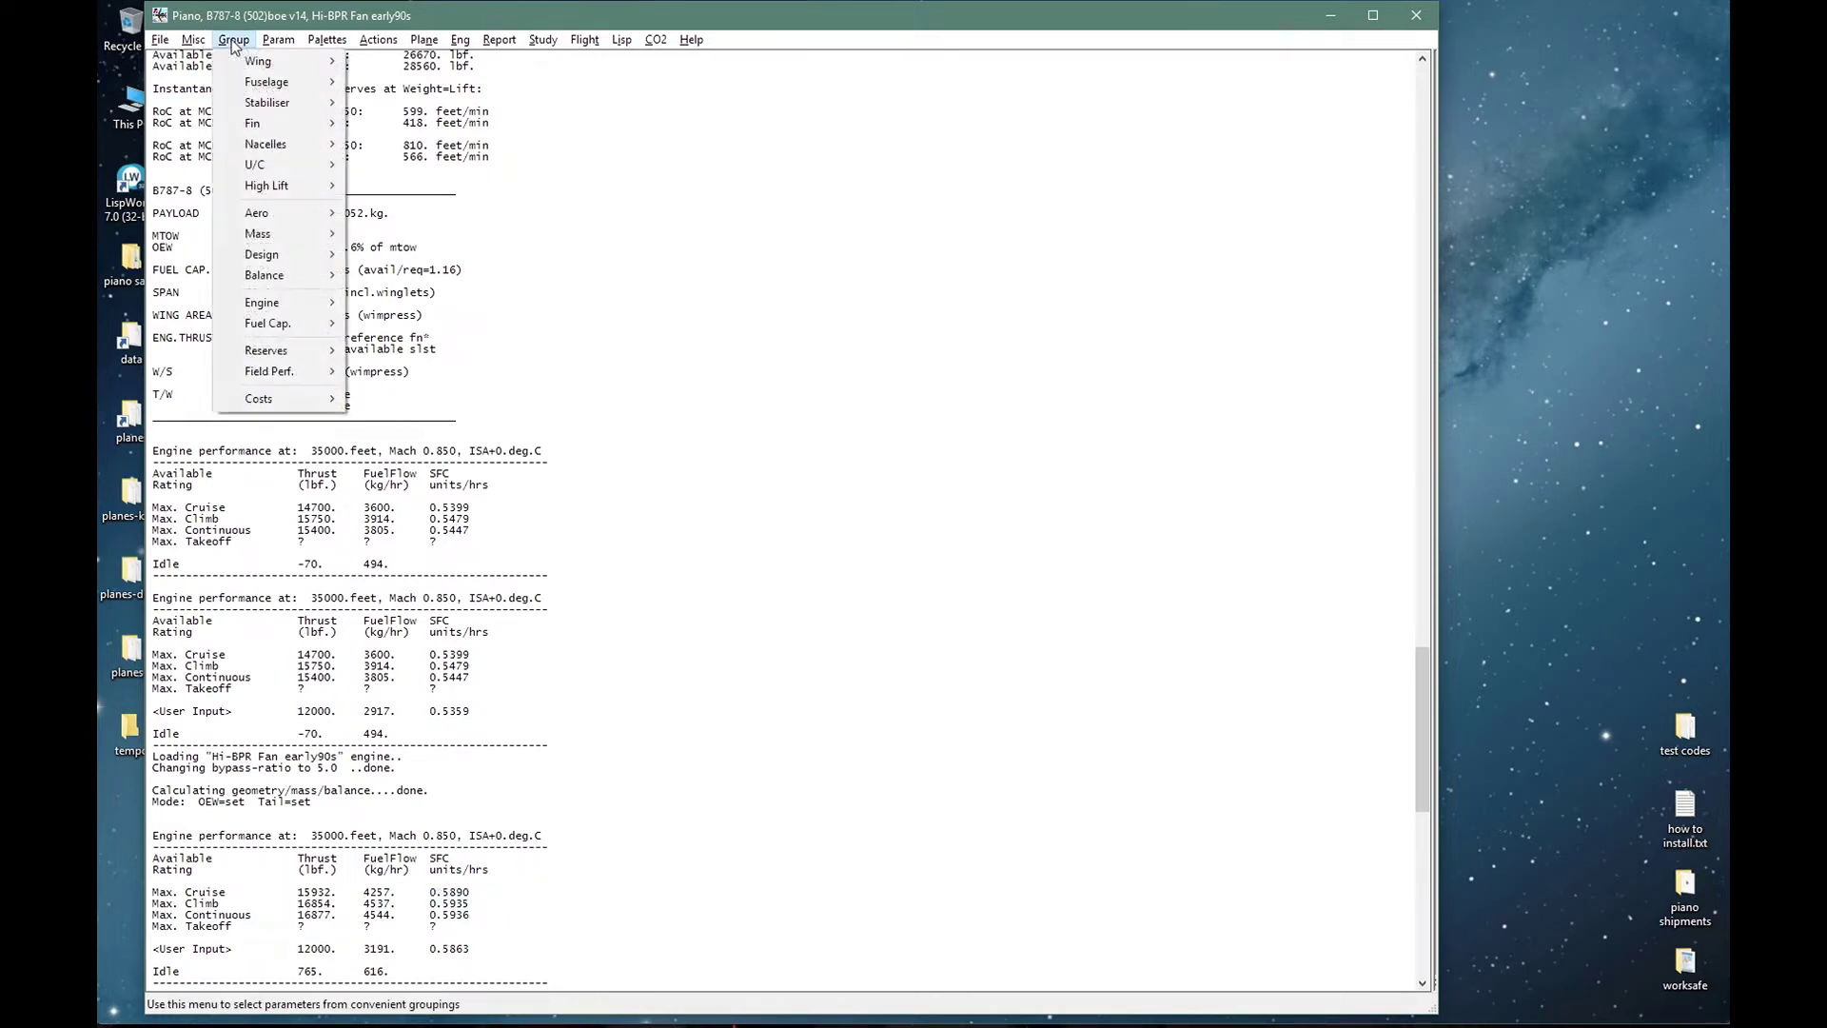
{"action": "mouse_move", "coordinate": [234, 61]}
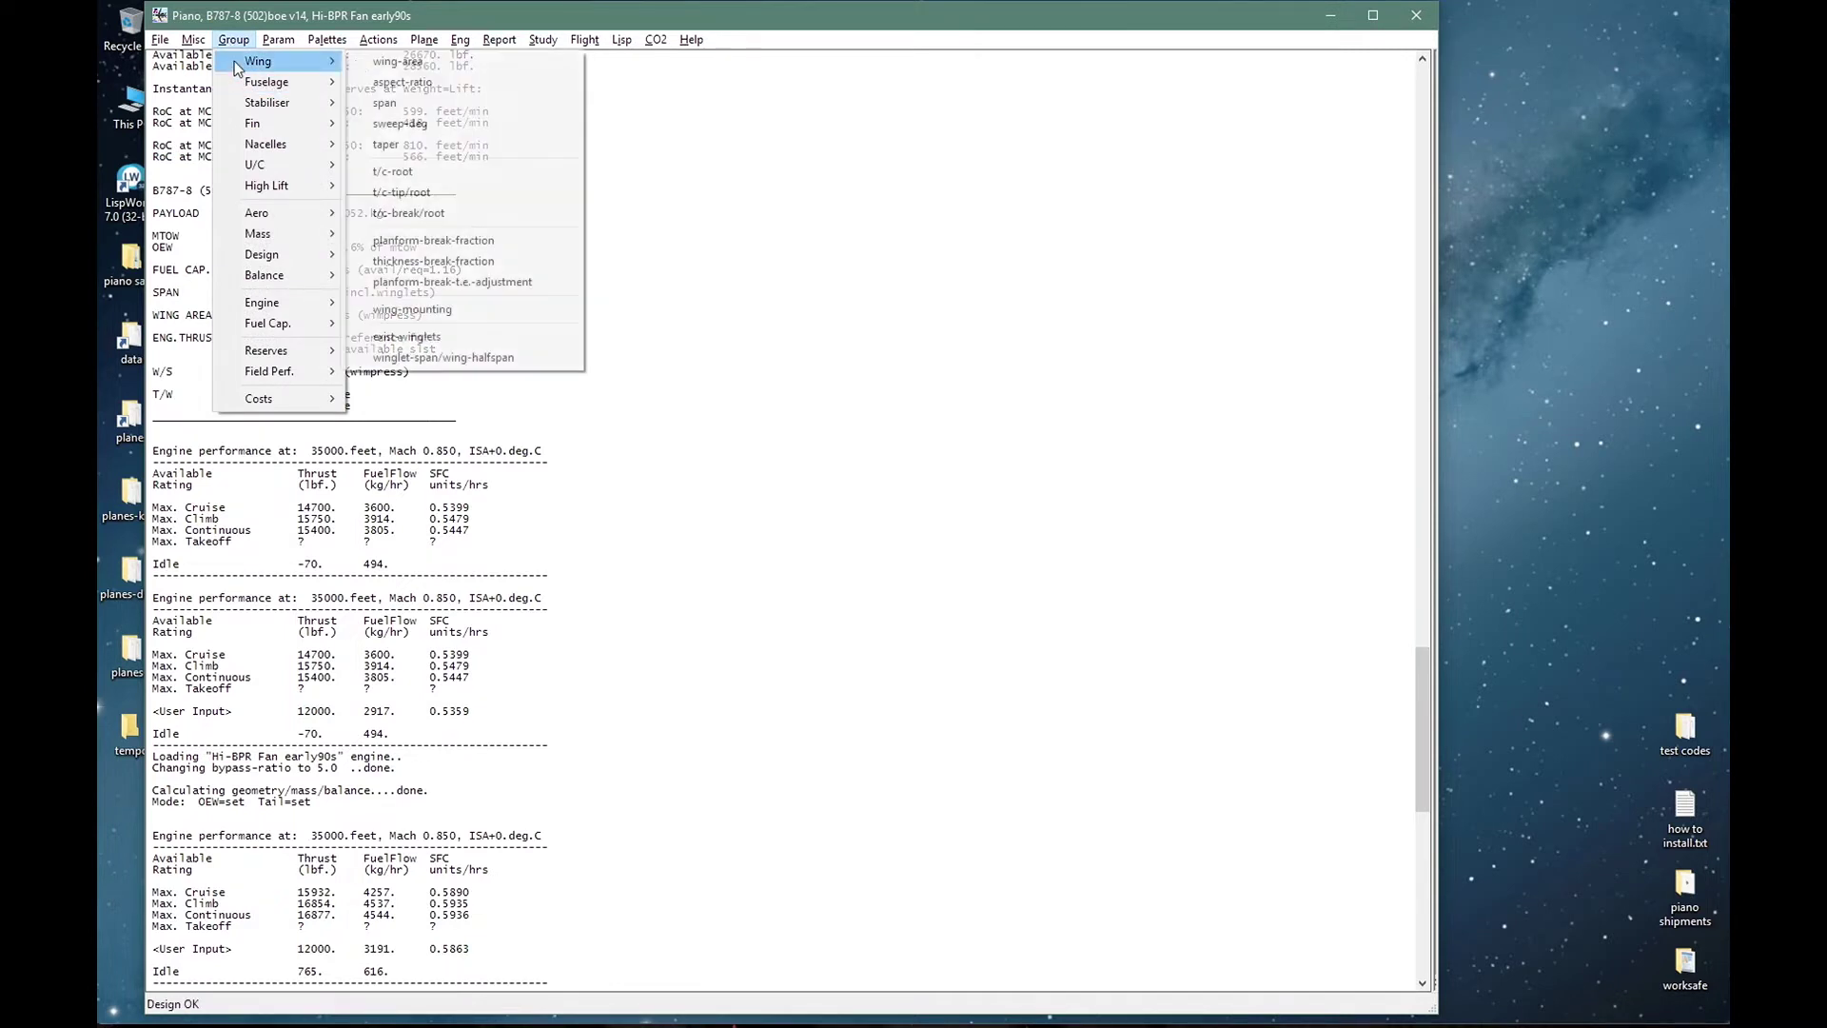
{"action": "left_click", "coordinate": [373, 82]}
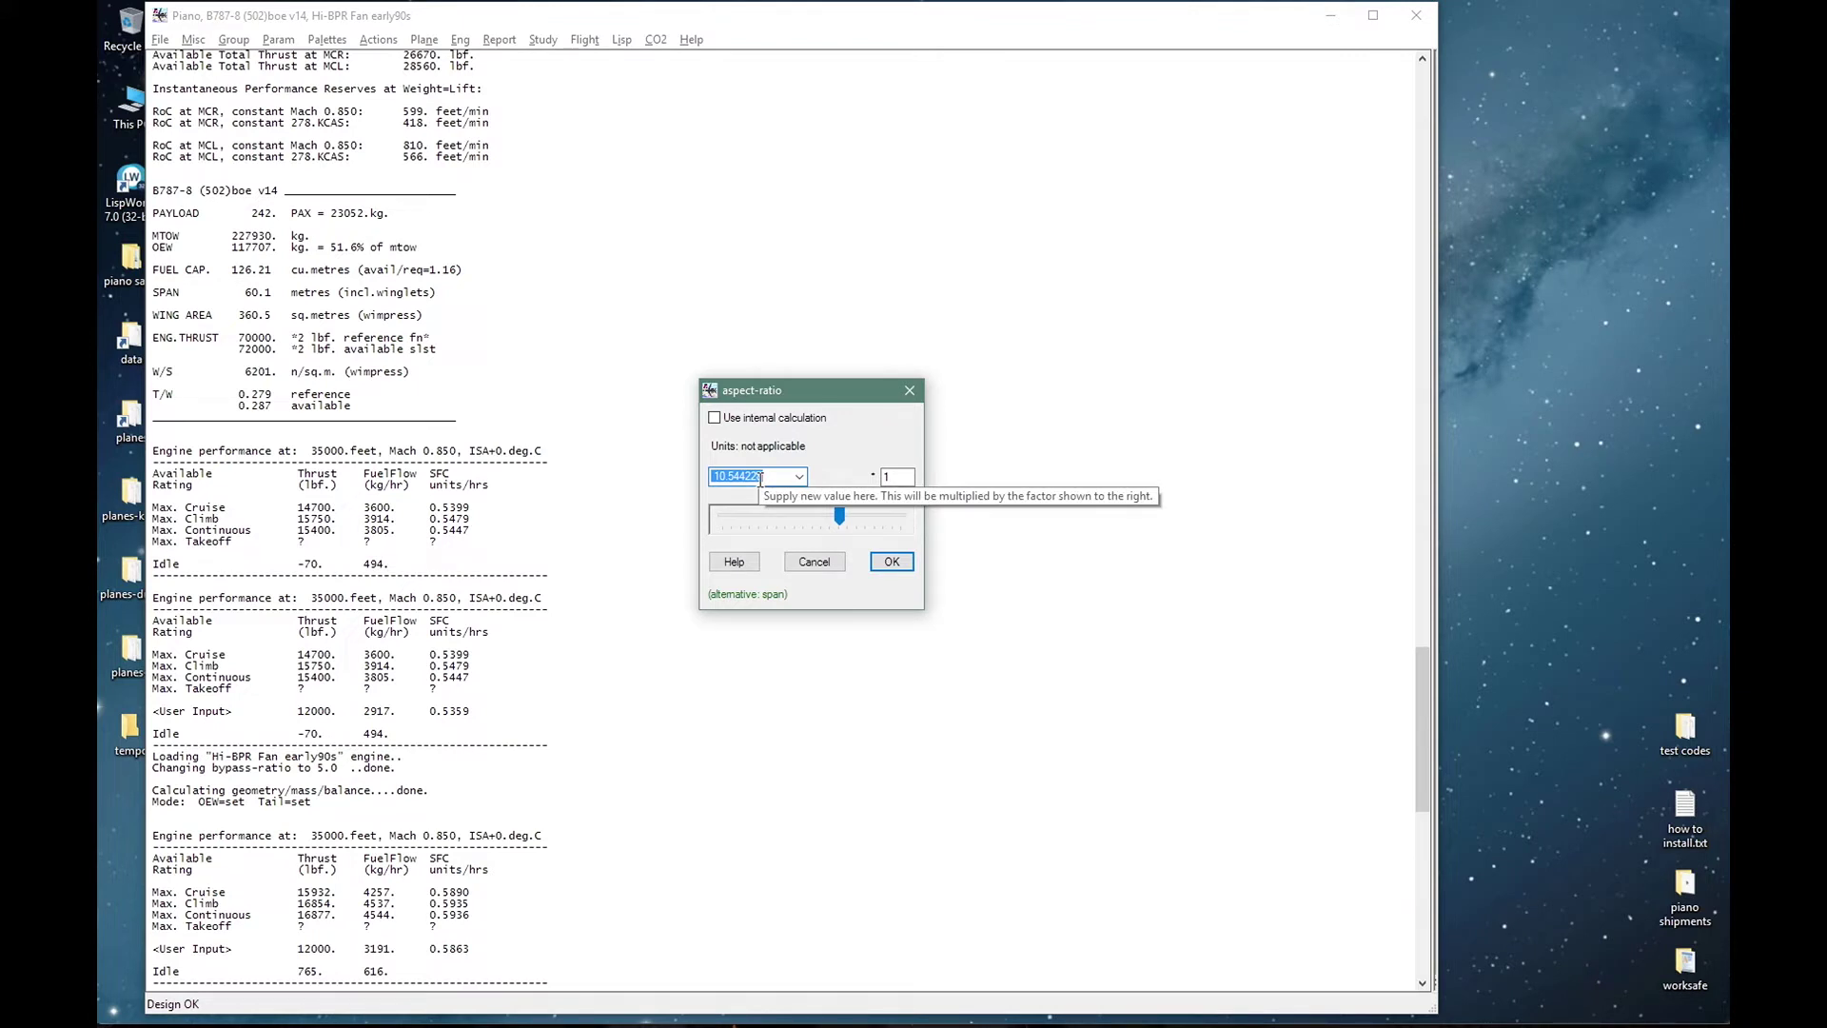
{"action": "left_click", "coordinate": [807, 563]}
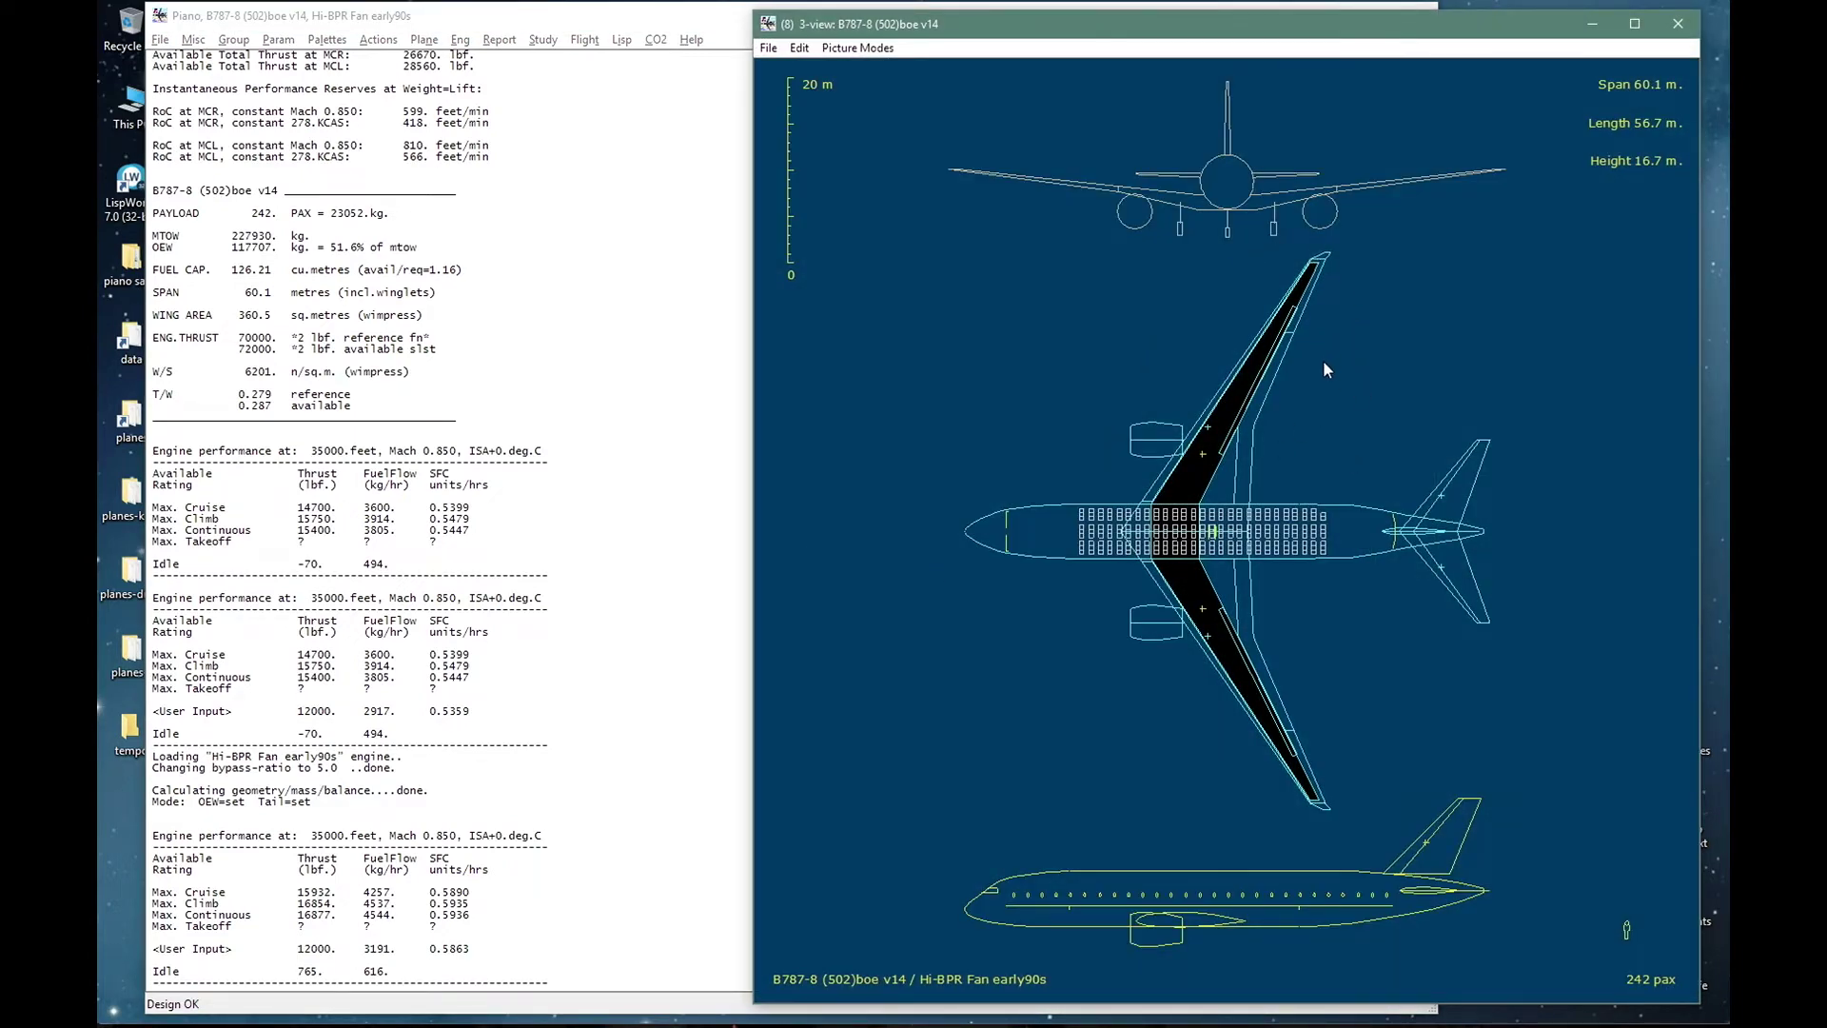
{"action": "key", "text": "alt+F4"}
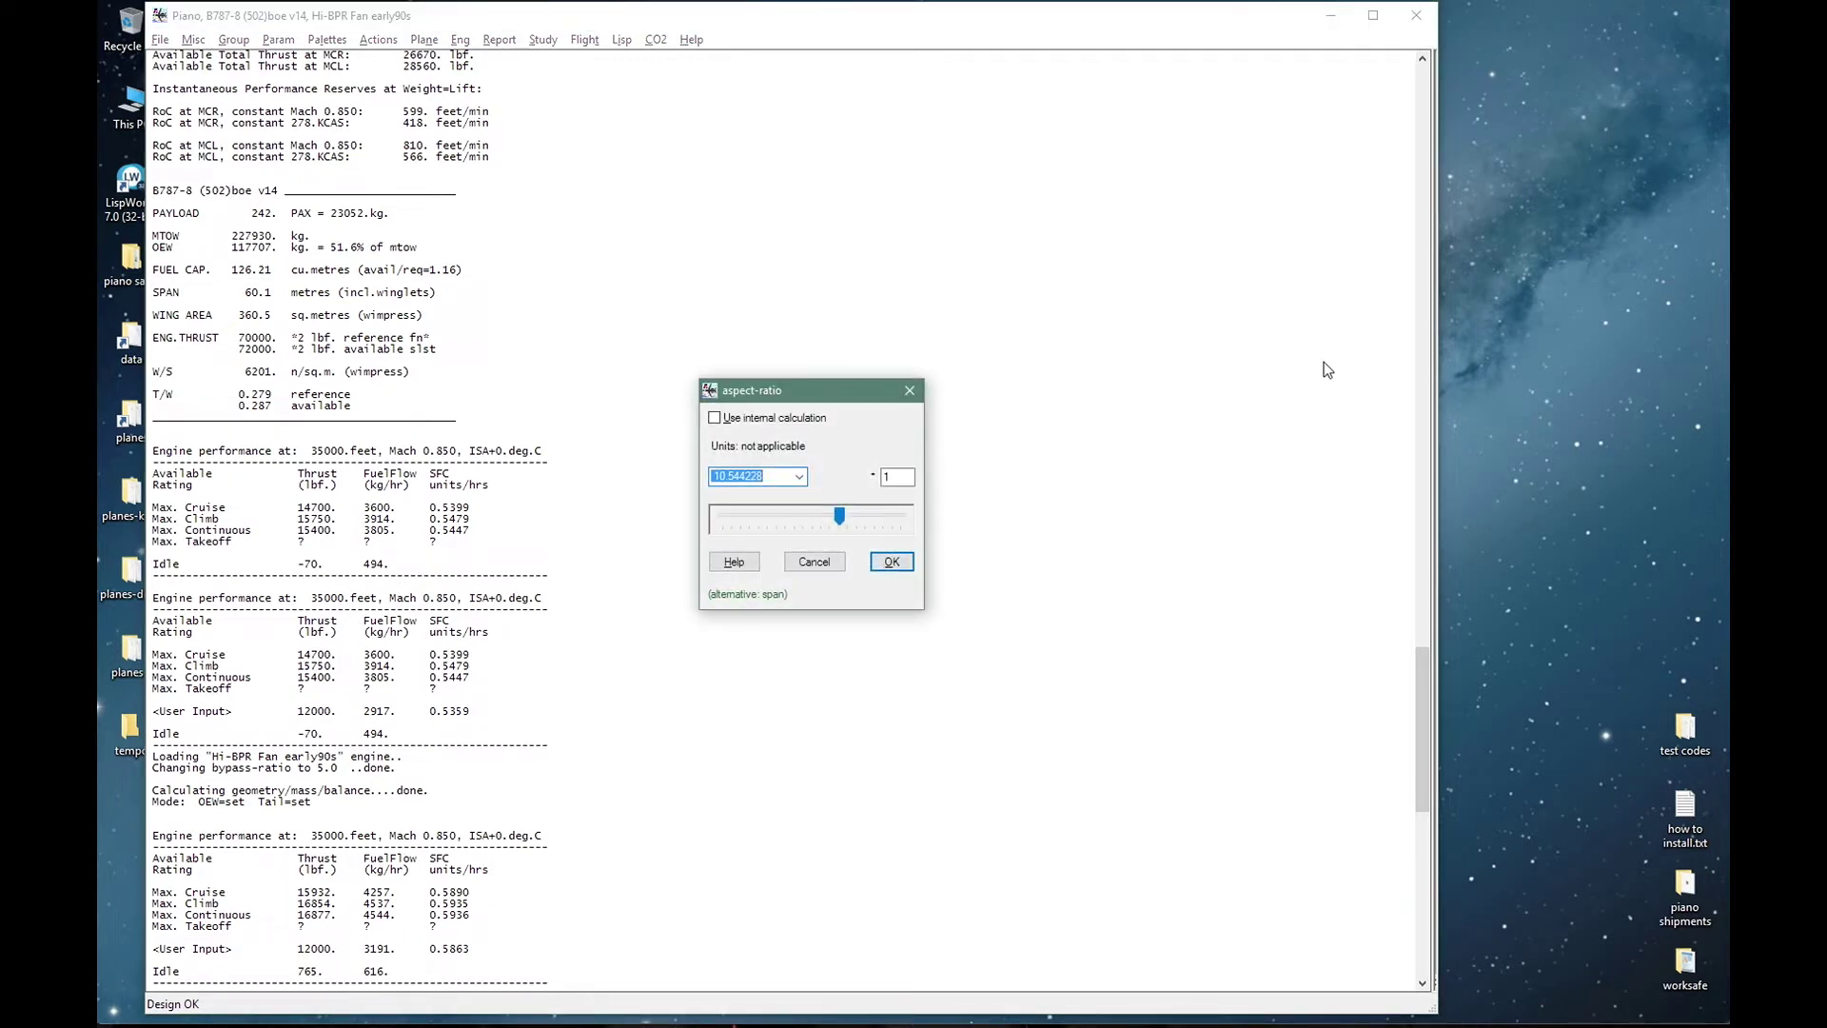
{"action": "type", "text": "8"}
{"action": "key", "text": "Return"}
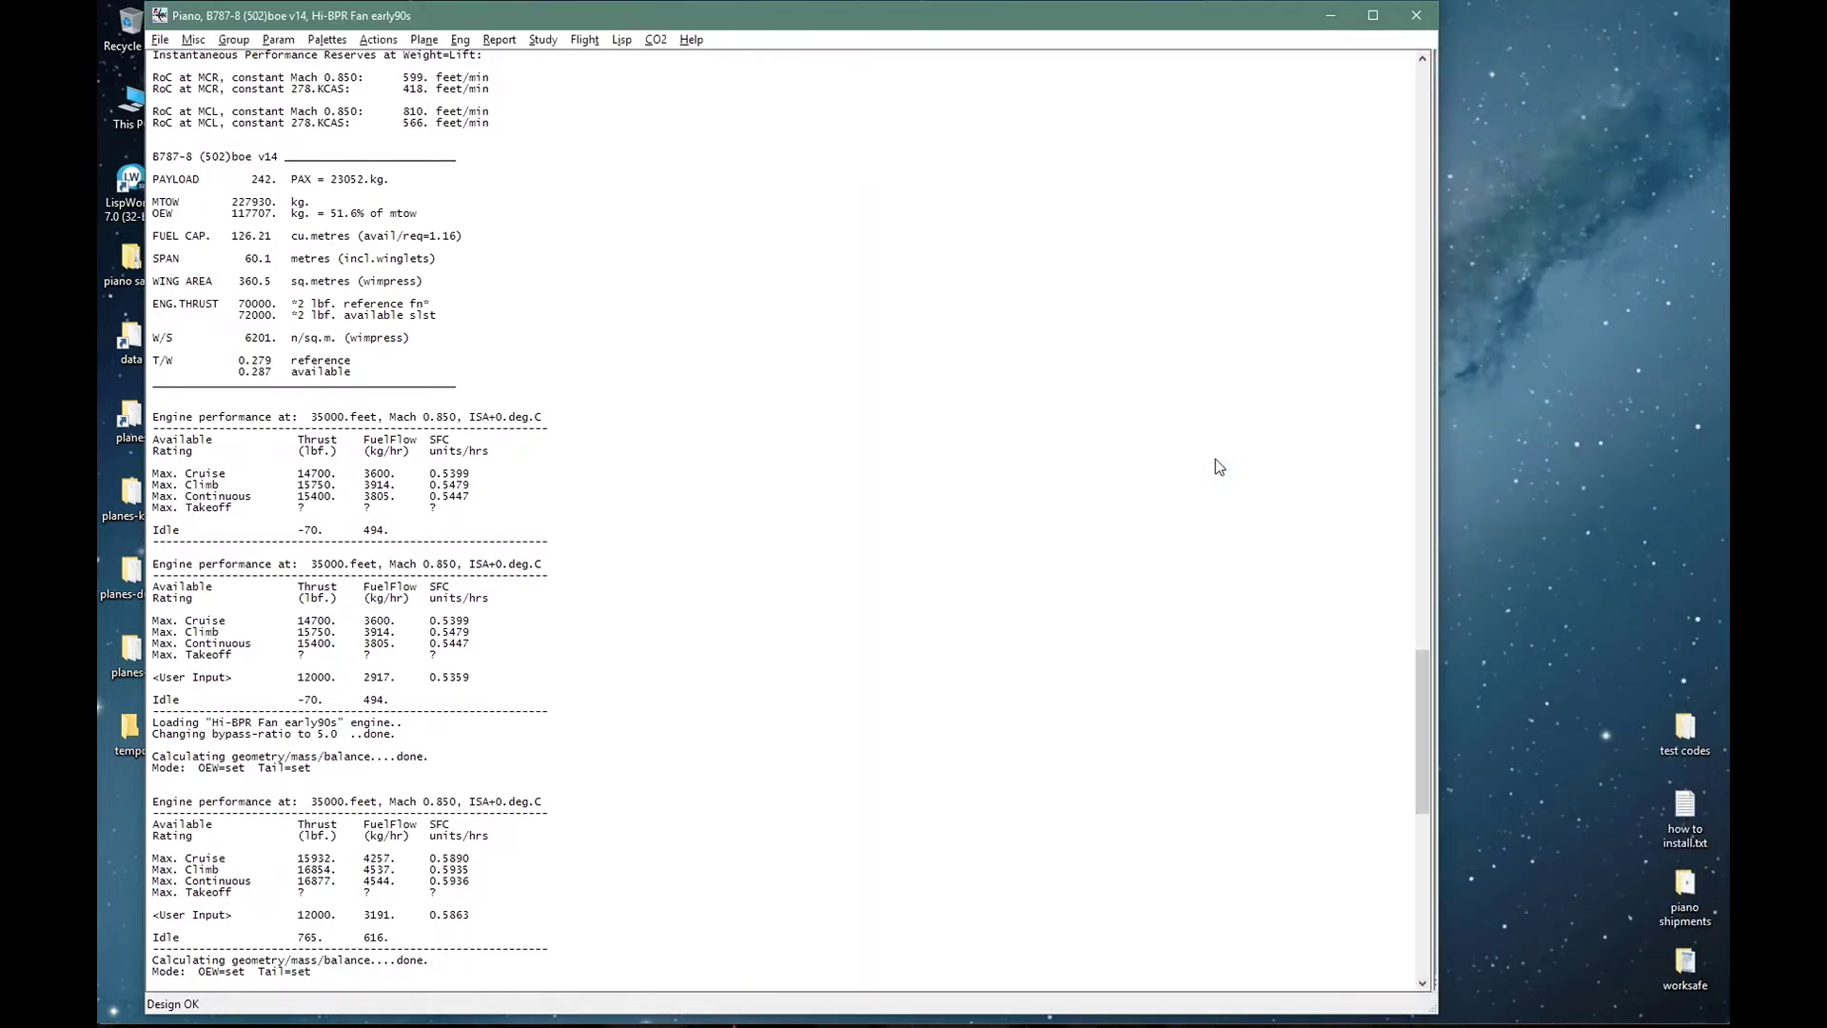
Plot the modified wing's lift/drag polar at 39000 feet and close the chart after viewing it.
{"action": "key", "text": "ctrl+l"}
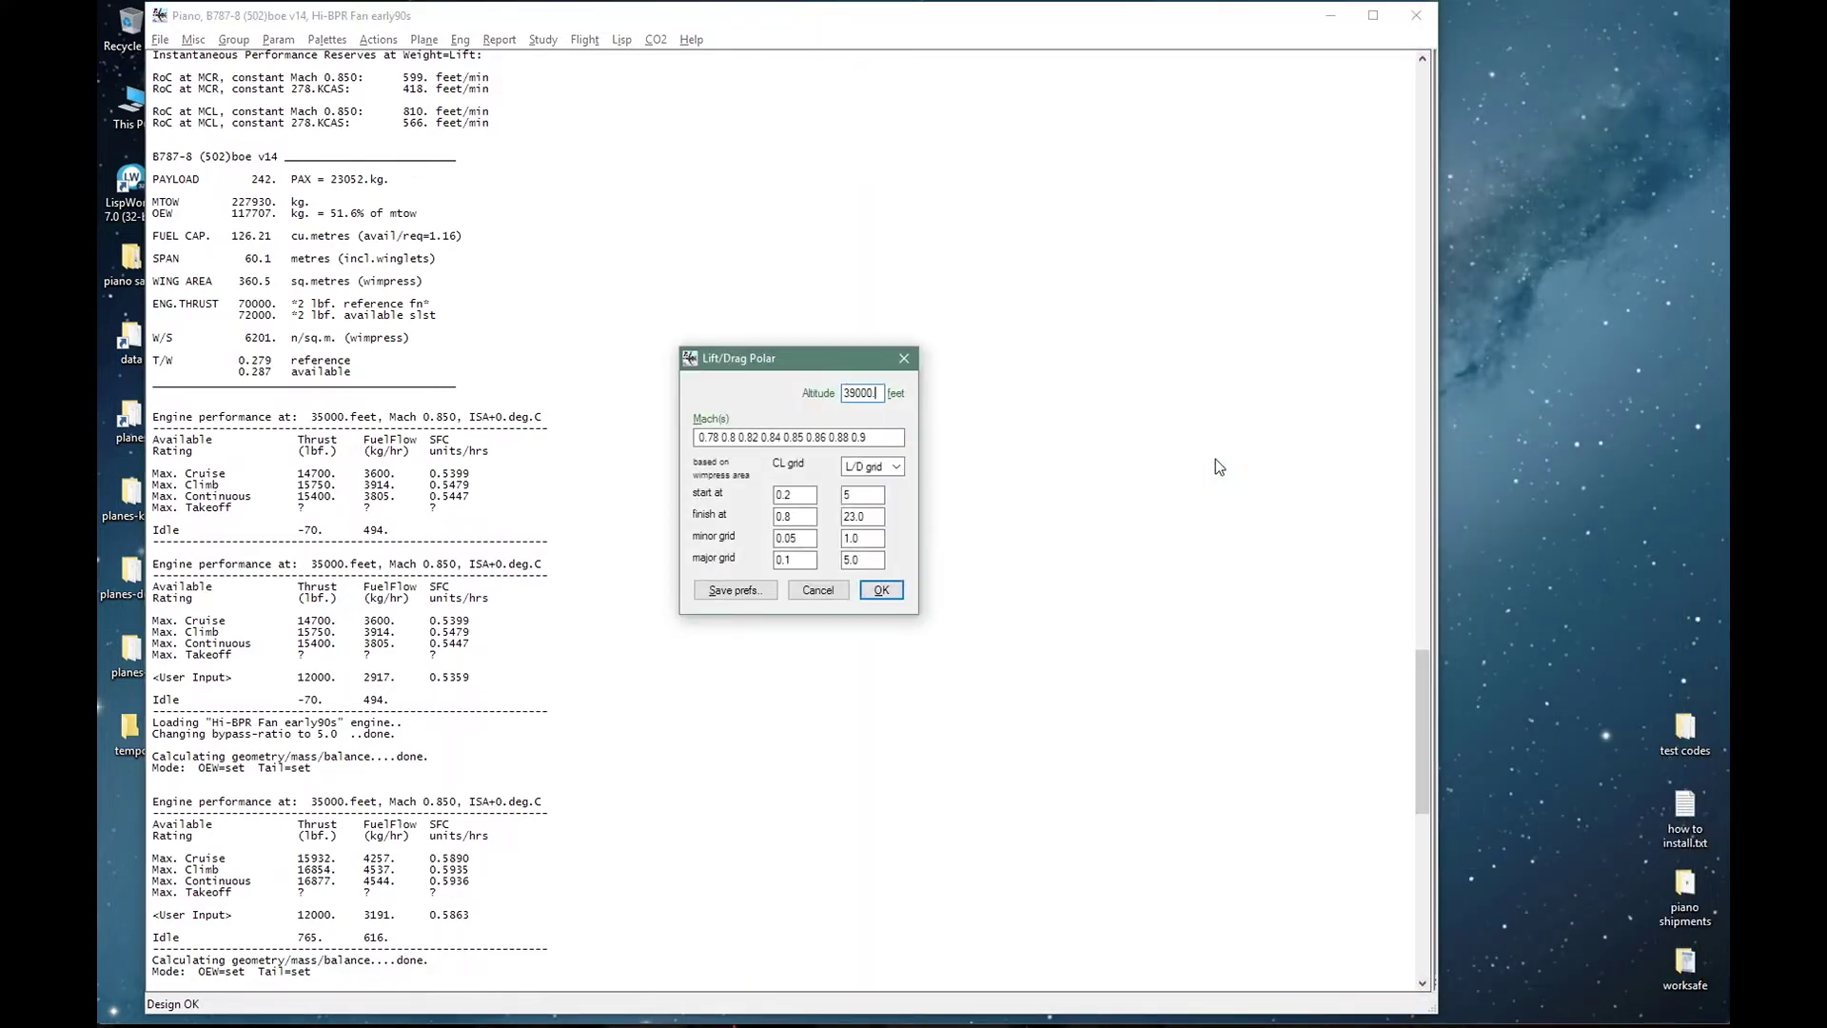
{"action": "left_click", "coordinate": [882, 590]}
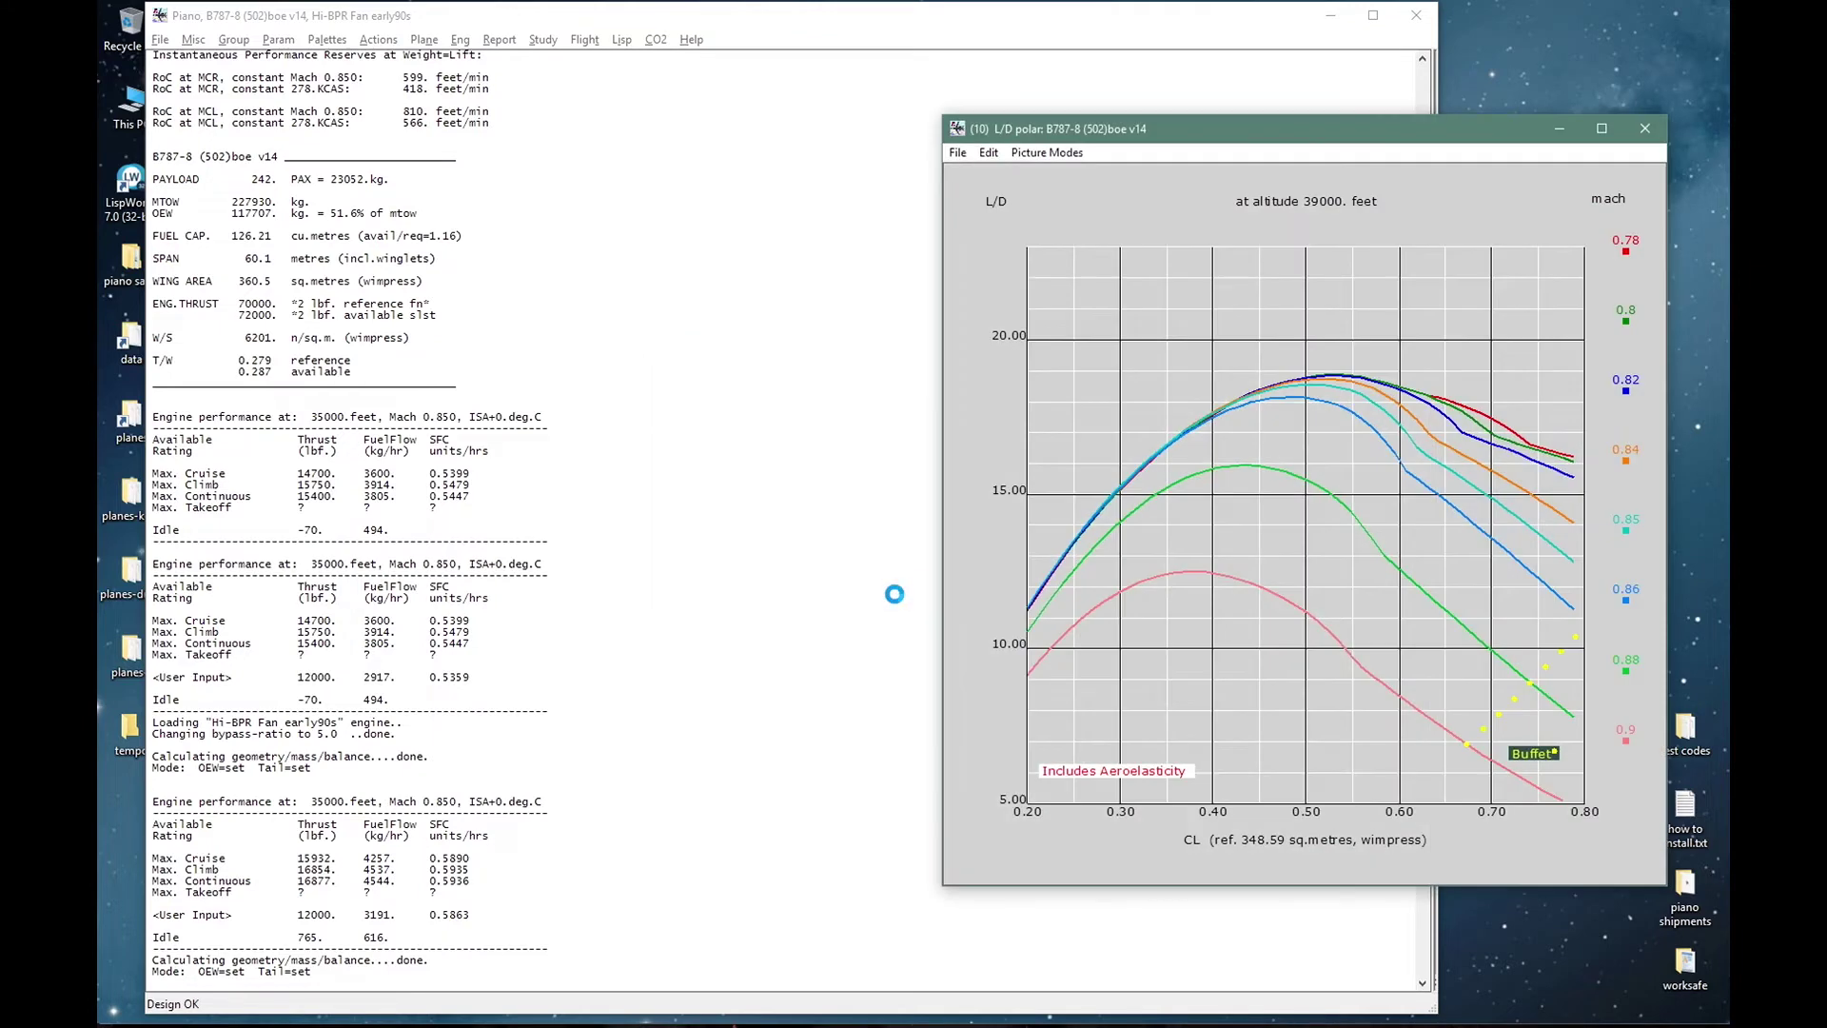
{"action": "left_click", "coordinate": [1309, 390]}
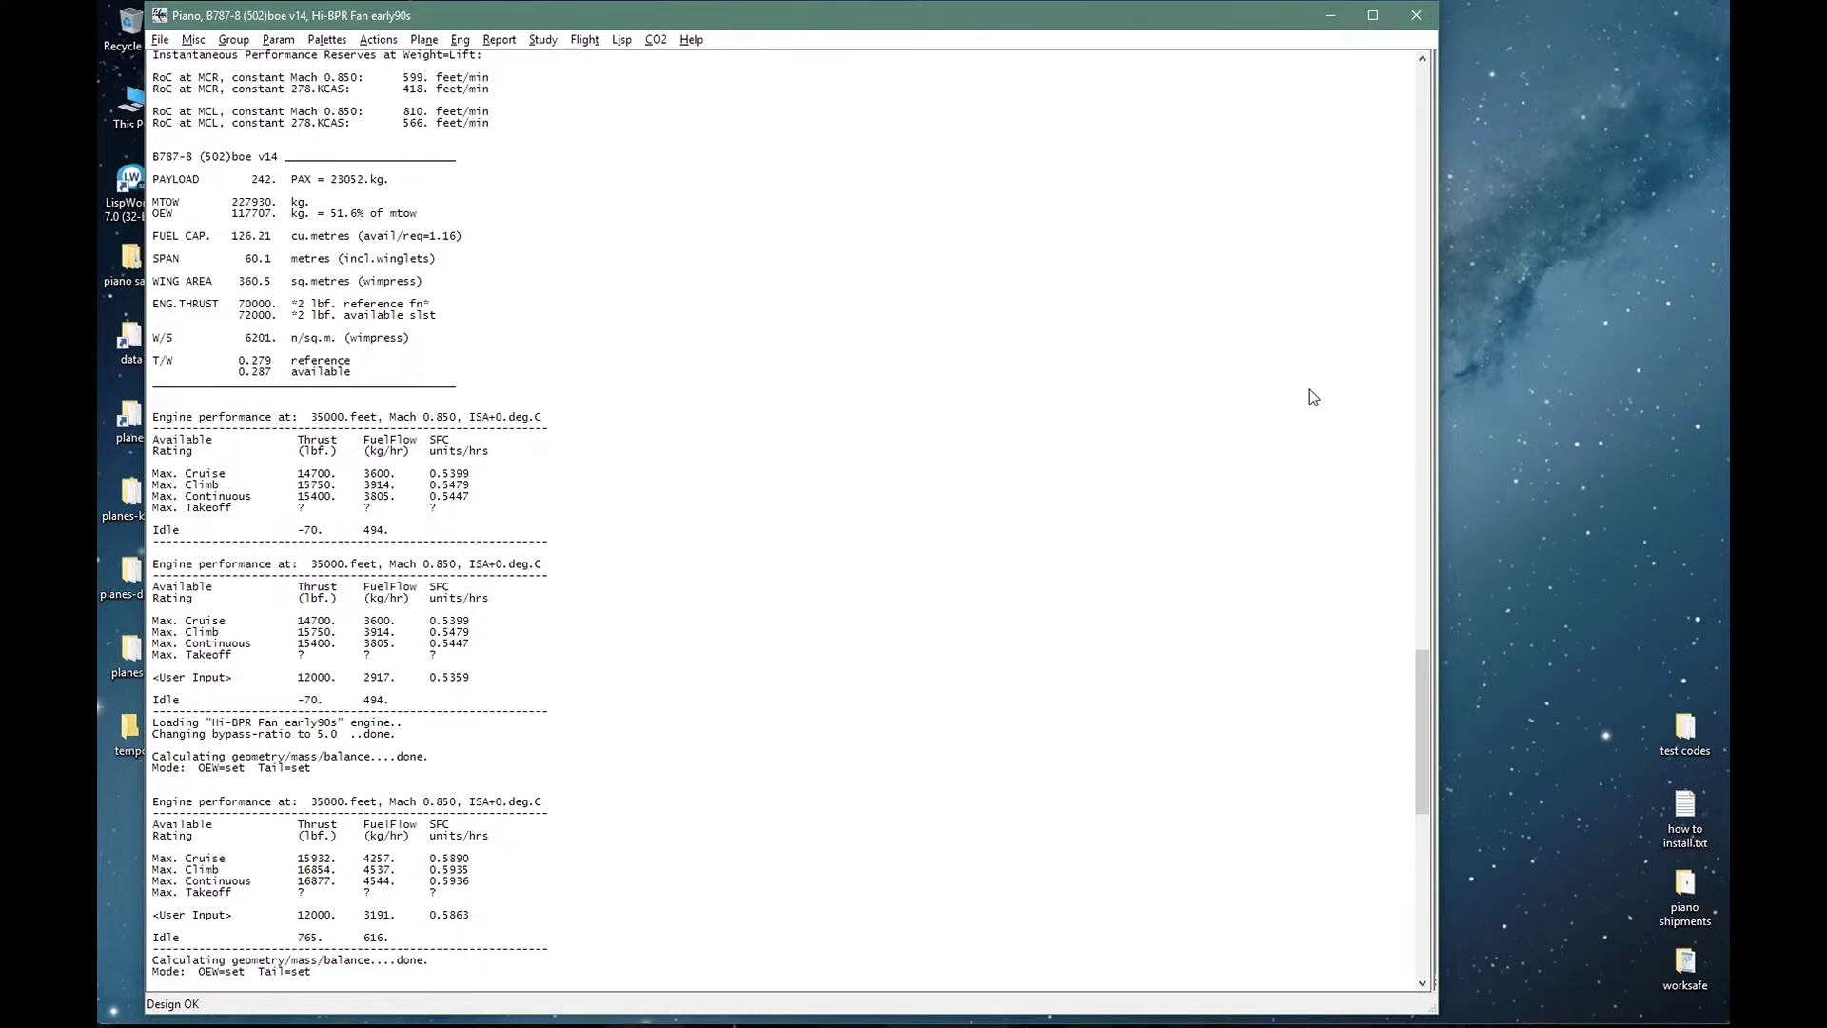
Revert to the stored B787-8 (502)boe v14 plane and check its three-view drawing, closing the drawing when finished.
{"action": "key", "text": "alt+p"}
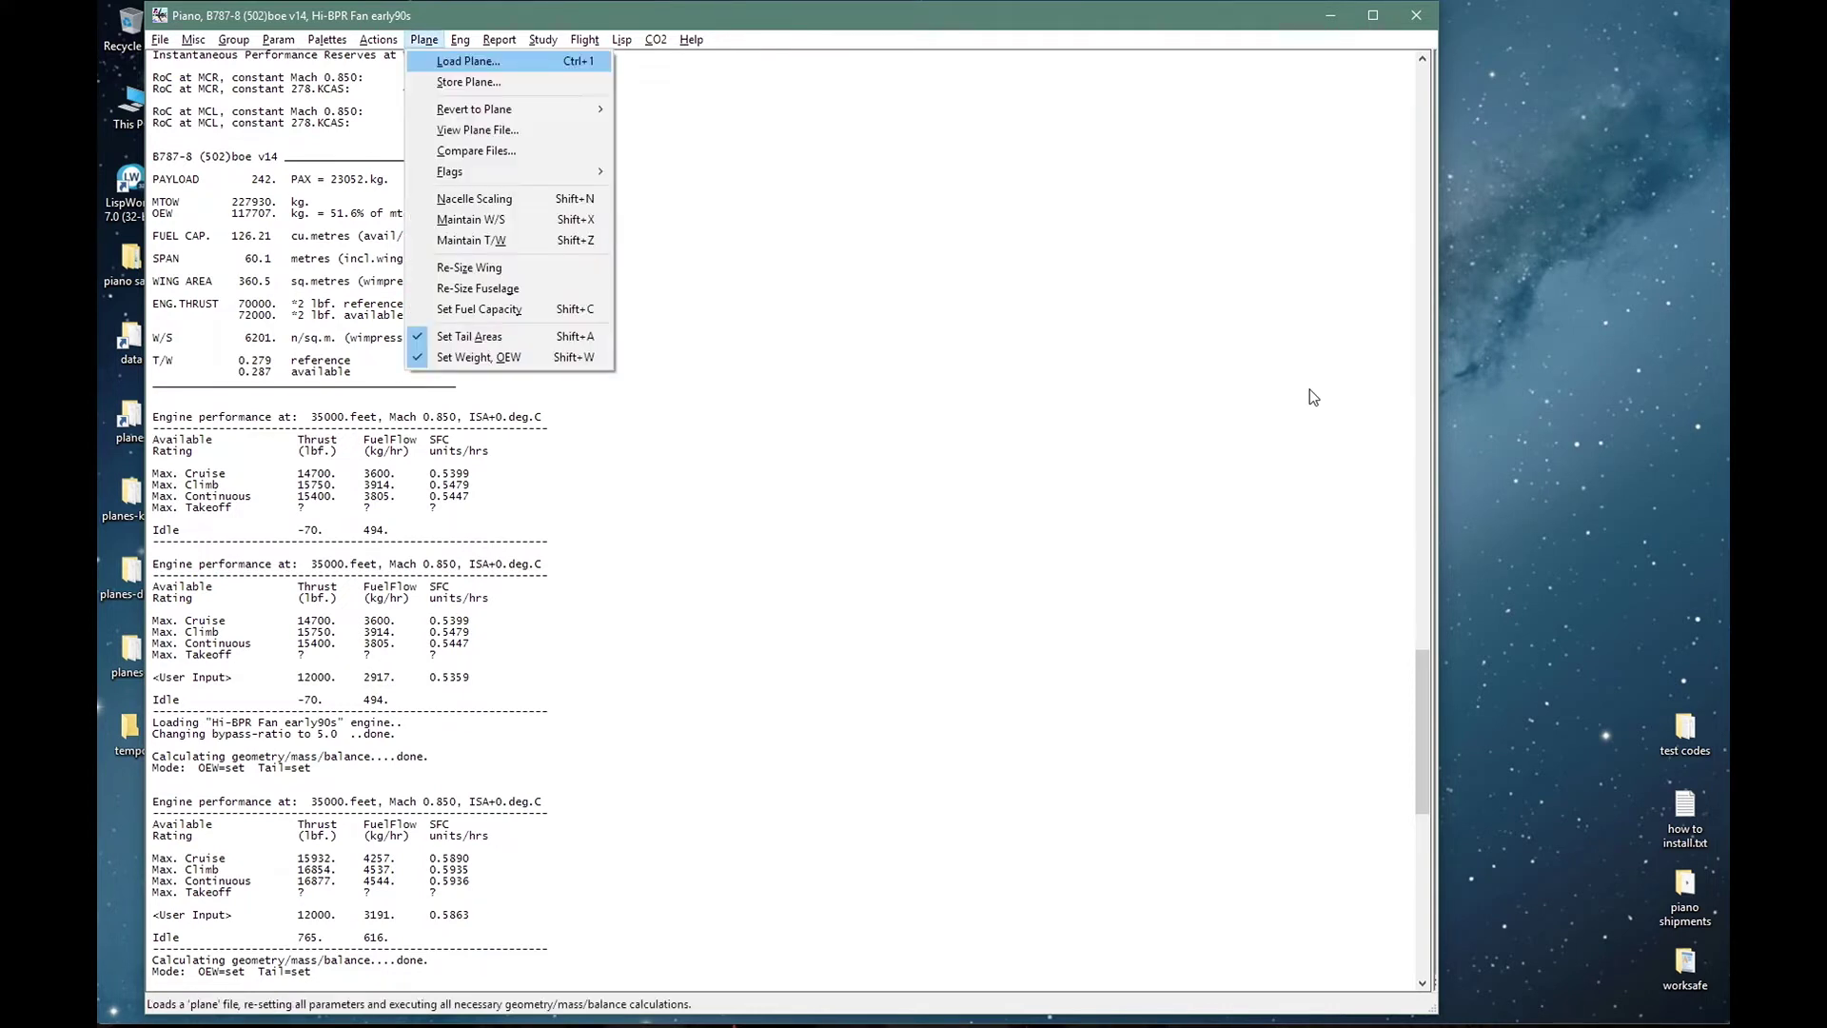
{"action": "key", "text": "r"}
{"action": "key", "text": "Return"}
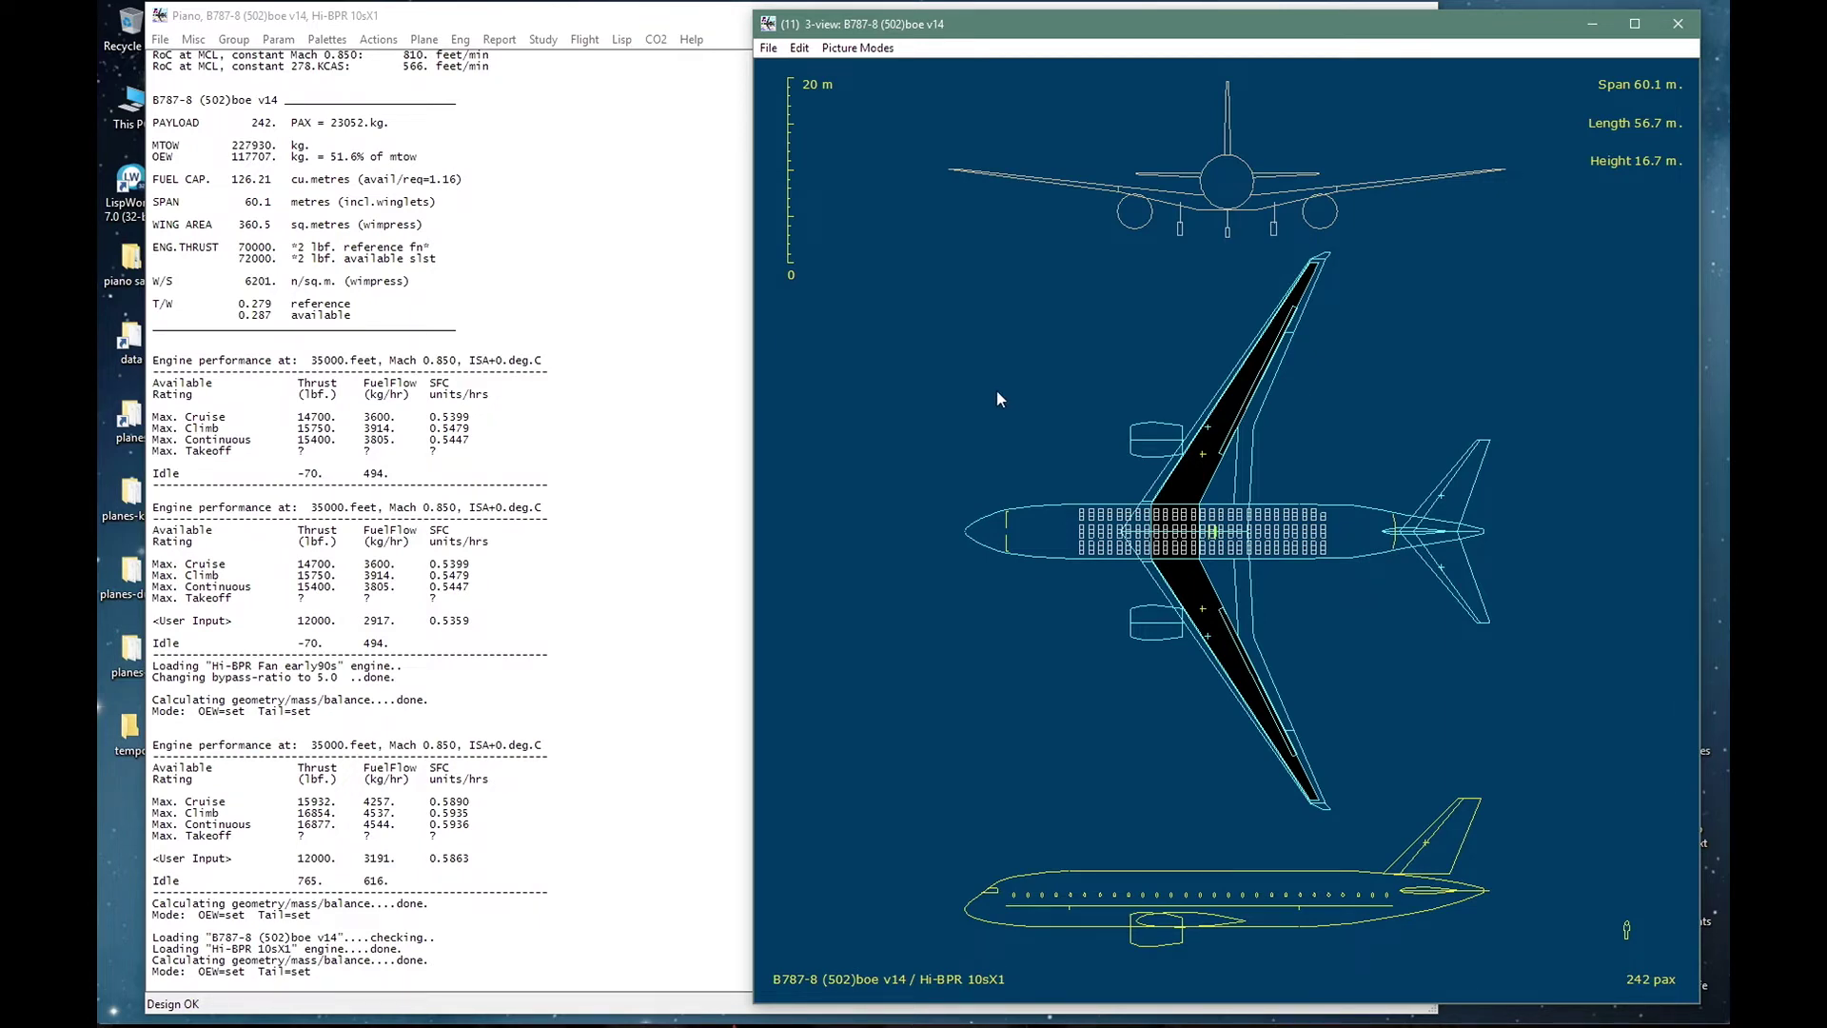
{"action": "key", "text": "alt+F4"}
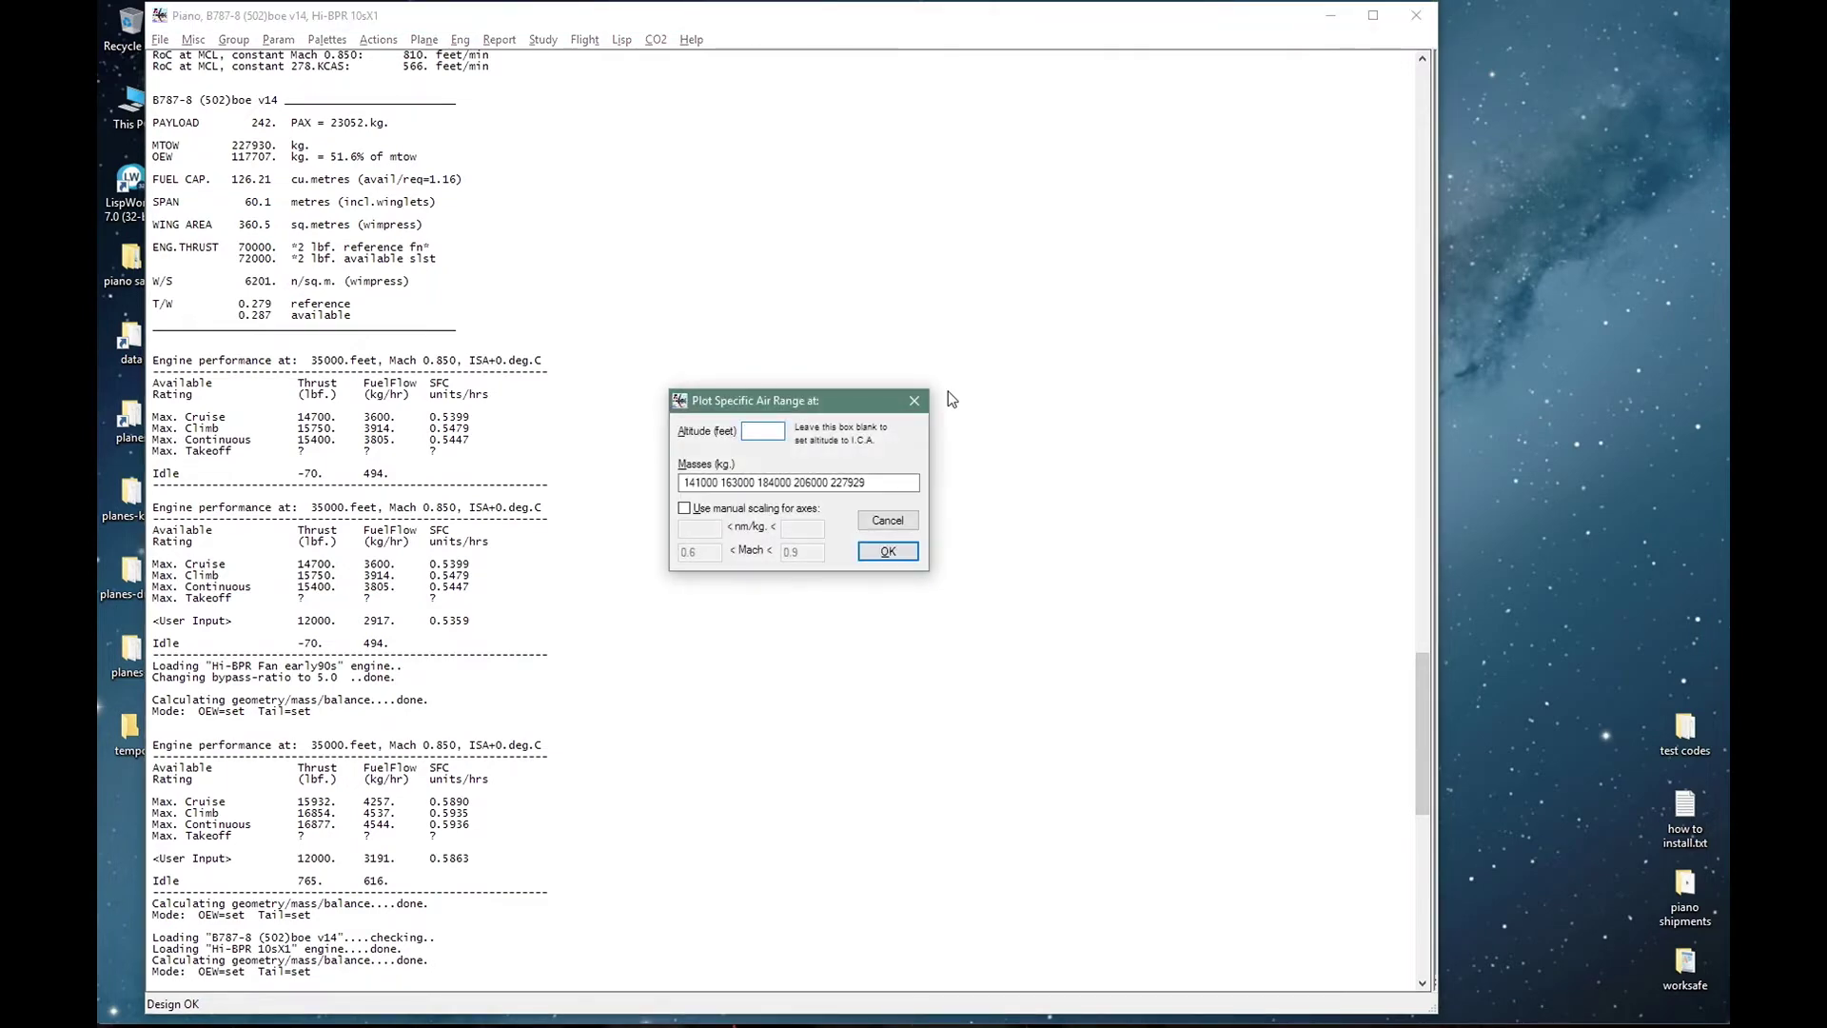
Plot the specific air range curves with altitude left blank, and plot altitude capability against aircraft mass, closing each chart.
{"action": "key", "text": "Return"}
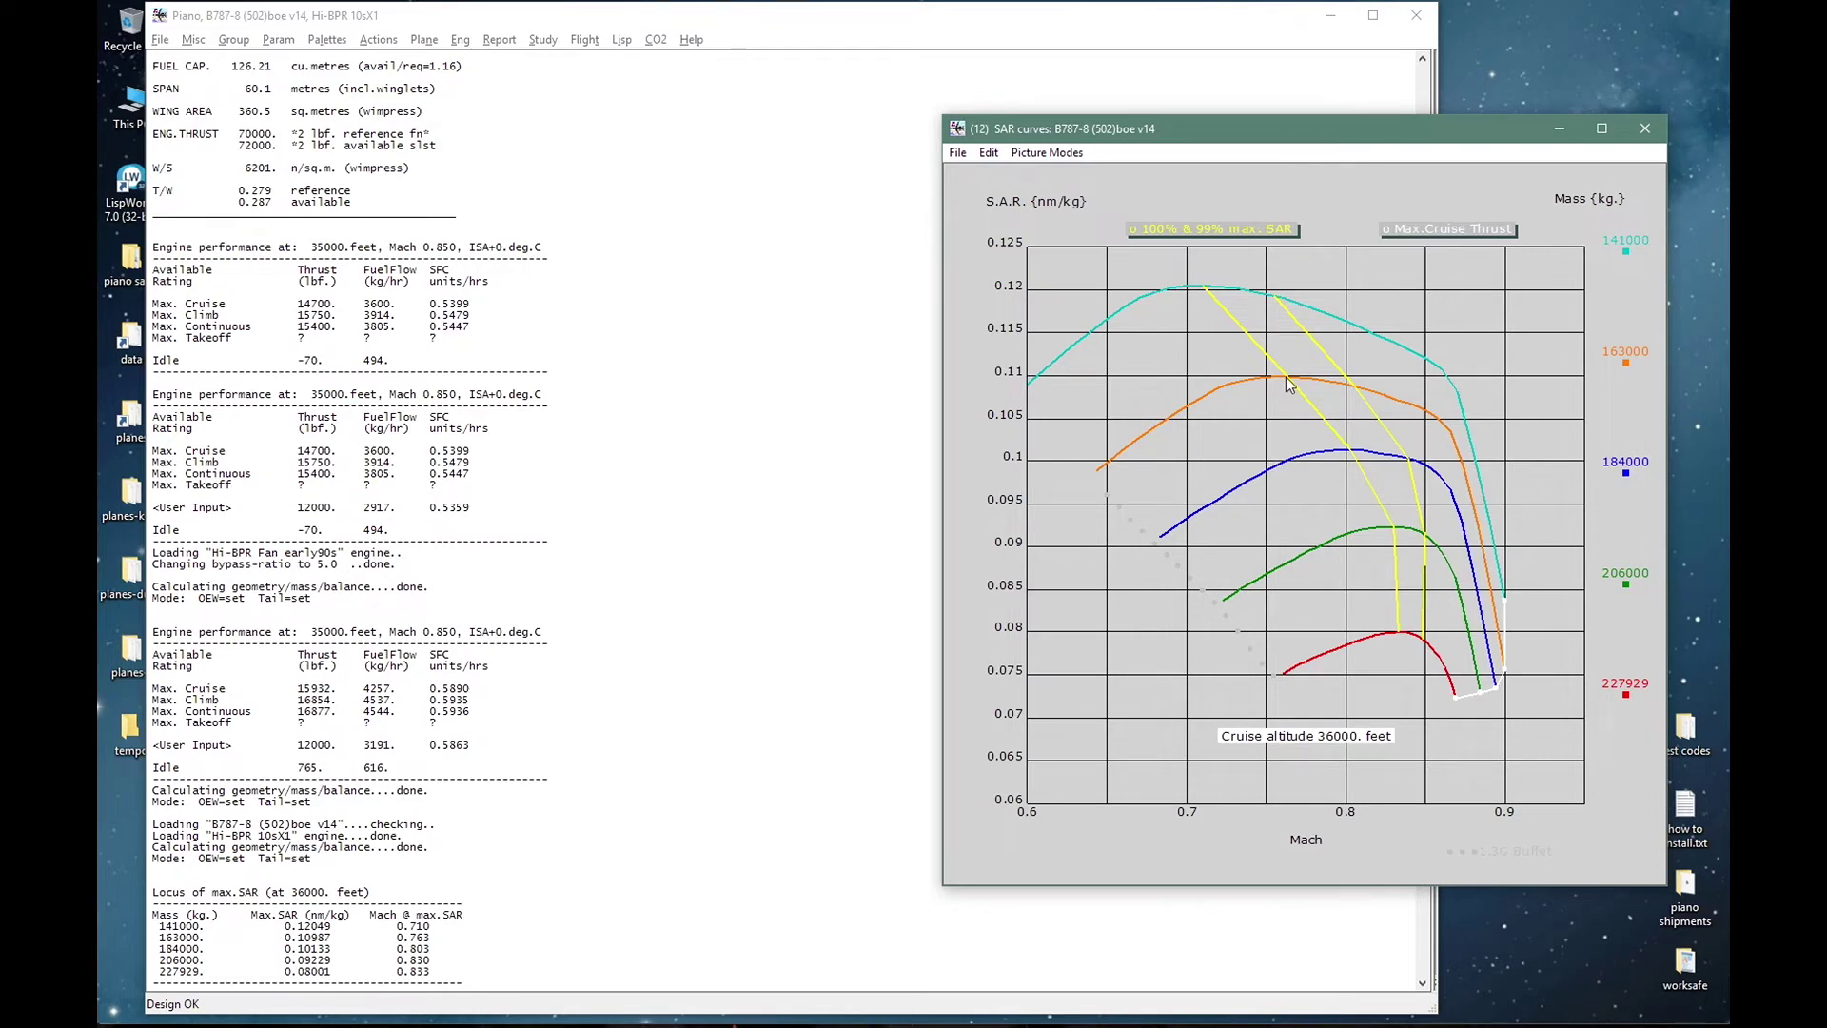
{"action": "key", "text": "alt+F4"}
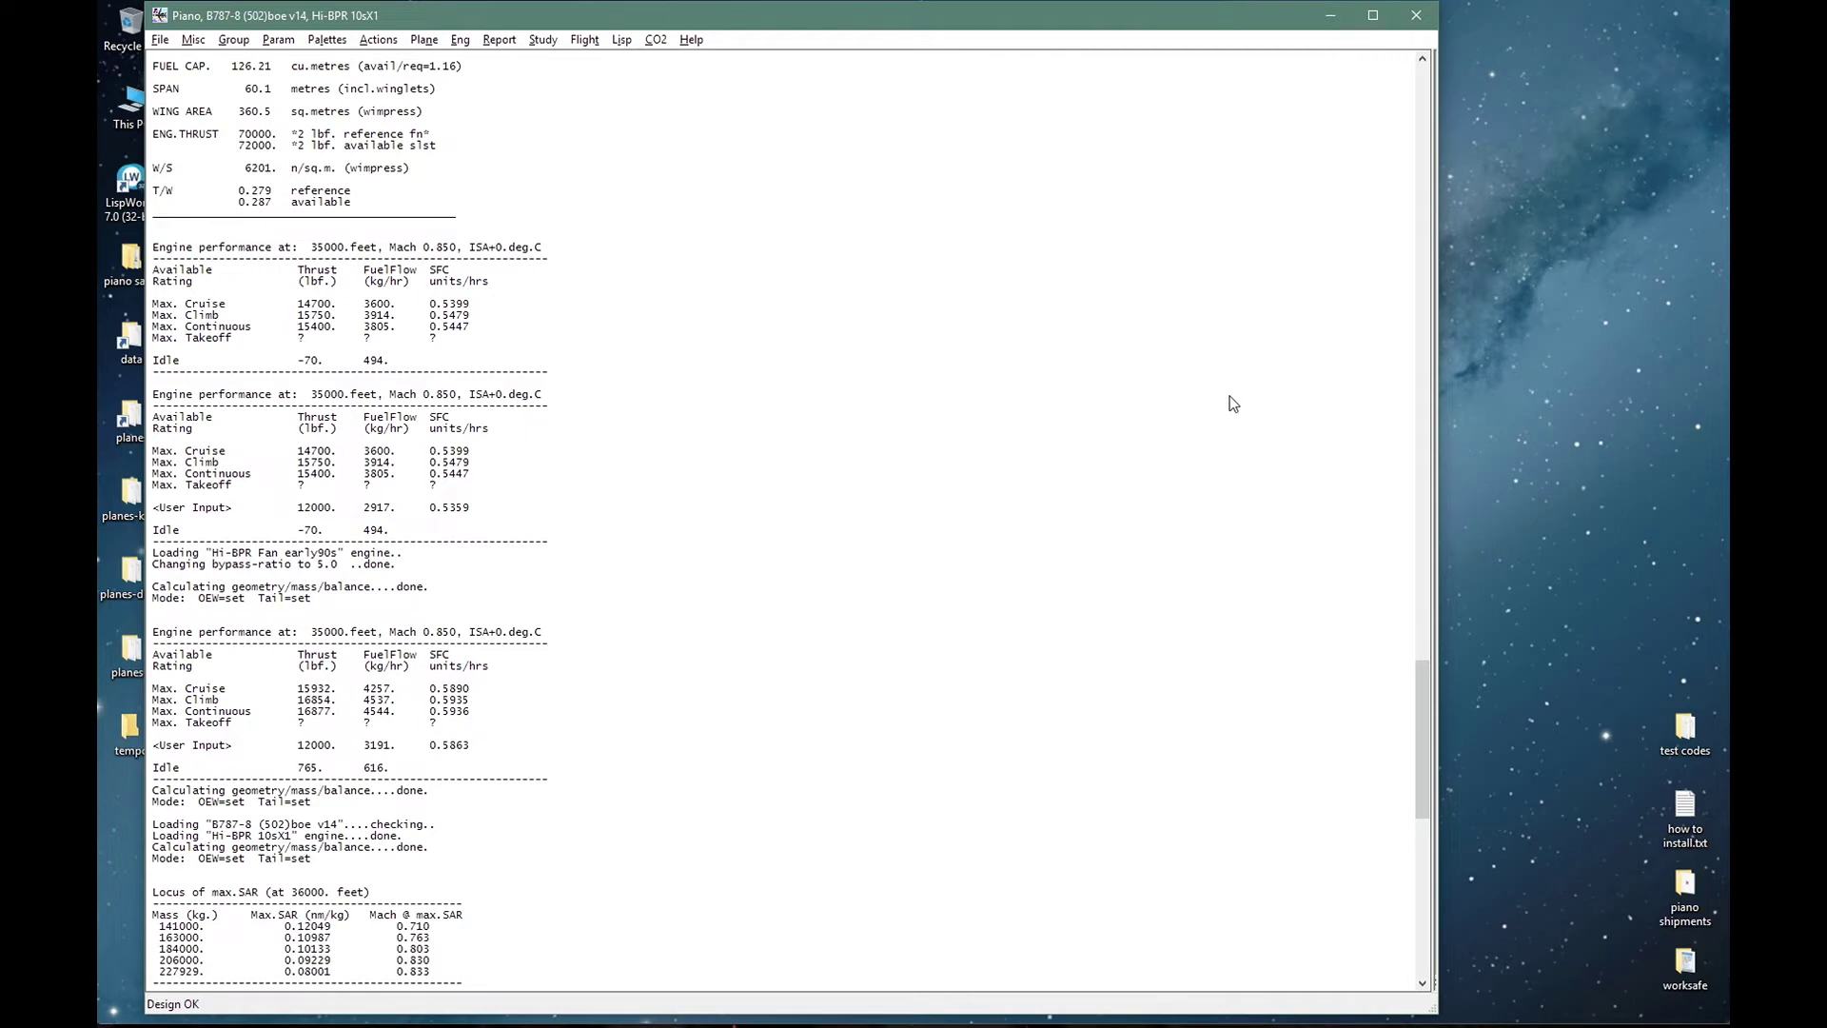
{"action": "left_click", "coordinate": [543, 39]}
{"action": "left_click", "coordinate": [595, 268]}
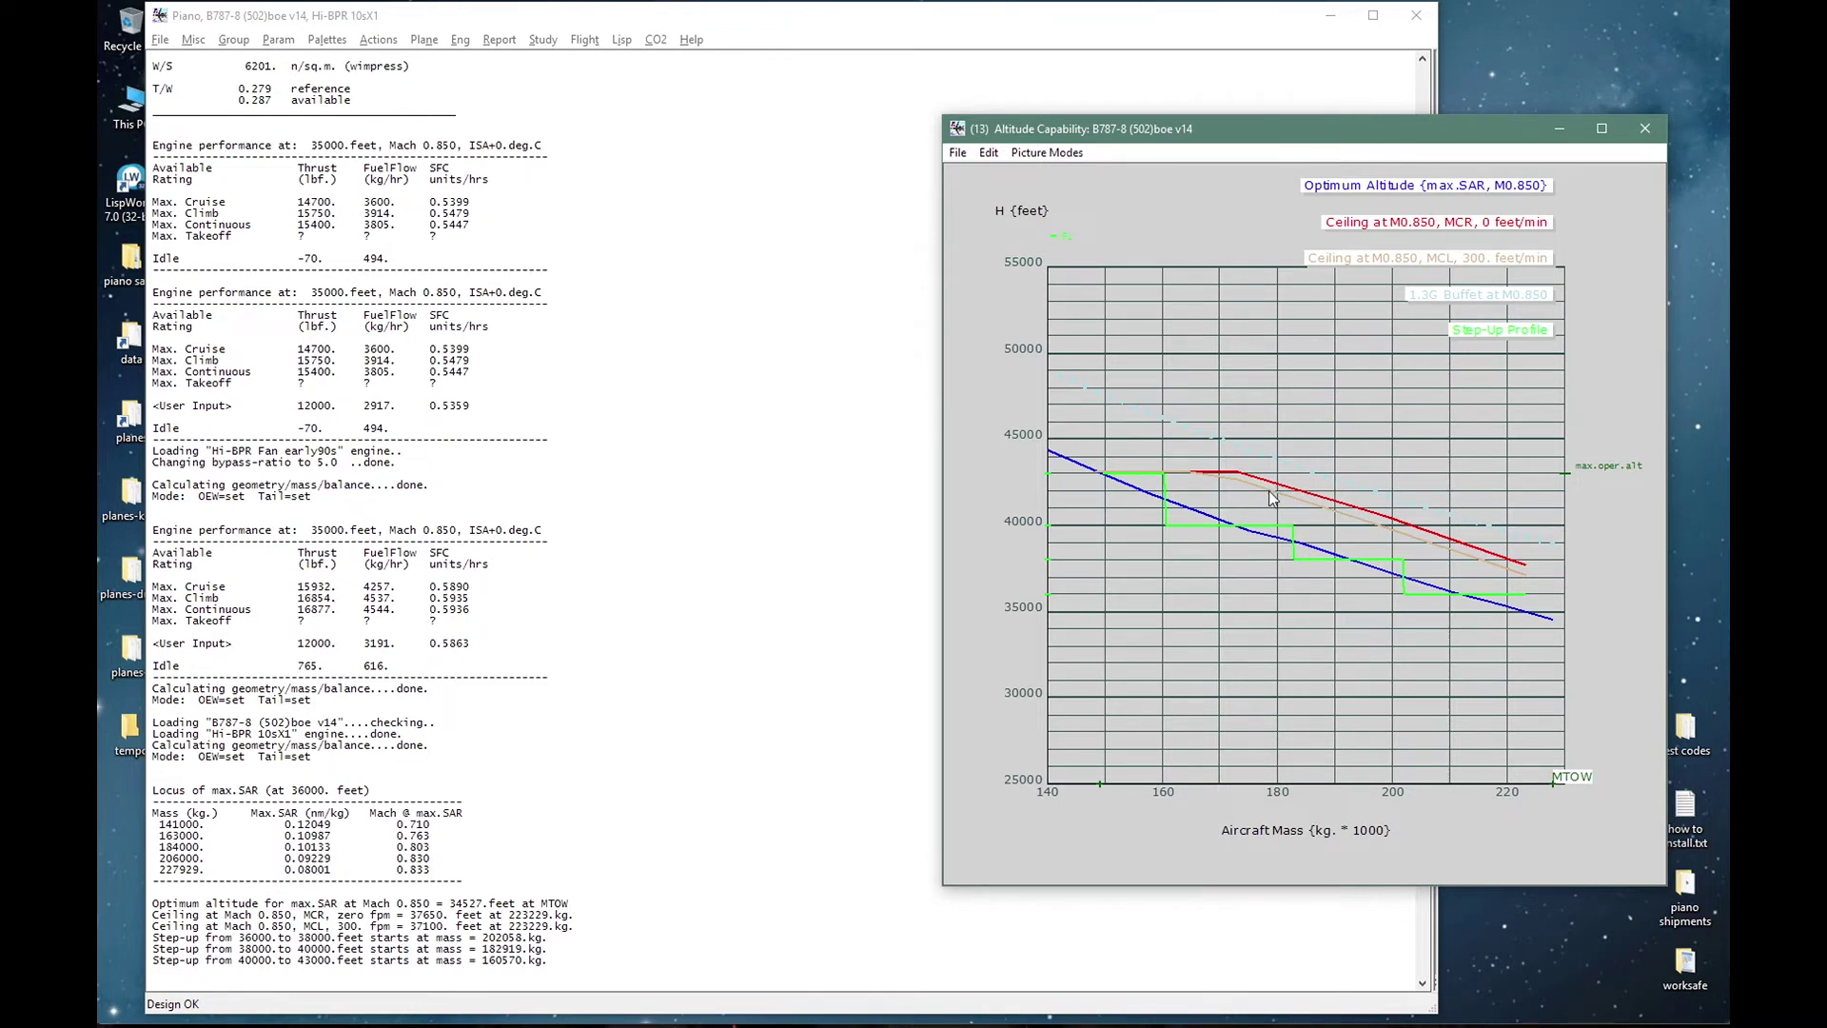
{"action": "key", "text": "alt+F4"}
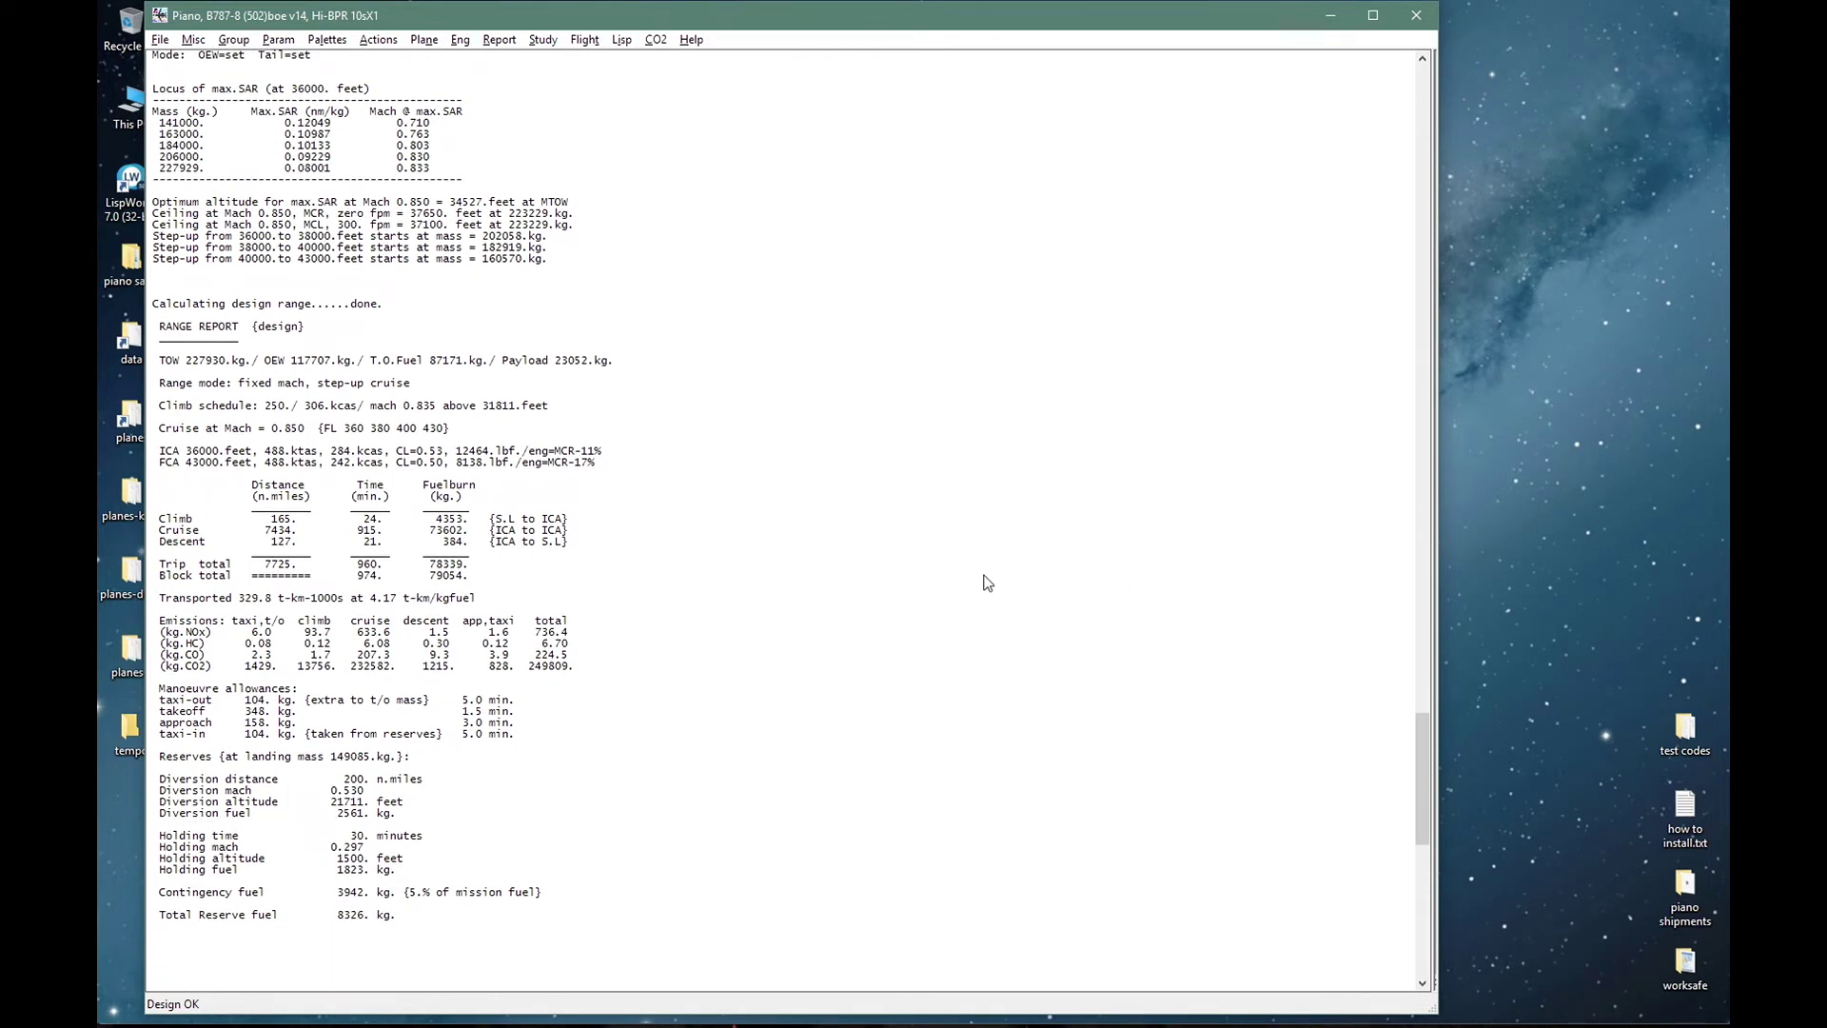
Compare the design range report's masses with the basics summary, highlighting the trip distance and block fuel.
{"action": "left_click", "coordinate": [207, 369]}
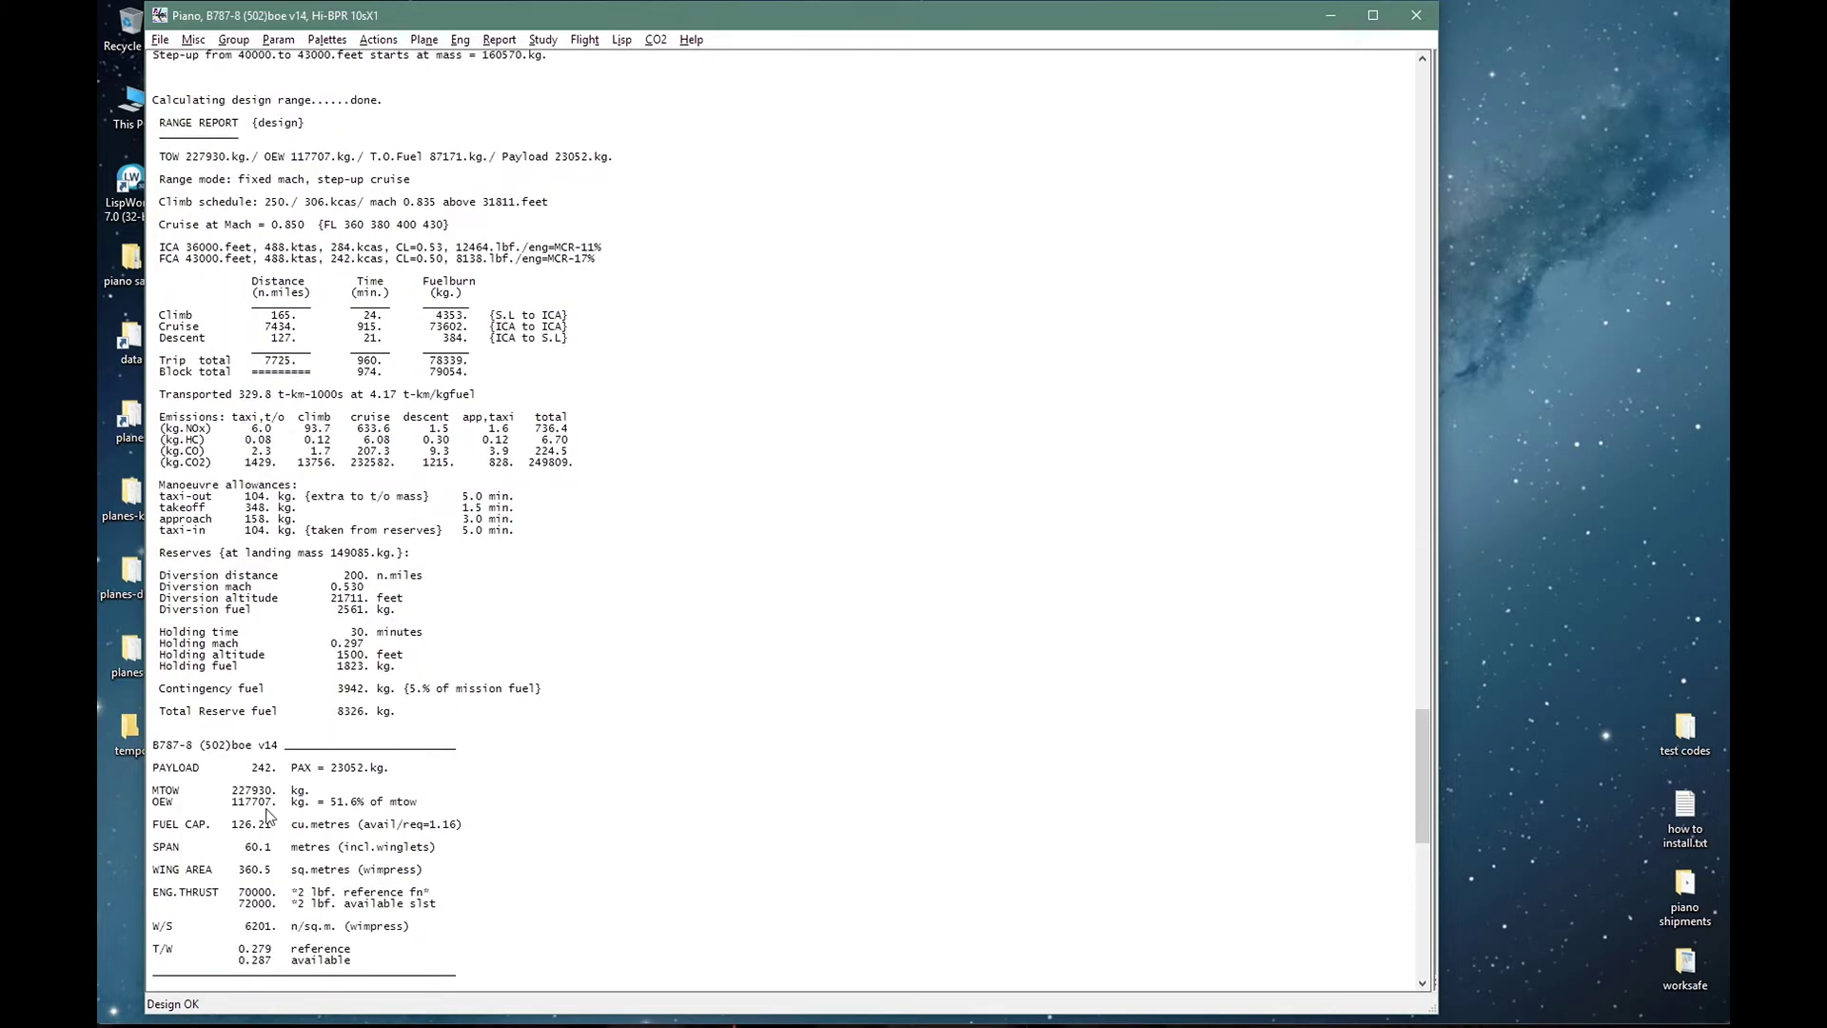
{"action": "left_click", "coordinate": [248, 767]}
{"action": "left_click", "coordinate": [329, 770]}
{"action": "left_click", "coordinate": [557, 161]}
{"action": "left_click_drag", "start_coordinate": [246, 360], "coordinate": [326, 361]}
{"action": "left_click", "coordinate": [416, 371]}
{"action": "scroll", "coordinate": [416, 371], "scroll_direction": "up", "scroll_amount": 1}
{"action": "left_click_drag", "start_coordinate": [418, 383], "coordinate": [479, 385]}
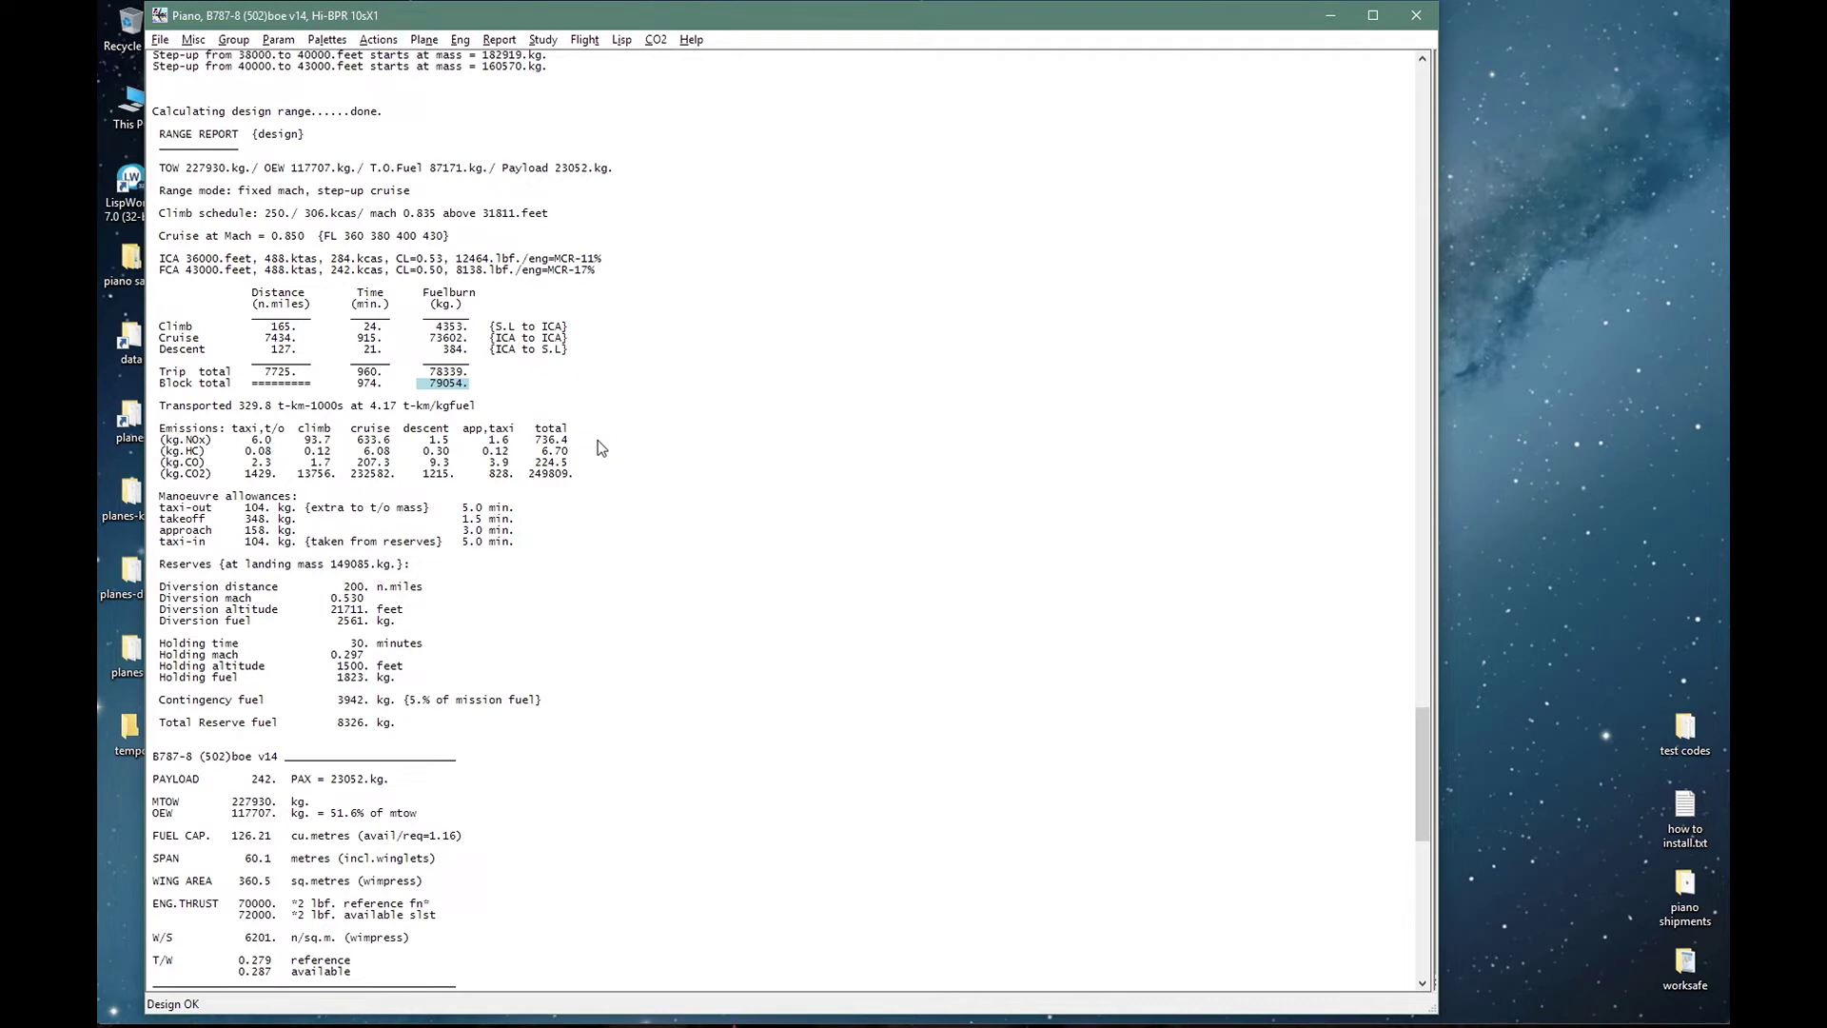
Highlight the total CO2 emissions and the diversion, holding and contingency reserves in the design range report.
{"action": "left_click_drag", "start_coordinate": [523, 474], "coordinate": [574, 474]}
{"action": "left_click", "coordinate": [530, 495]}
{"action": "left_click_drag", "start_coordinate": [343, 587], "coordinate": [459, 701]}
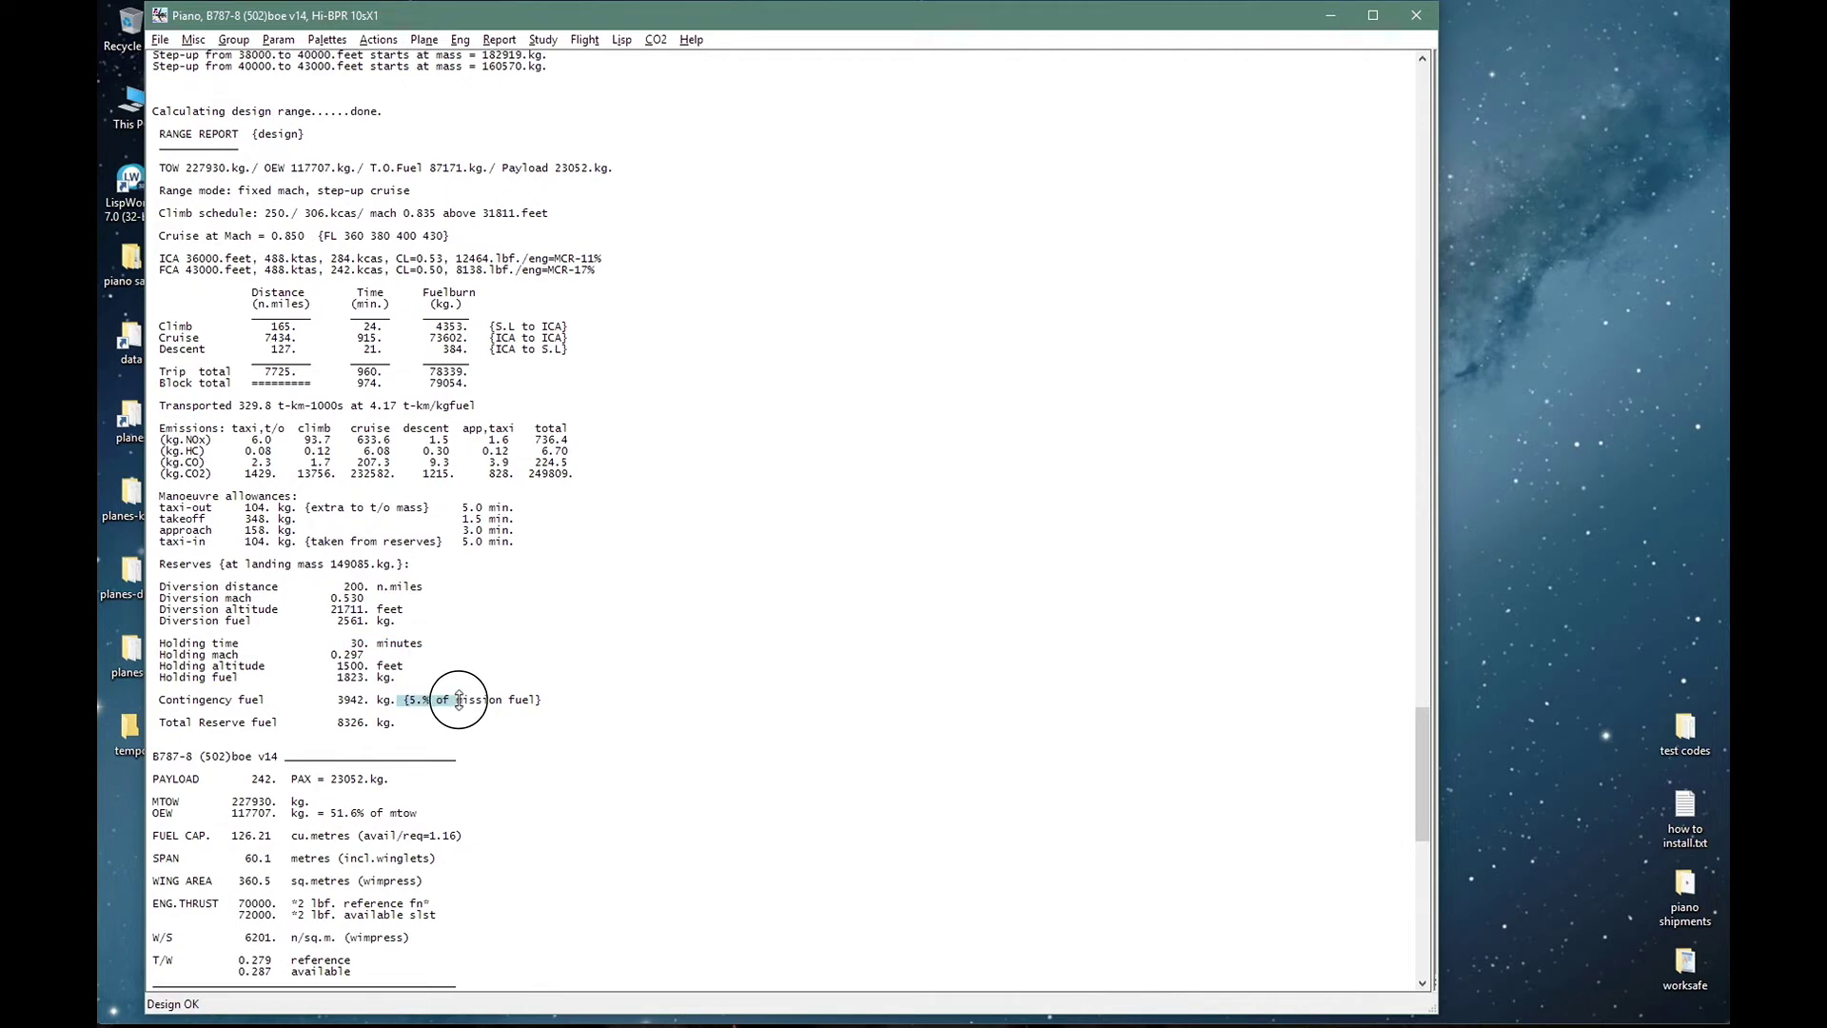
{"action": "left_click", "coordinate": [476, 716]}
Evaluate an off-design mission at 220e3 kg takeoff mass with the default payload, highlighting its trip distance and block fuel.
{"action": "left_click", "coordinate": [544, 40]}
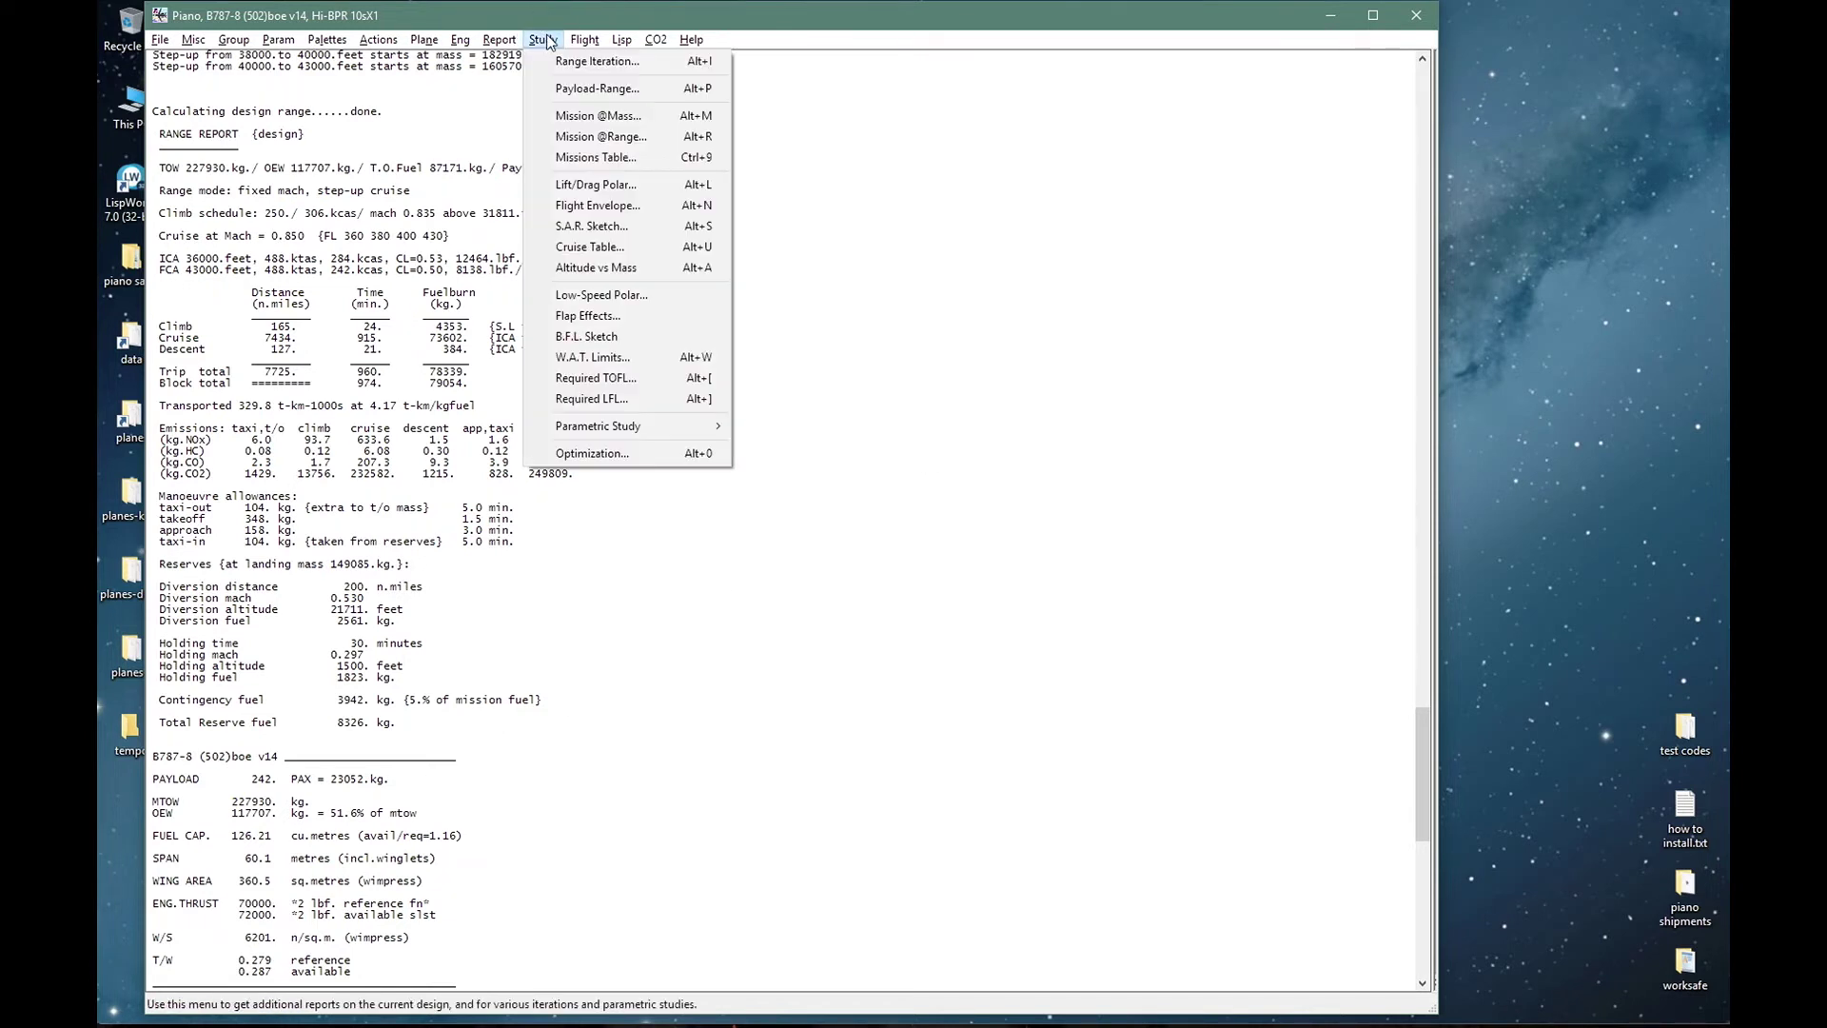
{"action": "left_click", "coordinate": [577, 116]}
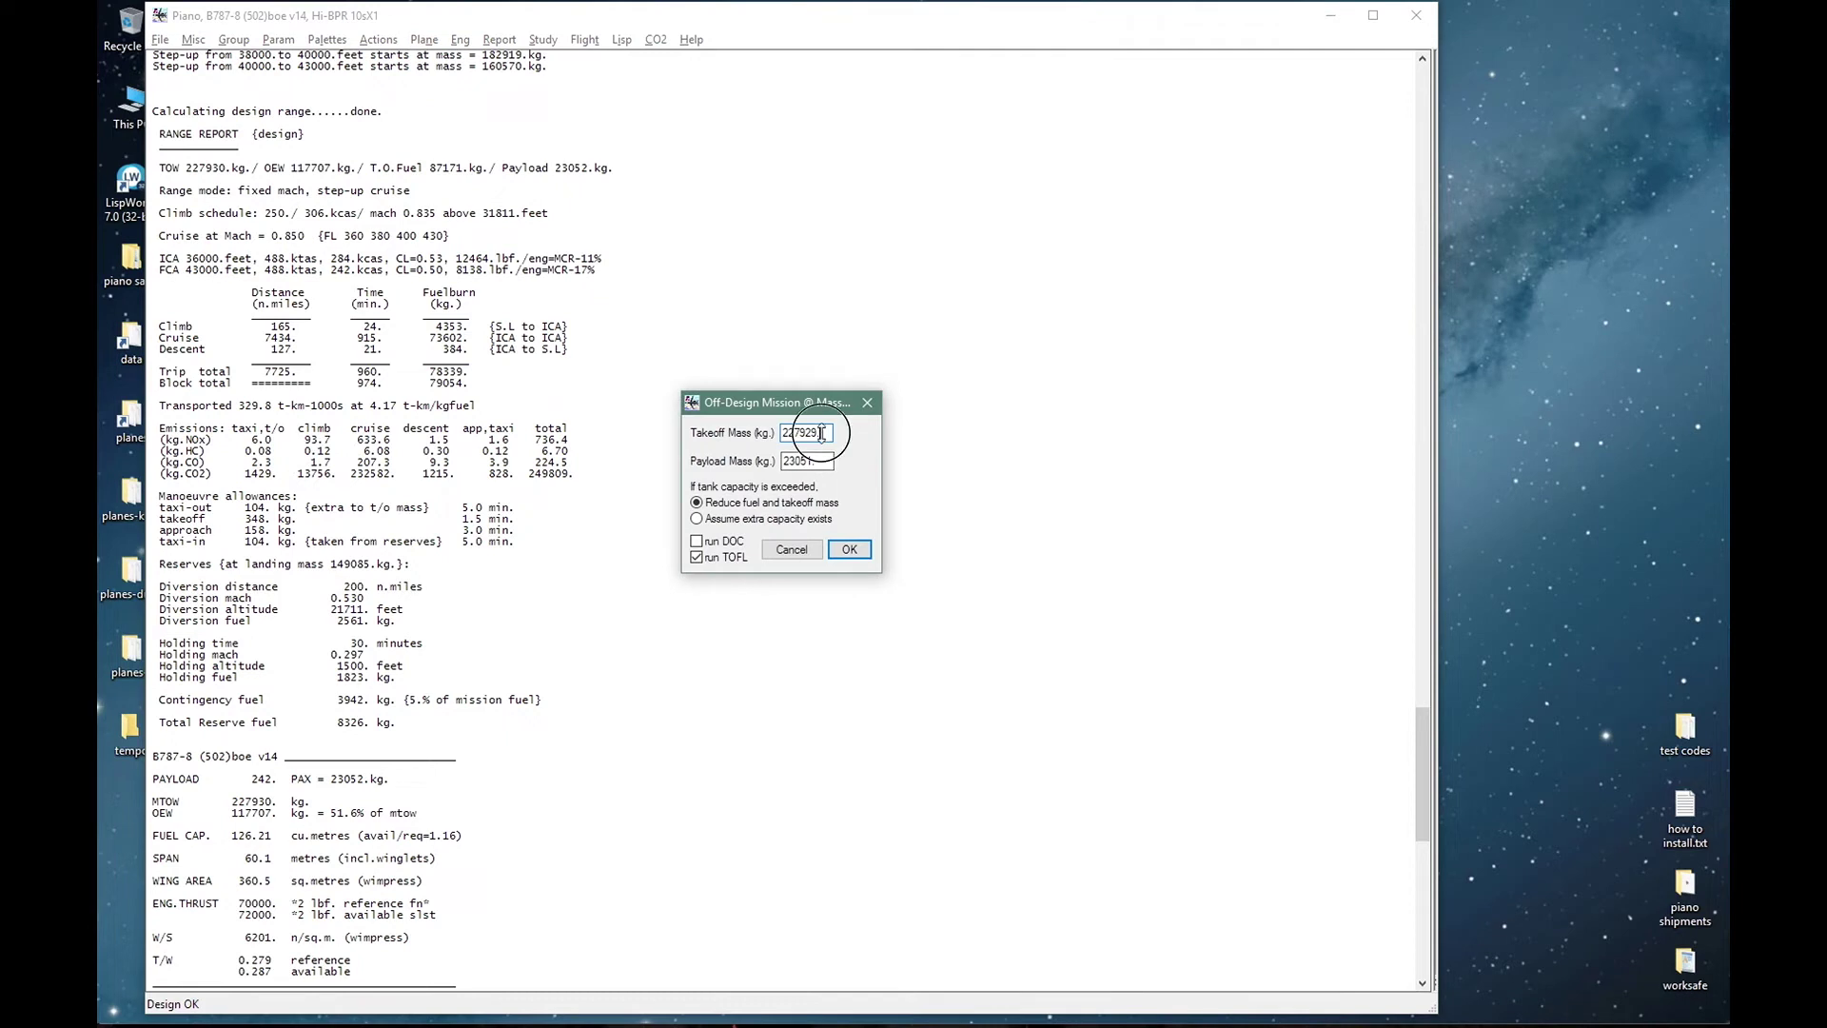
{"action": "type", "text": "220e3"}
{"action": "key", "text": "Tab"}
{"action": "left_click", "coordinate": [820, 462]}
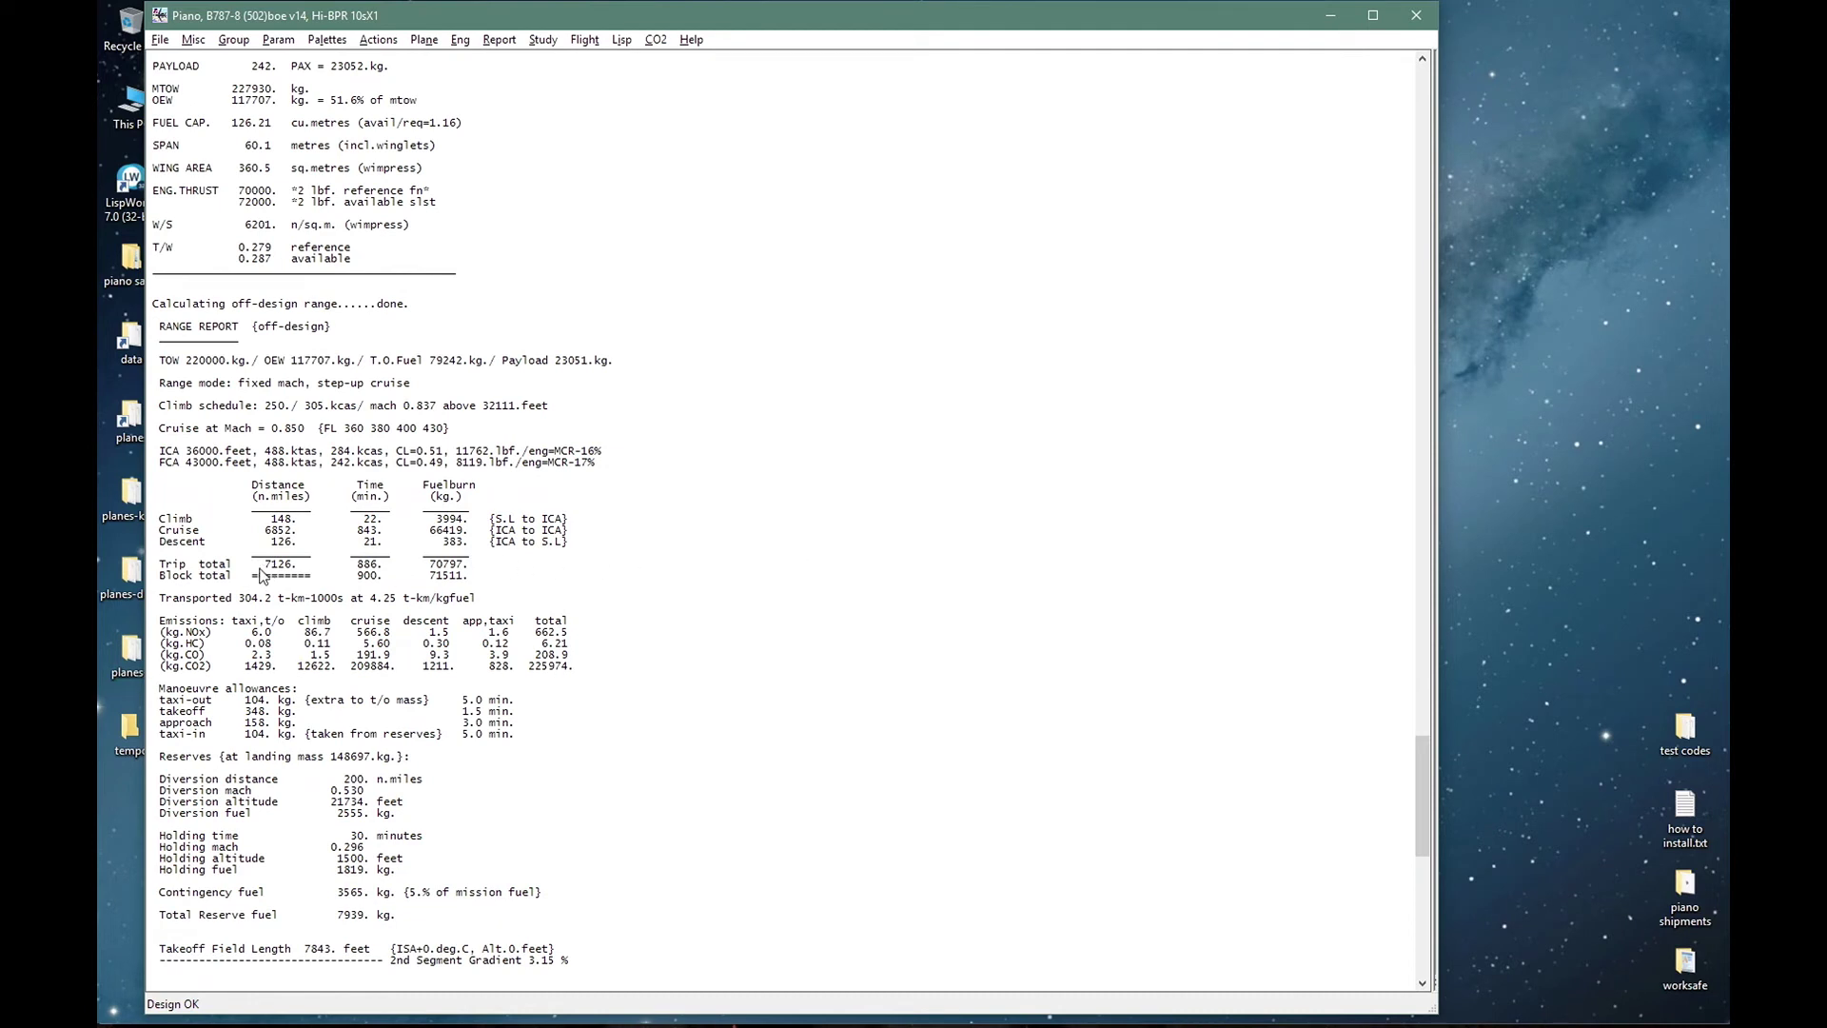
{"action": "left_click_drag", "start_coordinate": [255, 569], "coordinate": [307, 565]}
{"action": "left_click_drag", "start_coordinate": [424, 575], "coordinate": [479, 575]}
{"action": "left_click", "coordinate": [499, 906]}
Iterate an off-design mission for a 3000 n.miles range with a 23051 kg payload.
{"action": "left_click", "coordinate": [535, 42]}
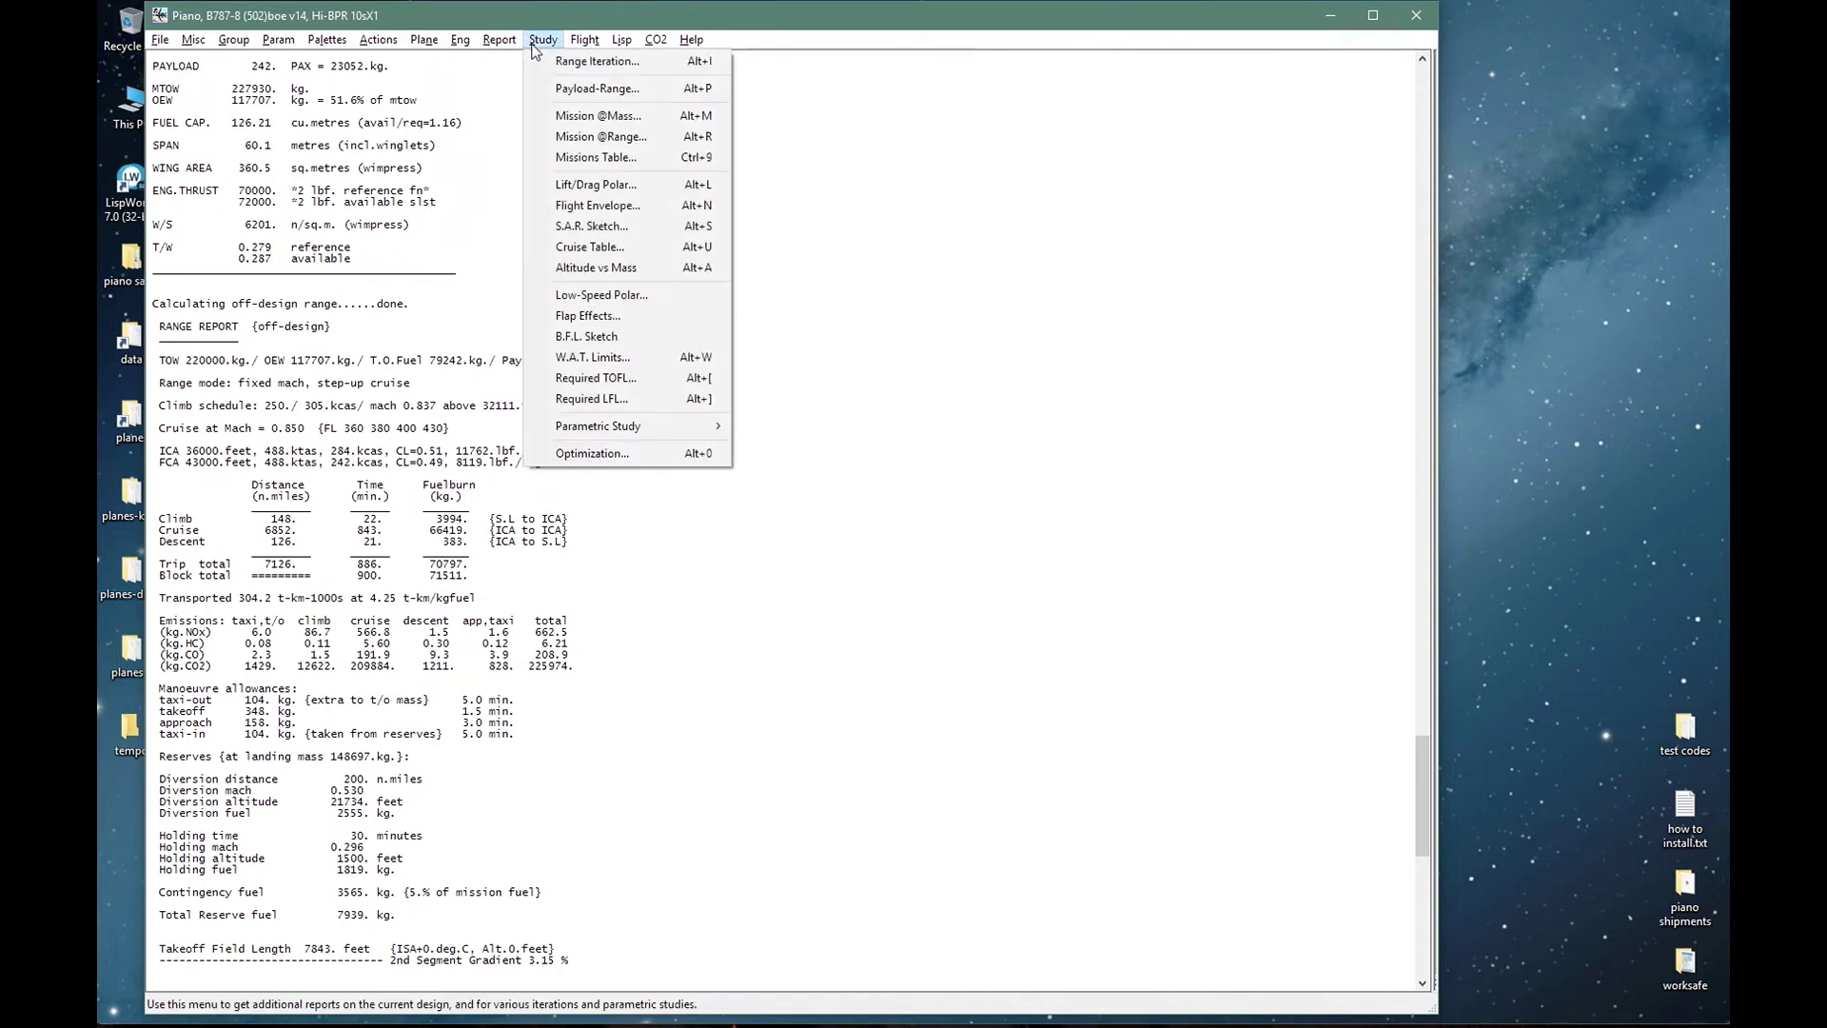
{"action": "left_click", "coordinate": [549, 136]}
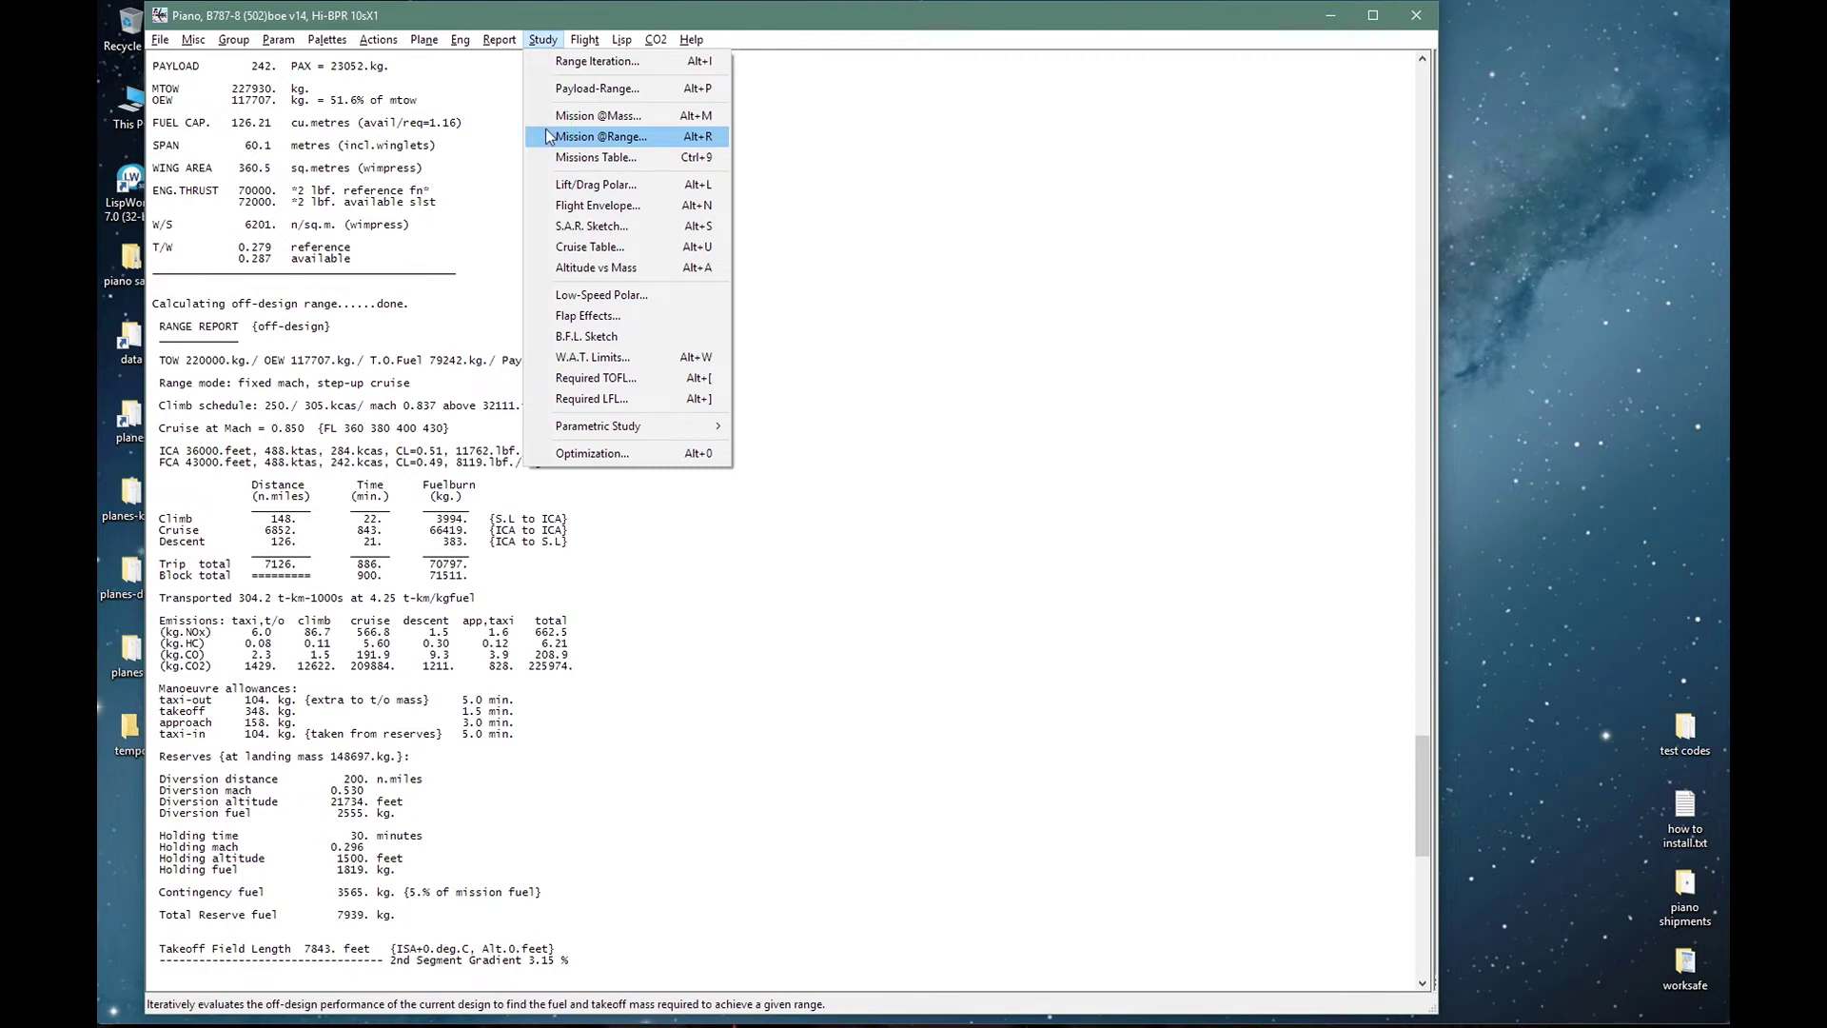
{"action": "left_click", "coordinate": [580, 137]}
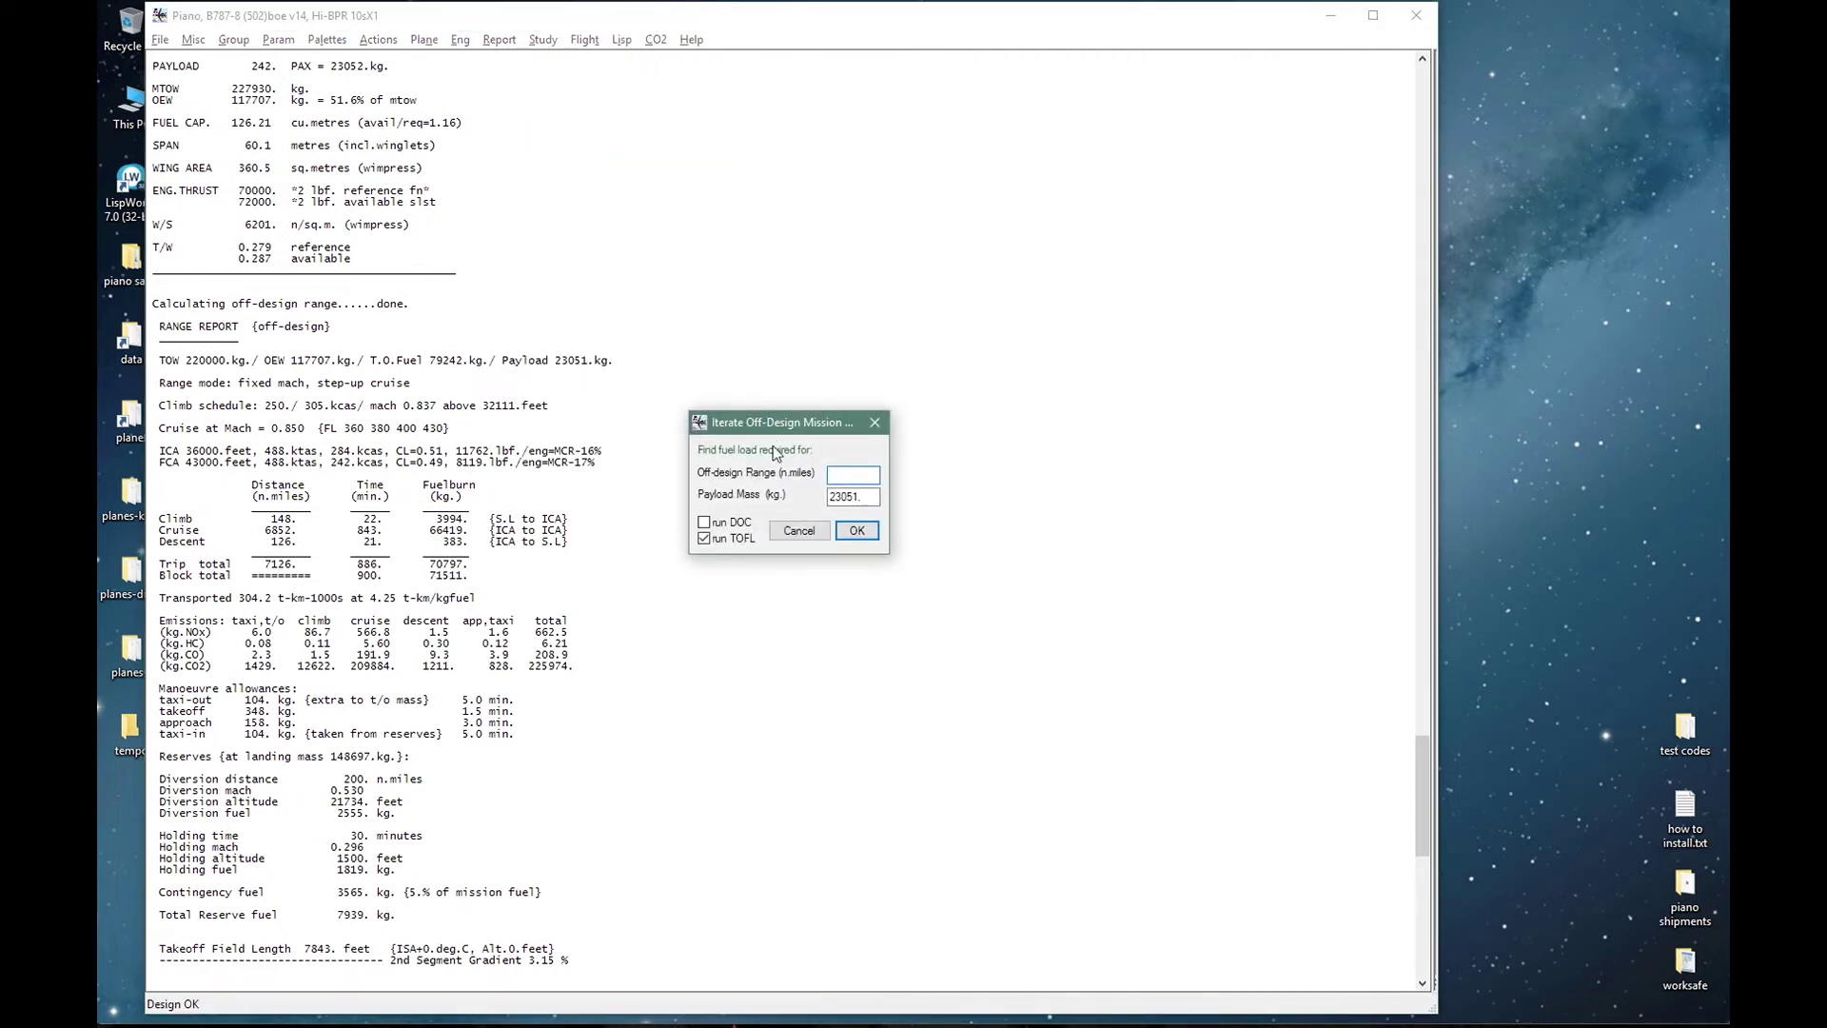
{"action": "type", "text": "3000"}
{"action": "key", "text": "Return"}
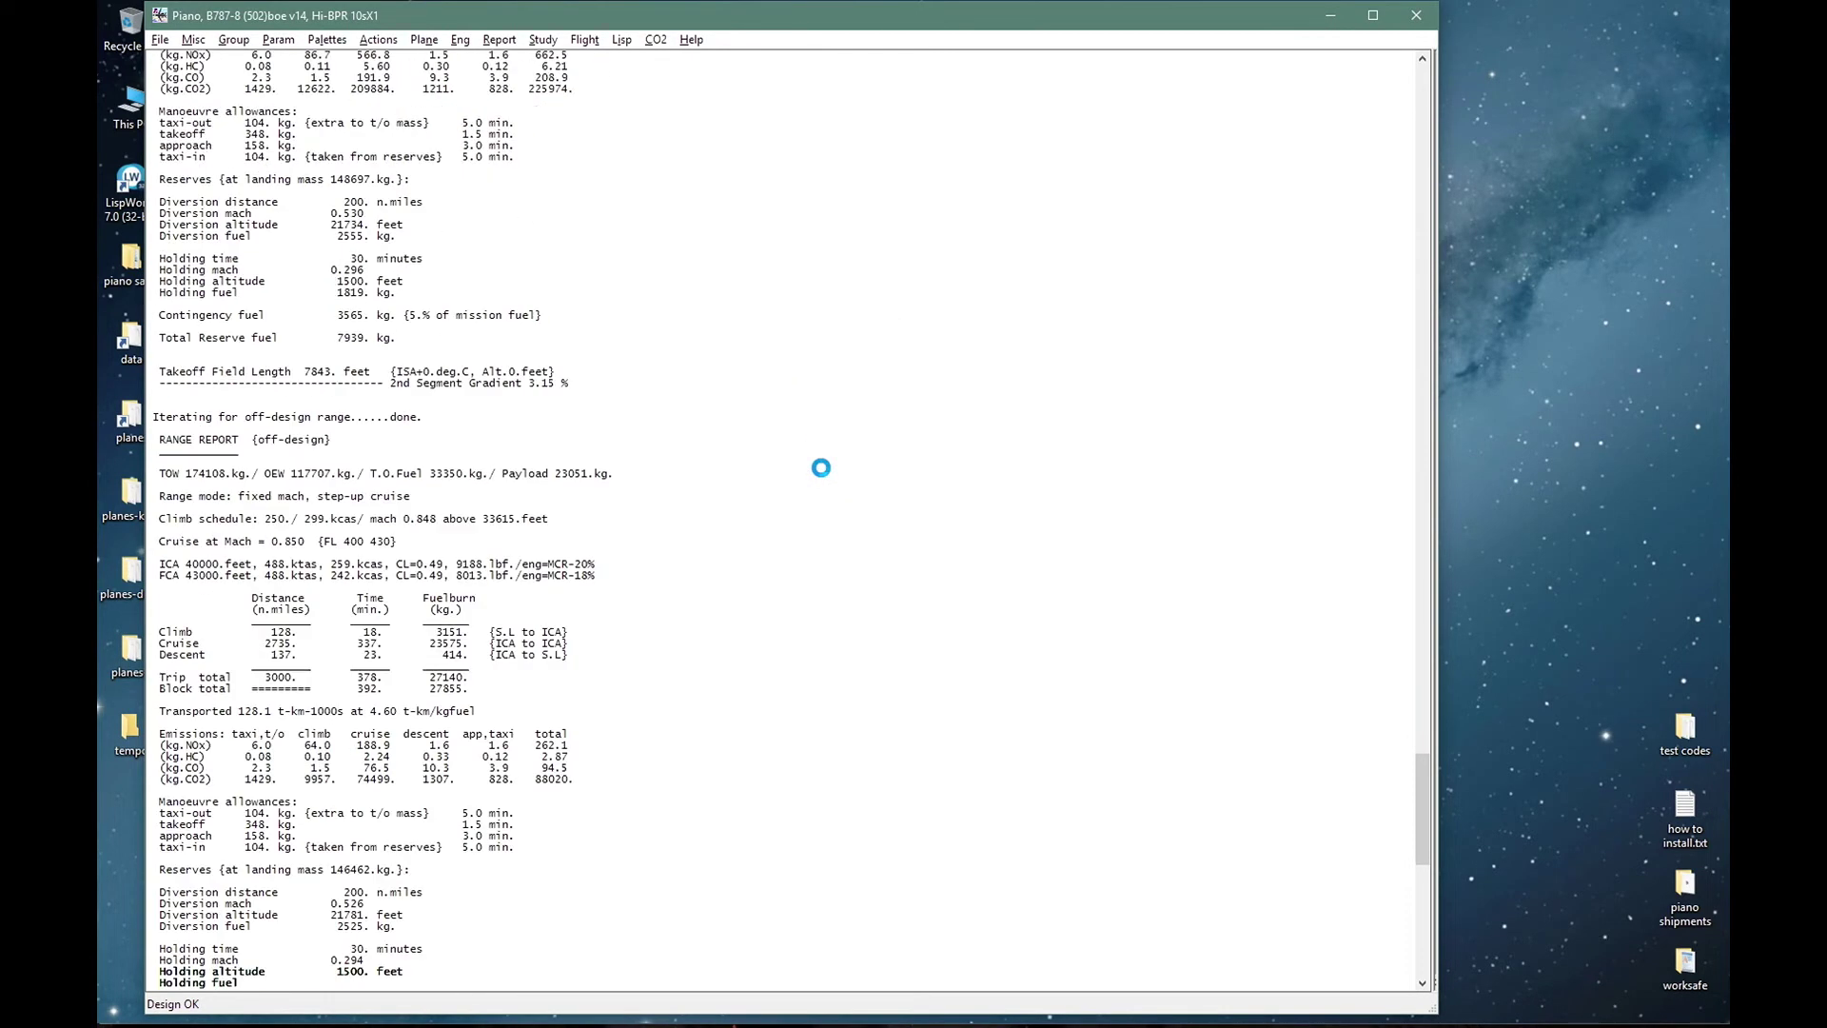
Highlight the block fuel, takeoff mass and takeoff fuel in the 3000 n.miles mission report.
{"action": "left_click_drag", "start_coordinate": [252, 564], "coordinate": [478, 576]}
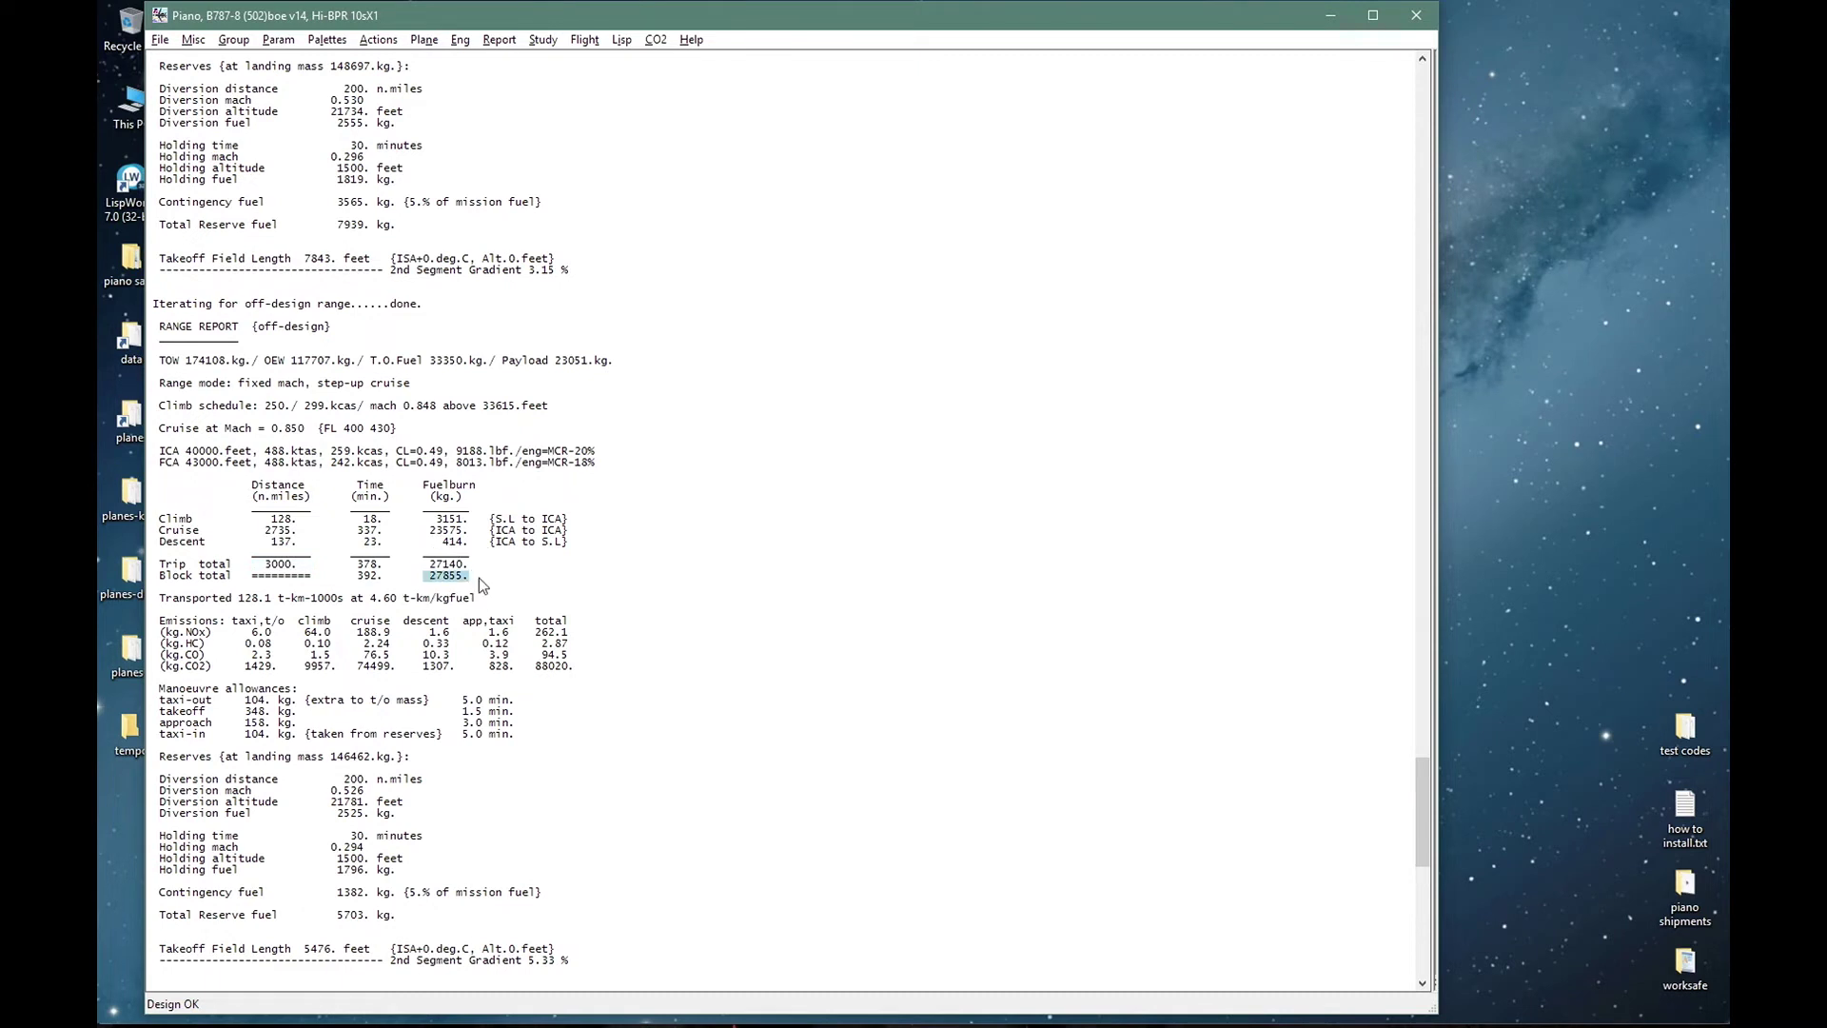
{"action": "left_click", "coordinate": [181, 361]}
{"action": "left_click_drag", "start_coordinate": [181, 362], "coordinate": [253, 367]}
{"action": "left_click", "coordinate": [424, 361]}
{"action": "left_click_drag", "start_coordinate": [423, 361], "coordinate": [479, 361]}
{"action": "left_click", "coordinate": [568, 847]}
Plot the payload-range diagram with numbers of pax shown, closing the chart after viewing it.
{"action": "key", "text": "ctrl+p"}
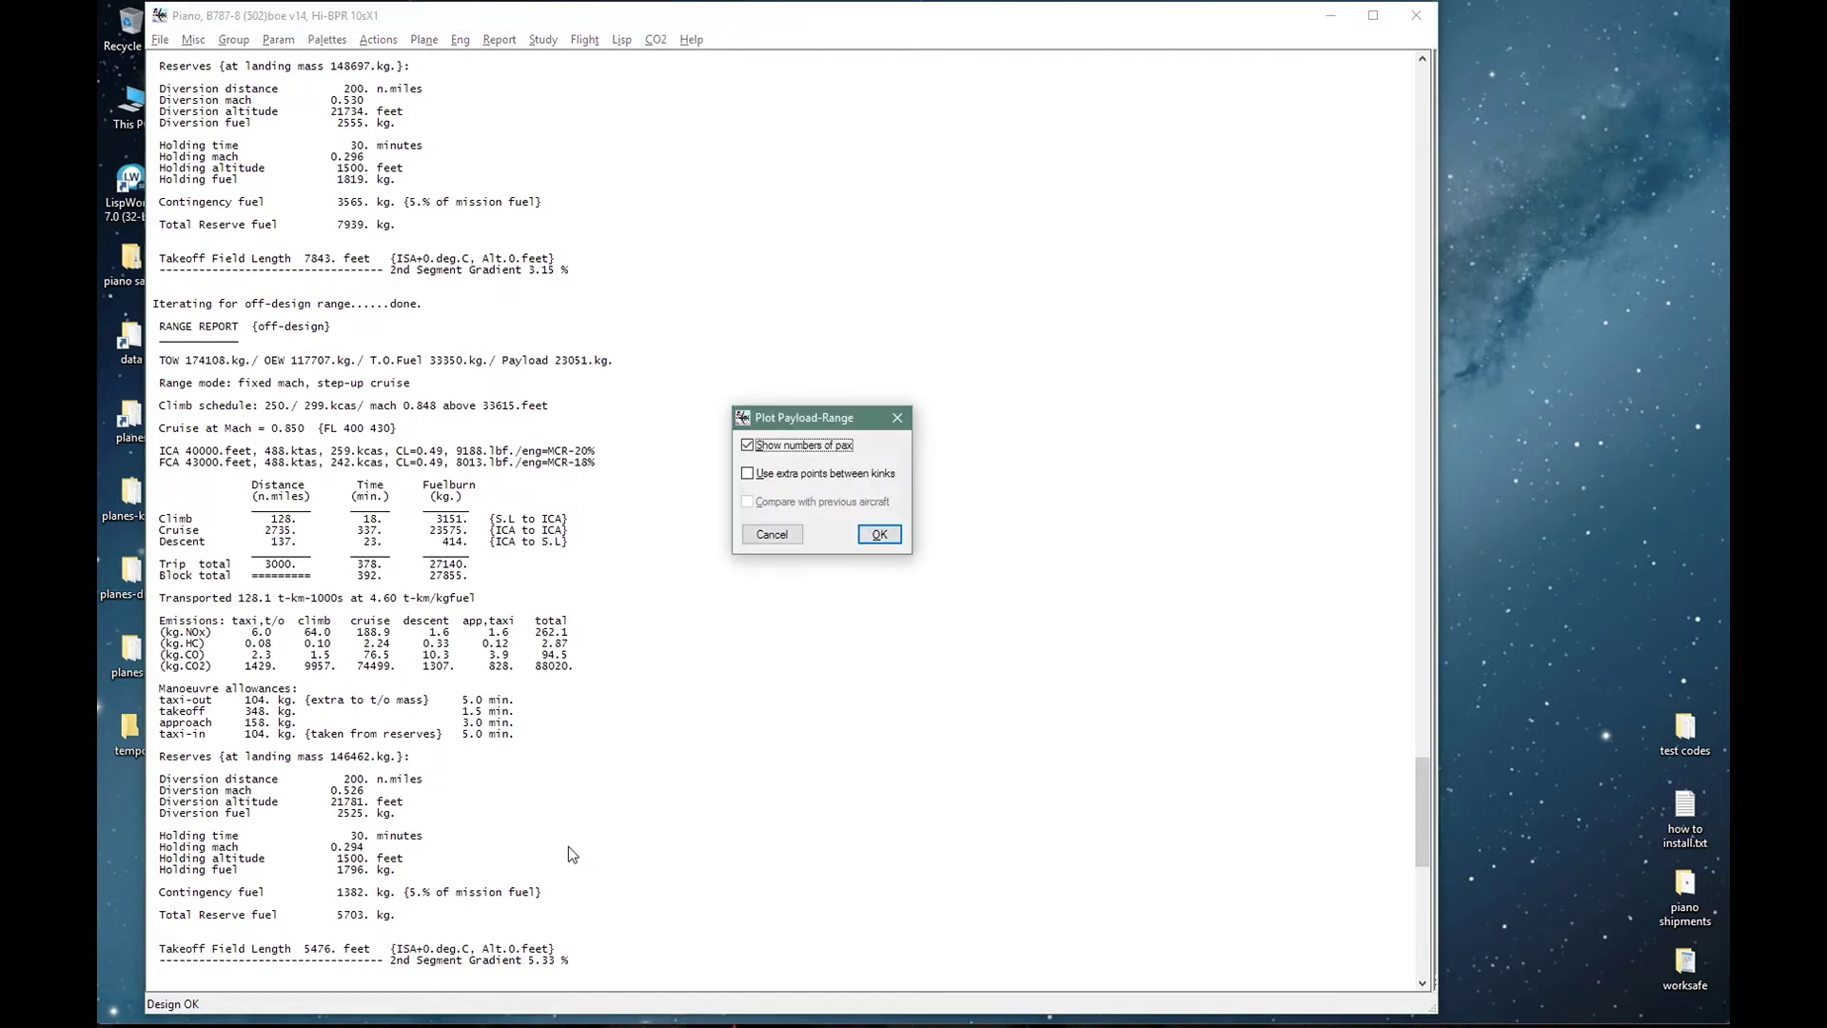
{"action": "left_click", "coordinate": [873, 533]}
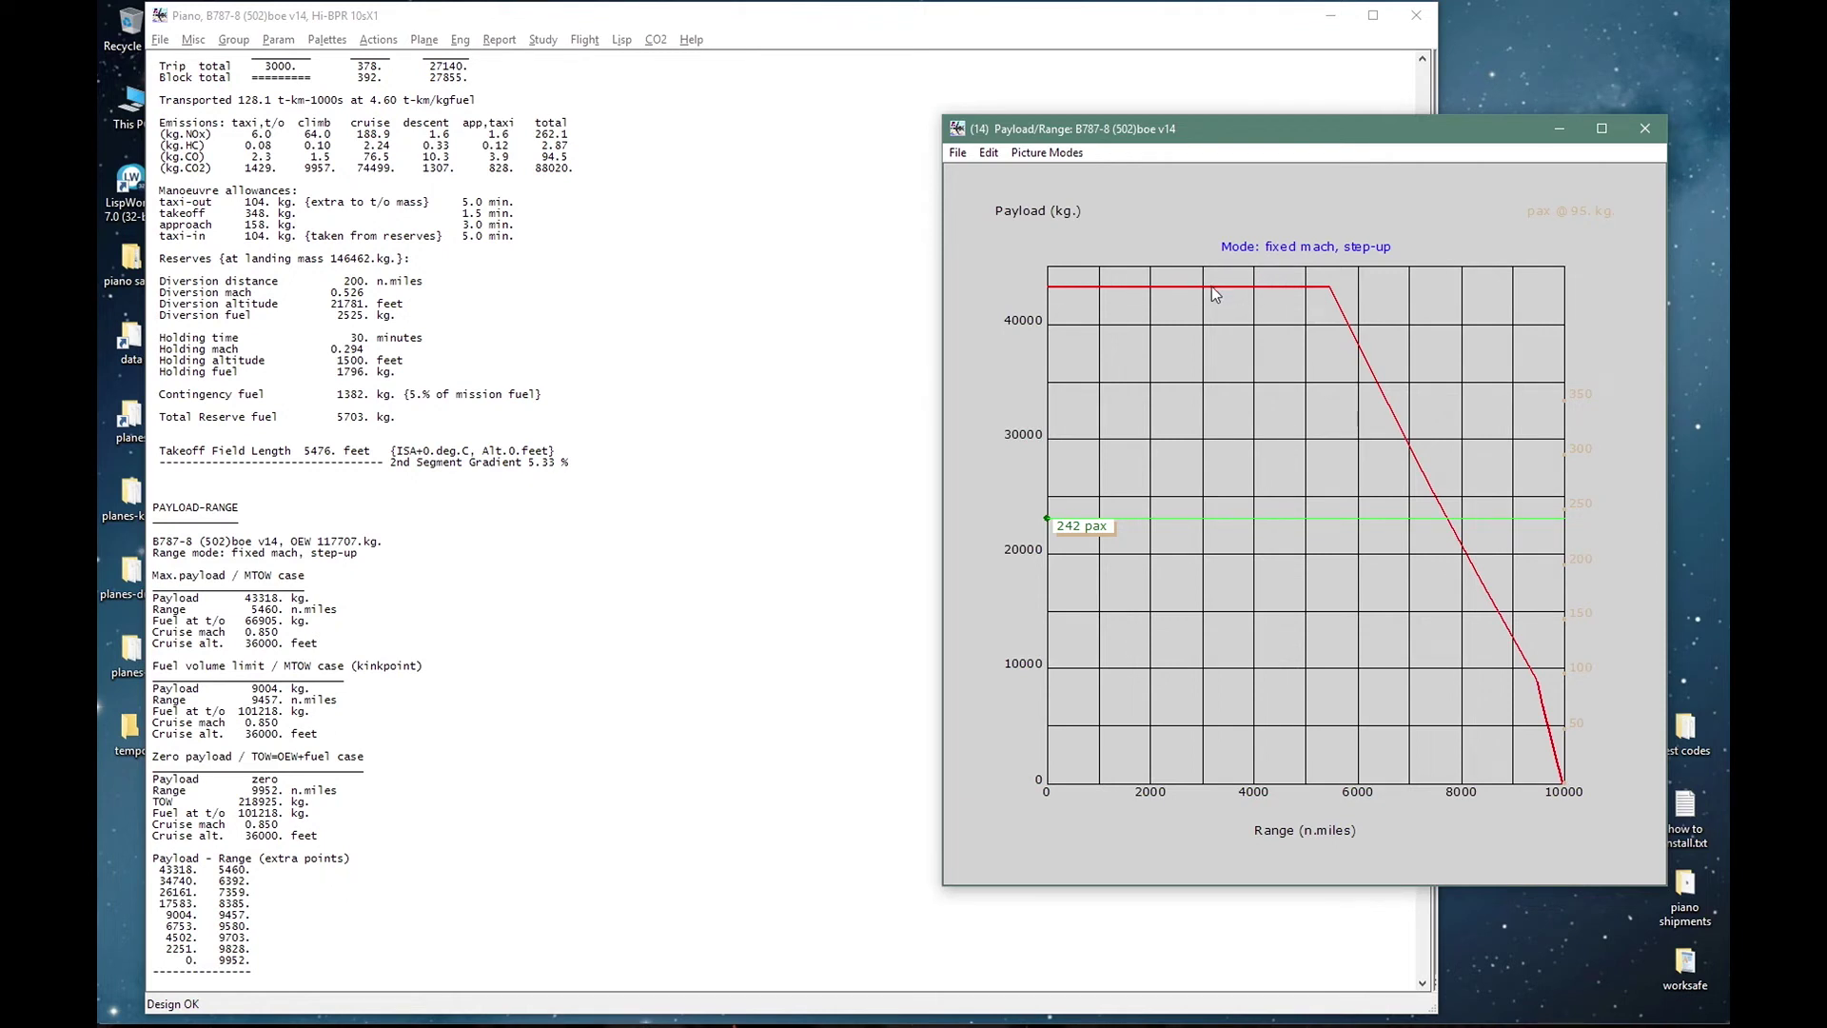
{"action": "left_click", "coordinate": [1195, 337]}
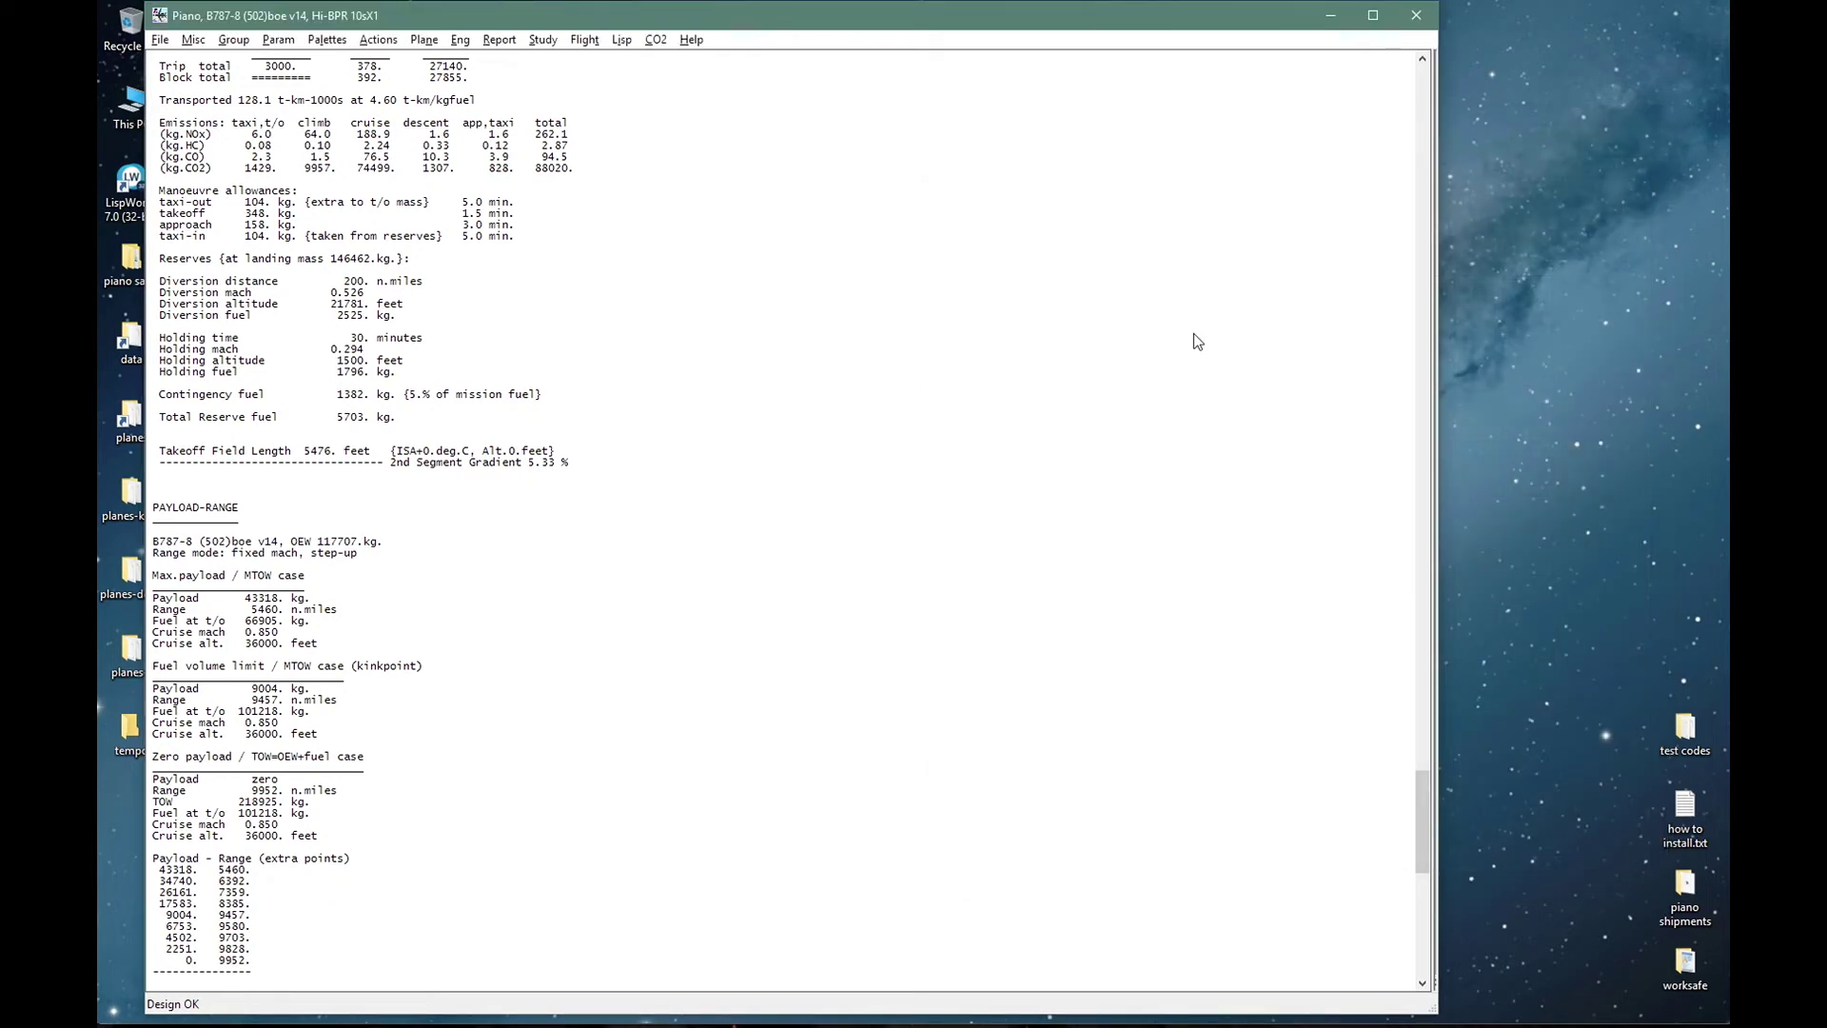
Review the takeoff and landing performance reports, including the field lengths, speeds and climb gradients.
{"action": "scroll", "coordinate": [1193, 335], "scroll_direction": "down", "scroll_amount": 12}
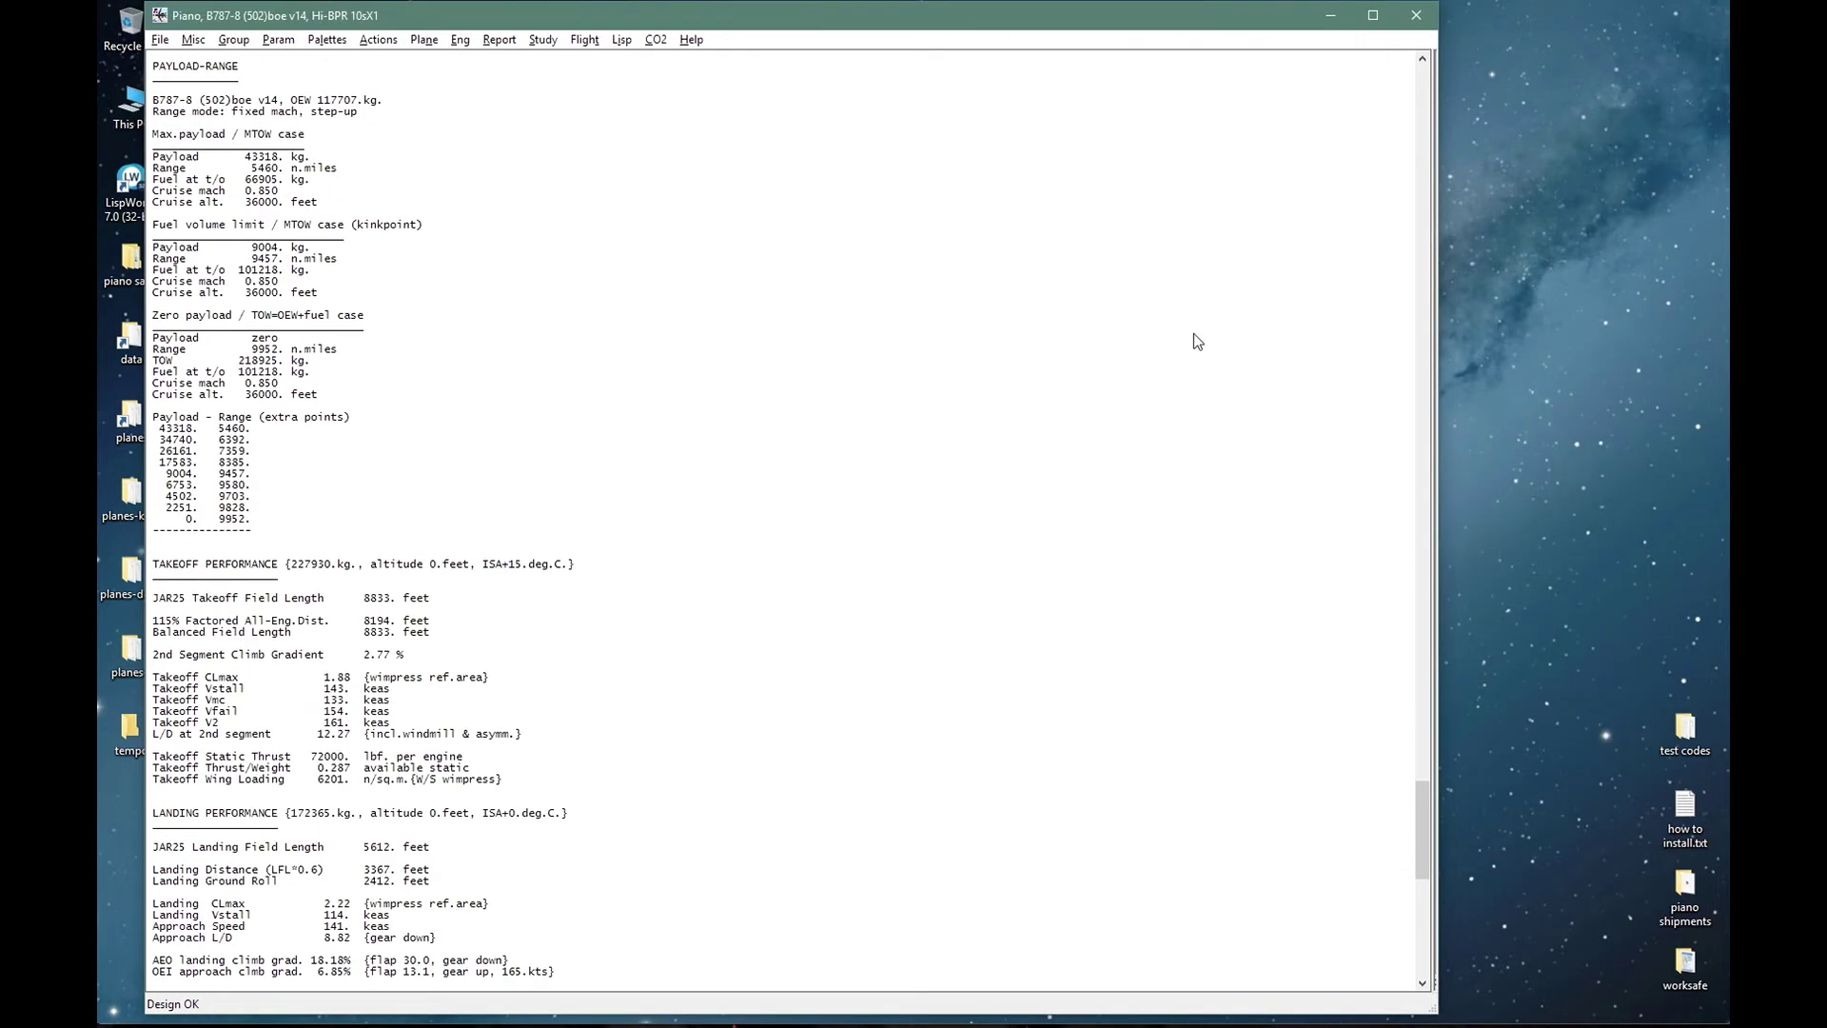
{"action": "scroll", "coordinate": [946, 535], "scroll_direction": "down", "scroll_amount": 2}
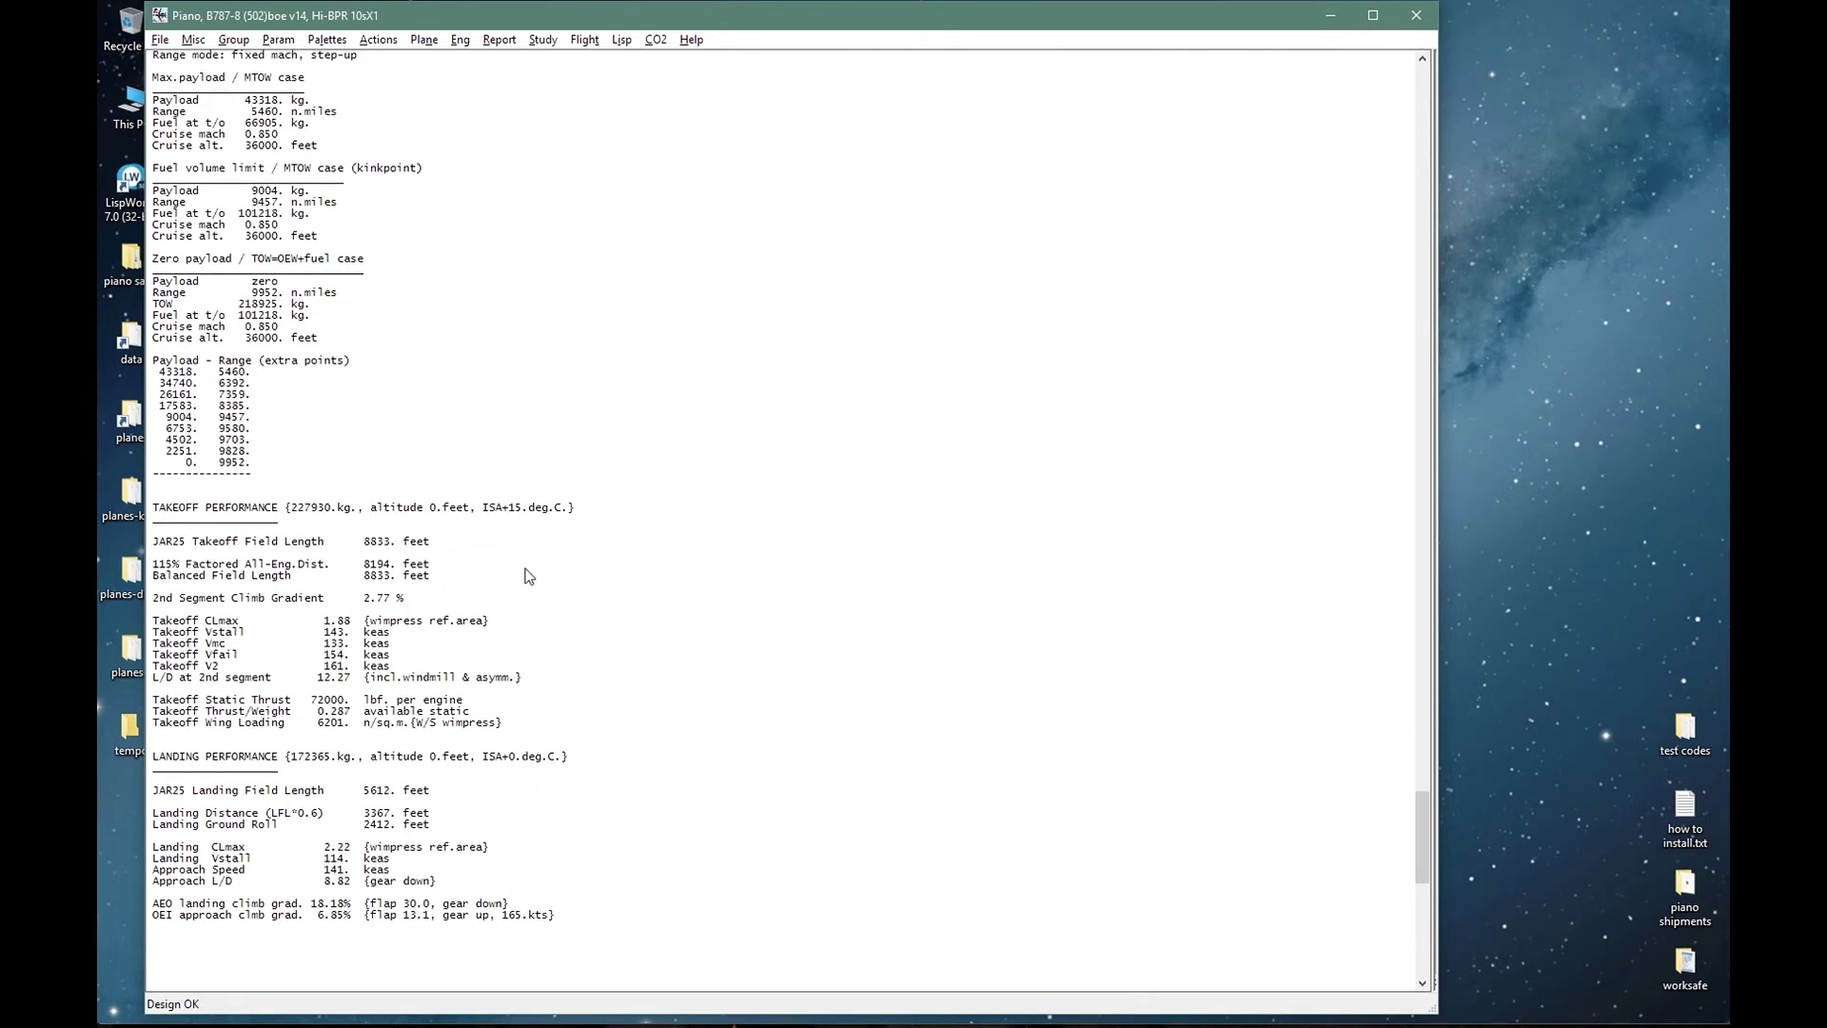
Highlight the second segment climb gradient, landing field length and approach speed in the field performance reports.
{"action": "left_click", "coordinate": [352, 540]}
{"action": "left_click", "coordinate": [355, 598]}
{"action": "left_click_drag", "start_coordinate": [355, 598], "coordinate": [419, 601]}
{"action": "left_click", "coordinate": [519, 670]}
{"action": "left_click_drag", "start_coordinate": [359, 790], "coordinate": [431, 793]}
{"action": "left_click", "coordinate": [310, 871]}
{"action": "left_click_drag", "start_coordinate": [311, 872], "coordinate": [360, 875]}
{"action": "left_click", "coordinate": [487, 945]}
Plot the required takeoff field length against takeoff mass for several altitudes, closing the chart after viewing it.
{"action": "left_click", "coordinate": [542, 39]}
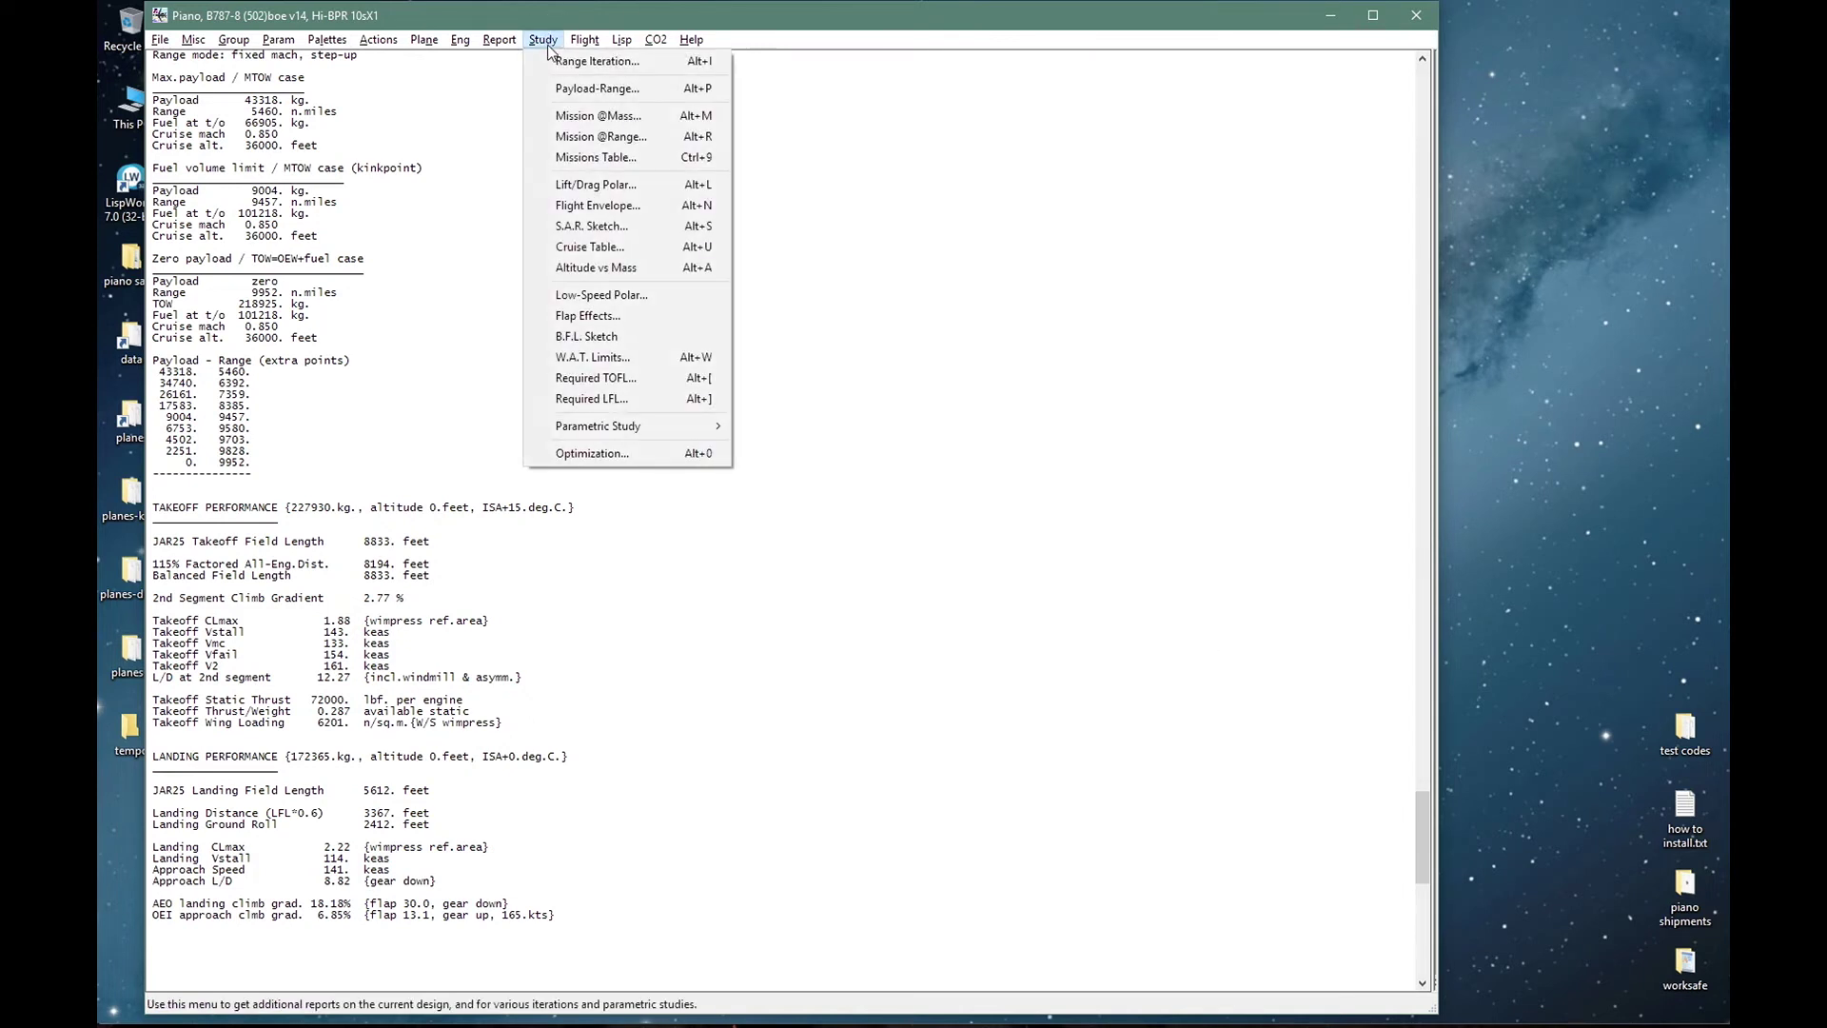
{"action": "left_click", "coordinate": [567, 376]}
{"action": "left_click", "coordinate": [910, 532]}
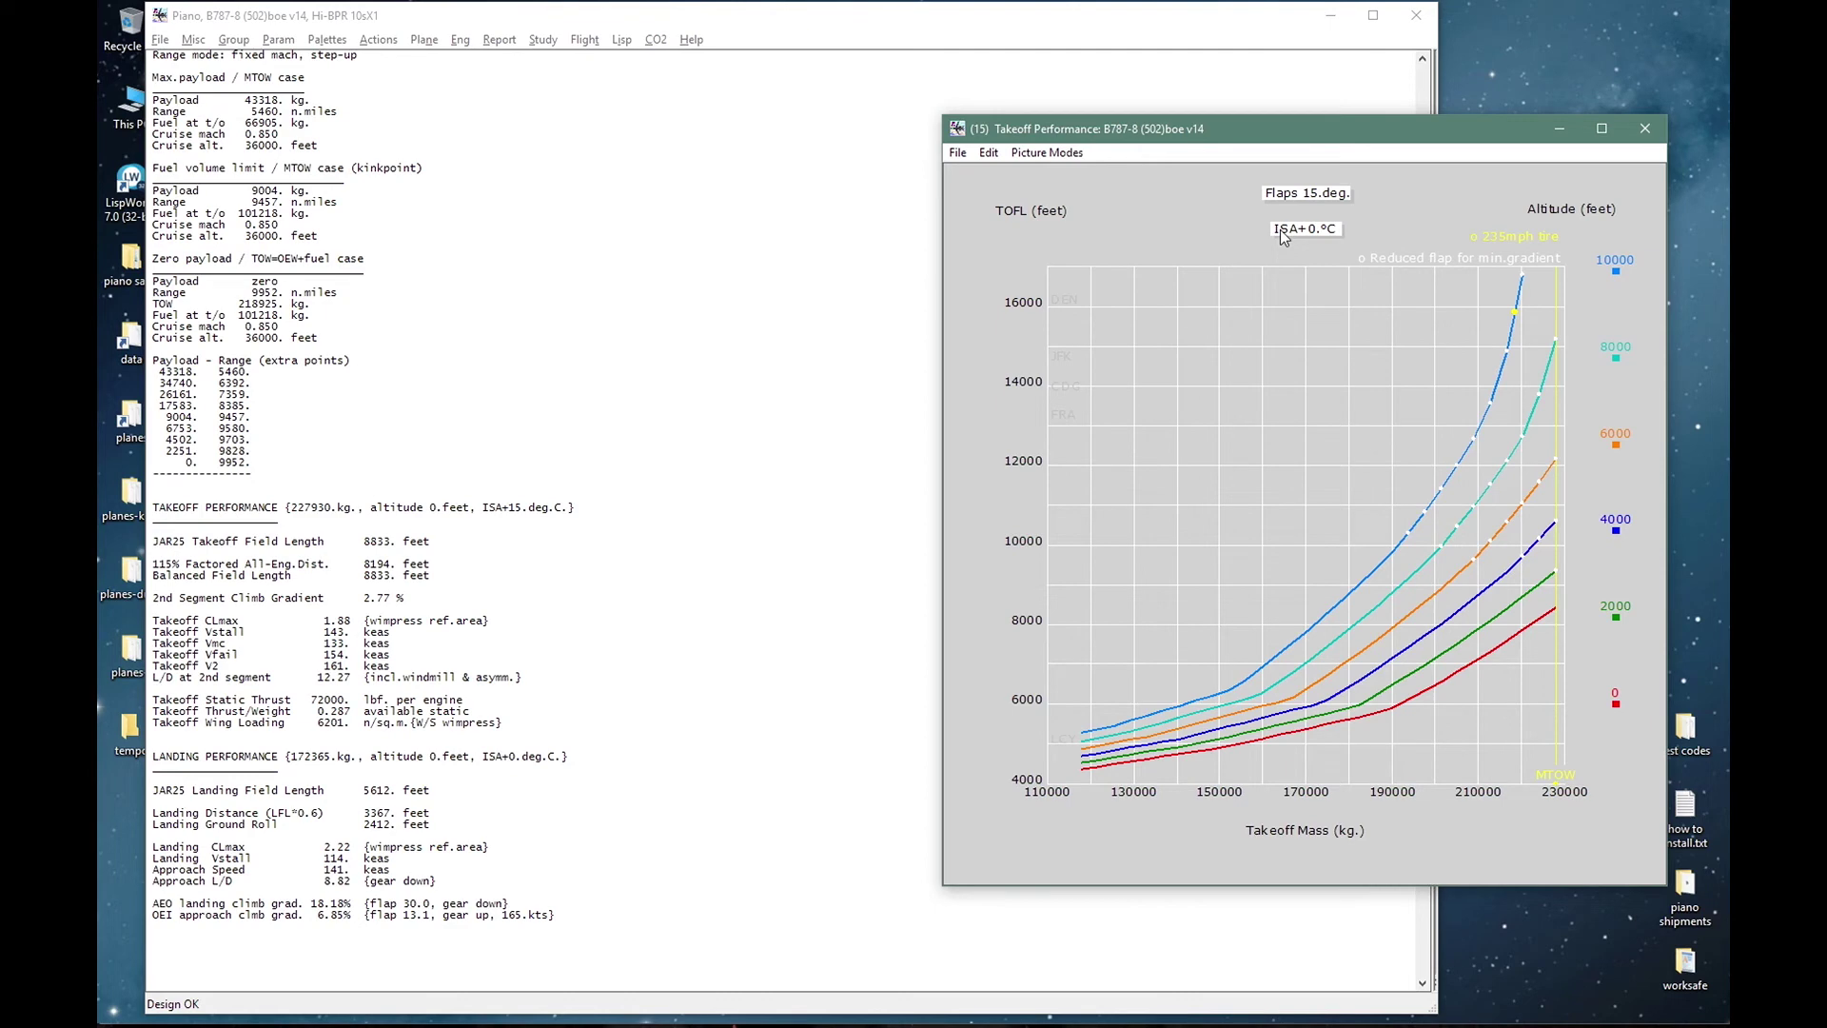
{"action": "key", "text": "ctrl+w"}
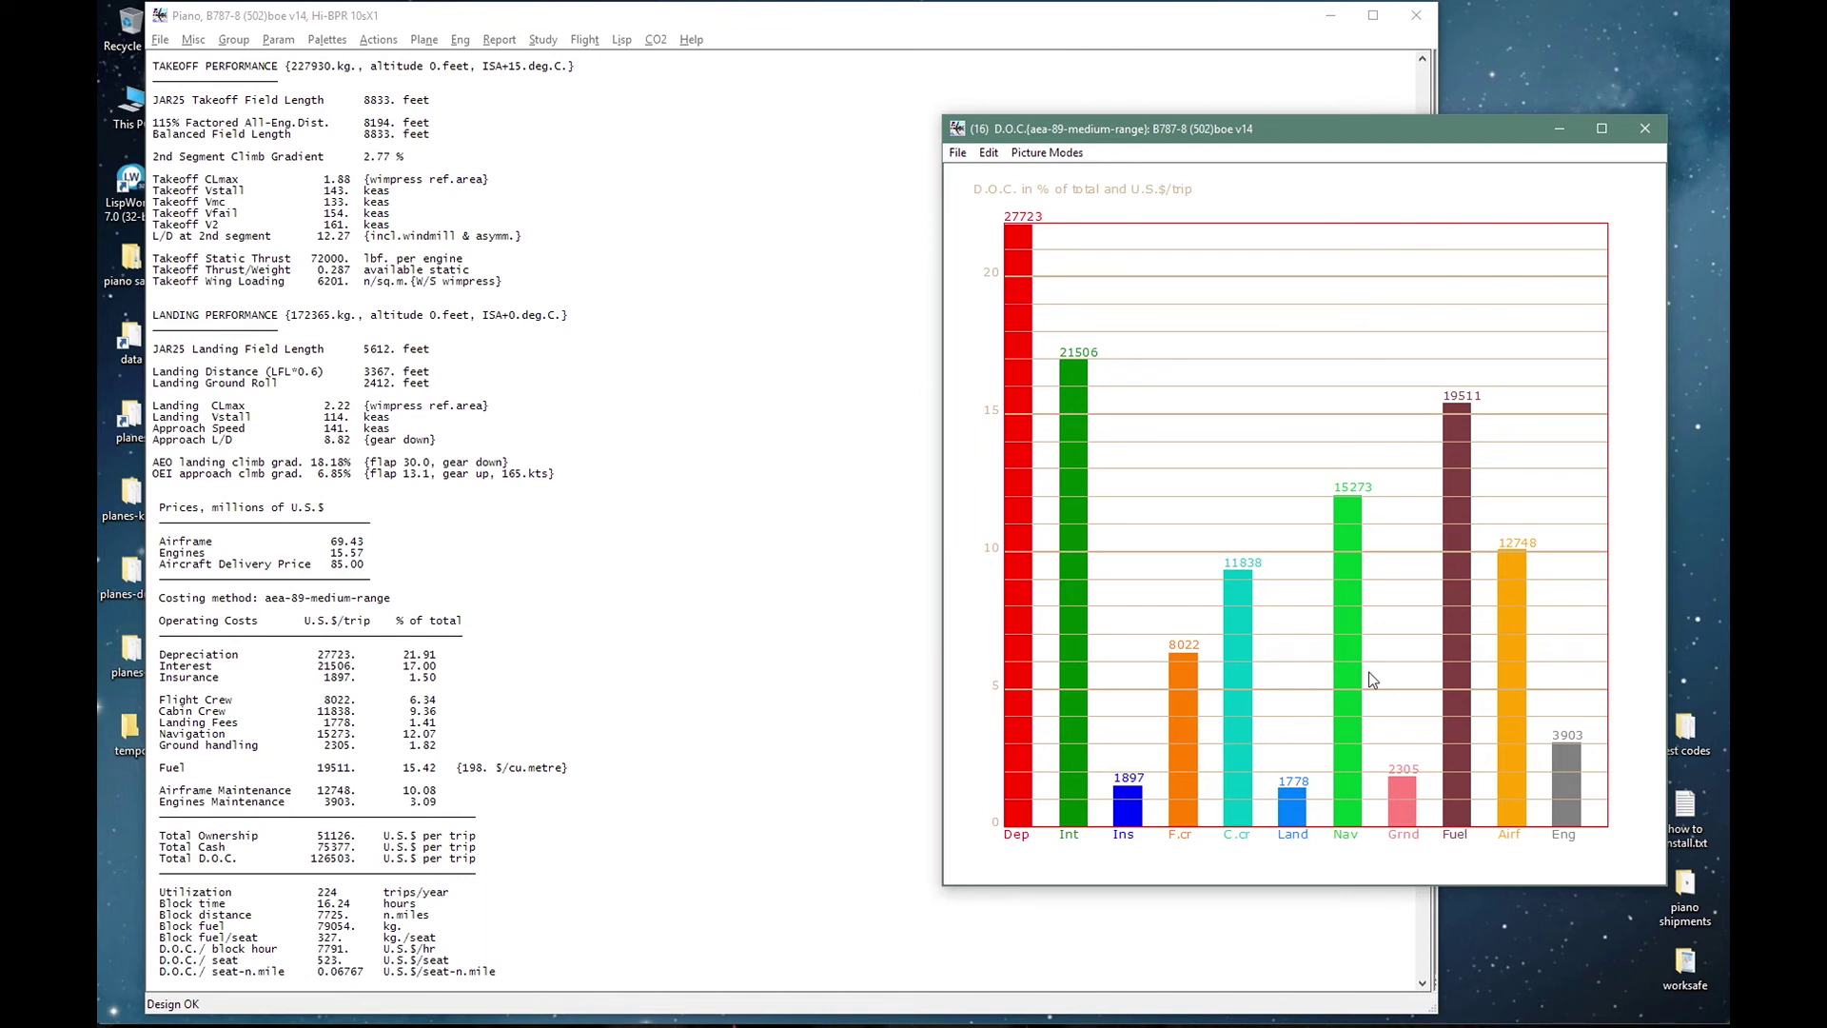
Close the D.O.C. chart, load the values file "DOC 2012 (Cash Only)" and recalculate the operating costs.
{"action": "key", "text": "alt+F4"}
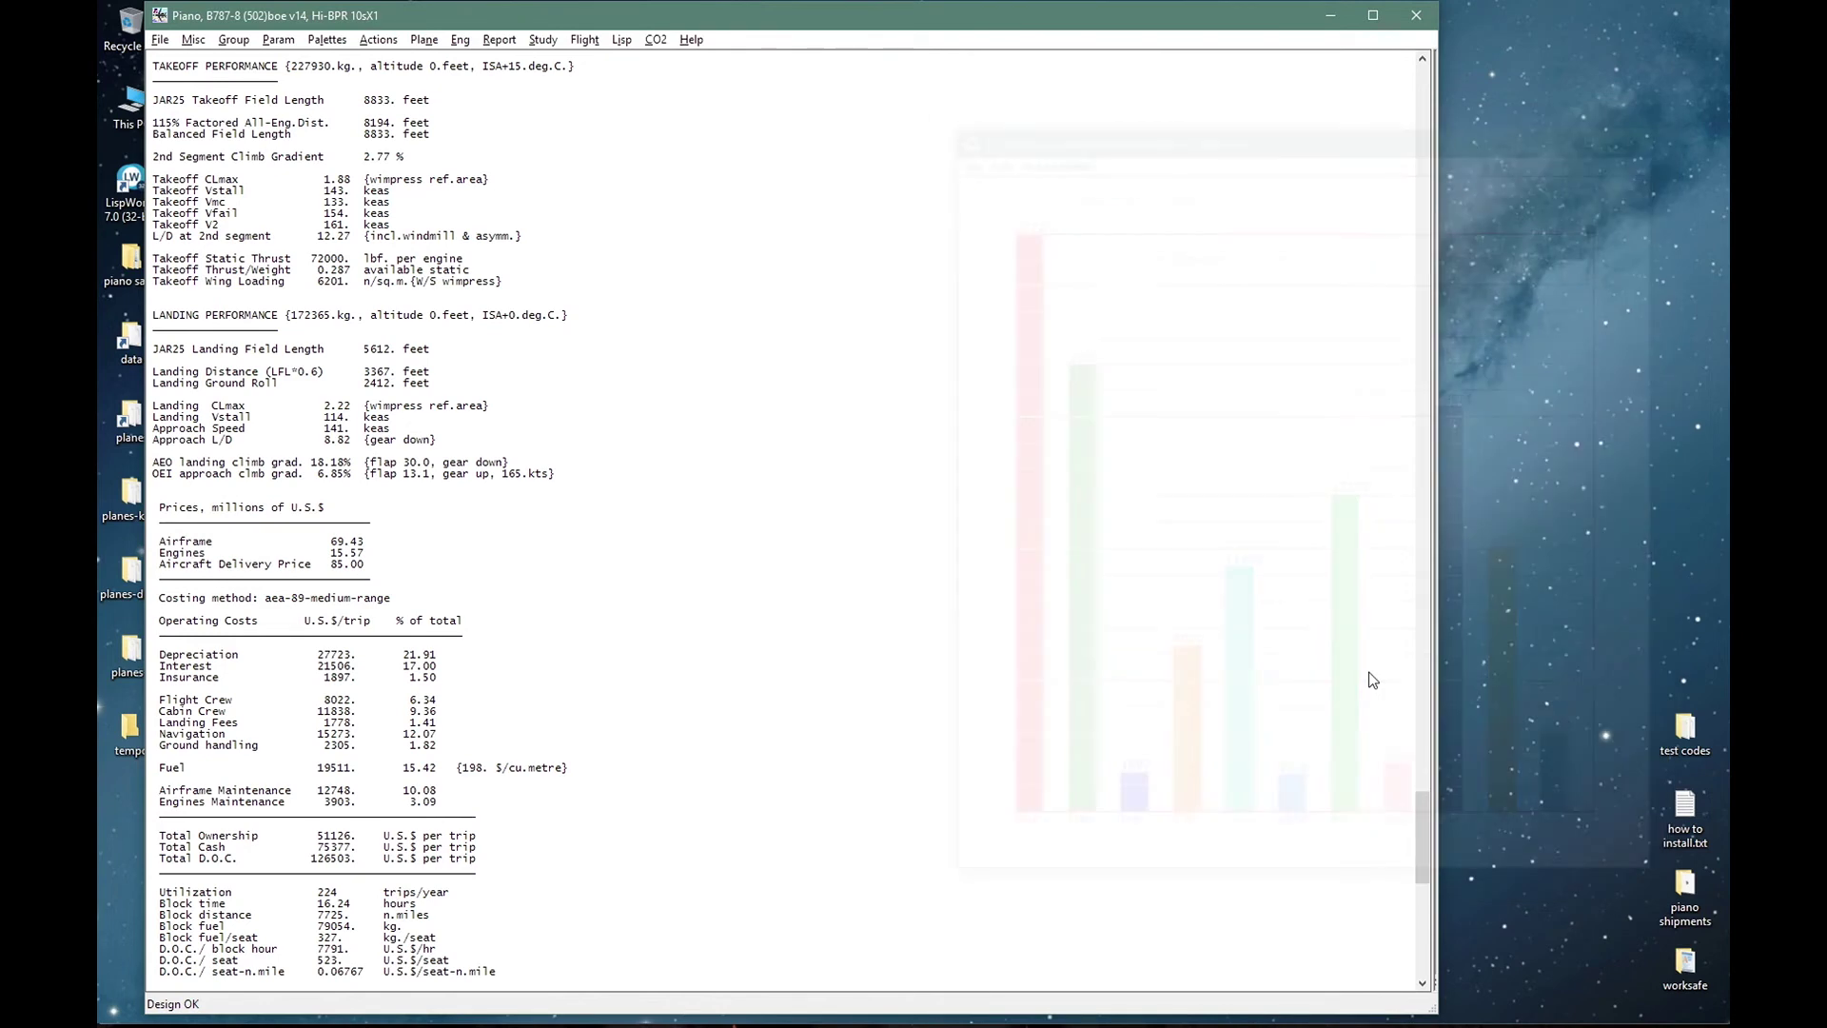
{"action": "key", "text": "alt+a"}
{"action": "key", "text": "l"}
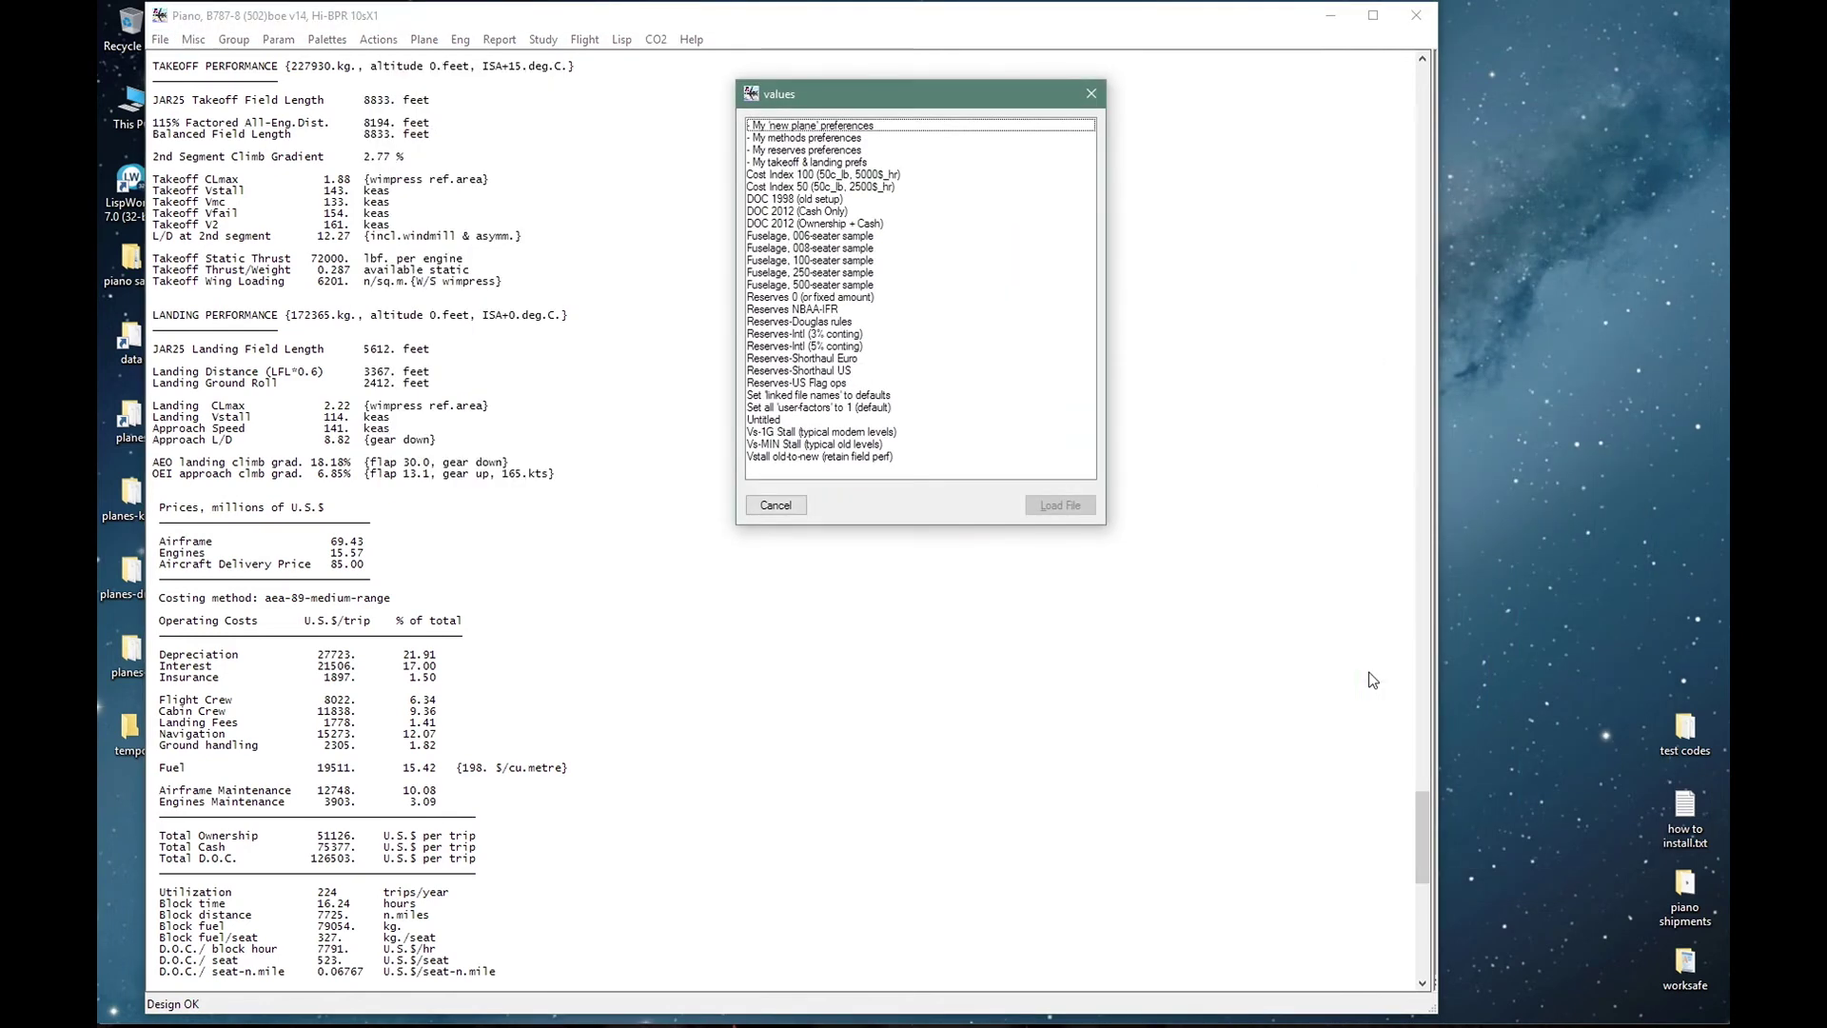
{"action": "left_click", "coordinate": [814, 213]}
{"action": "left_click", "coordinate": [1060, 507]}
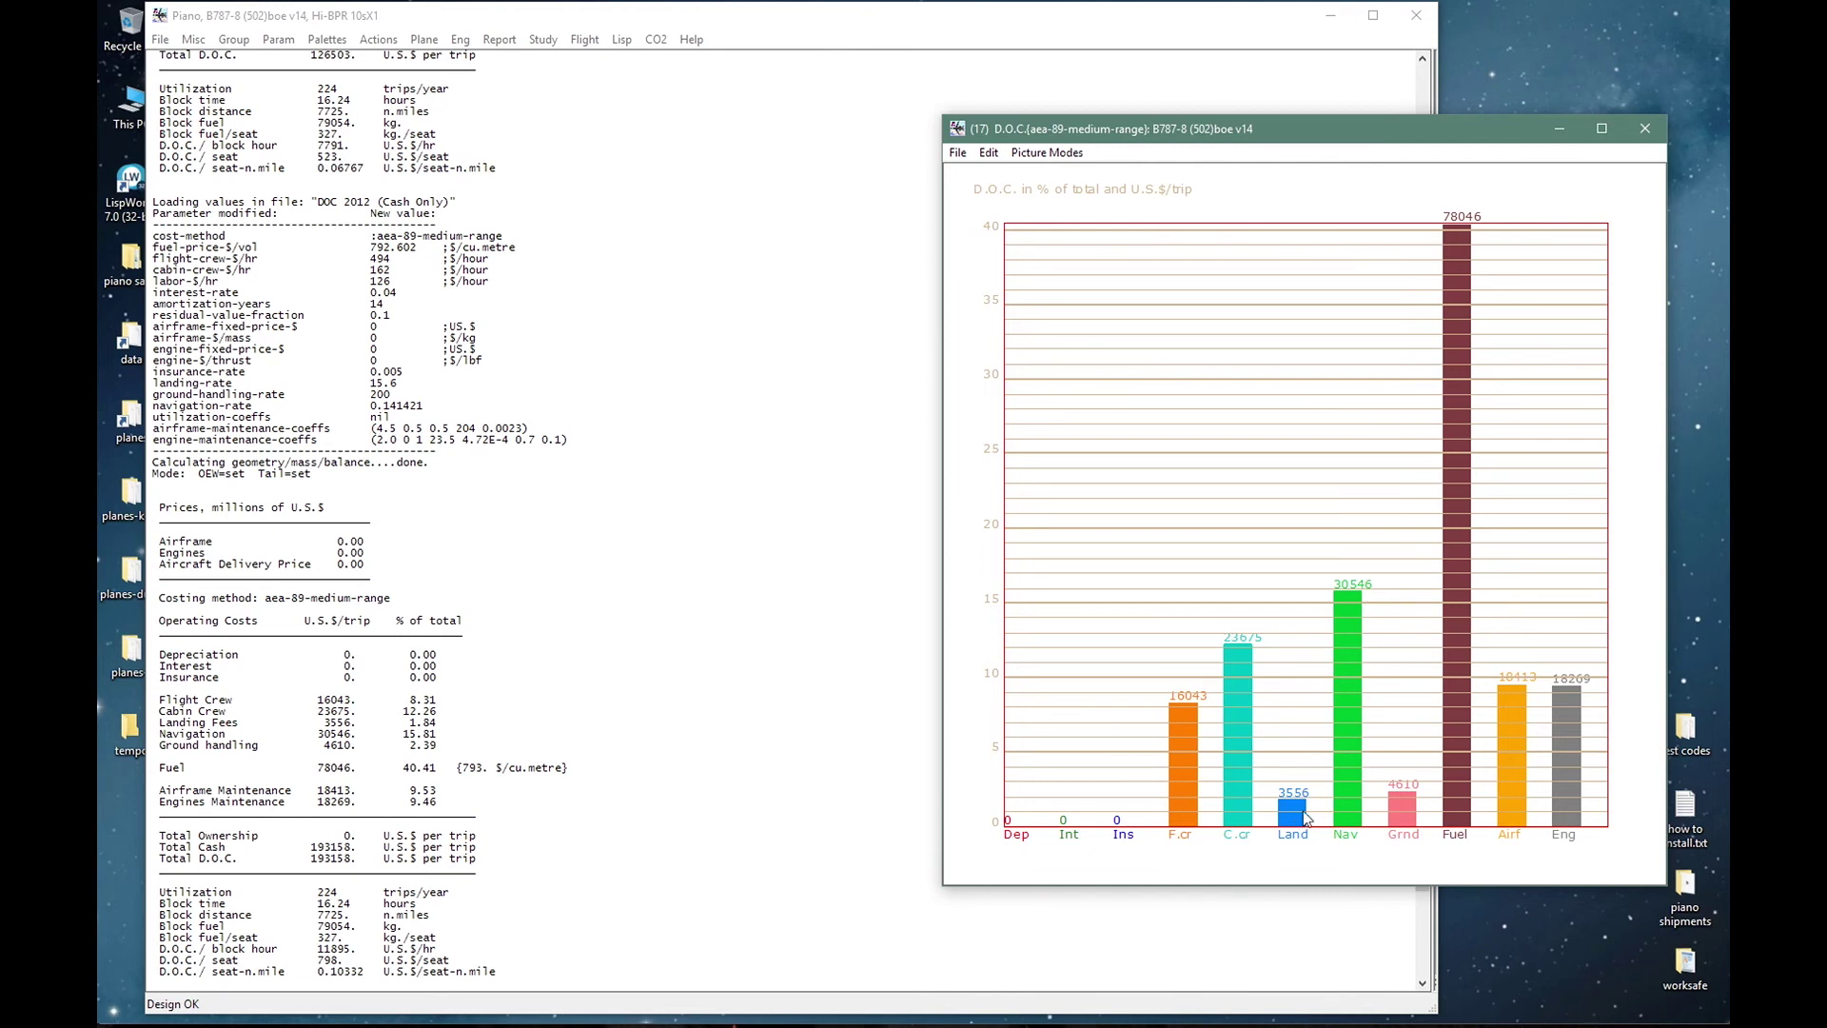
Close the cash-only cost chart and highlight the total trip distance in a new design range report.
{"action": "left_click", "coordinate": [1294, 782]}
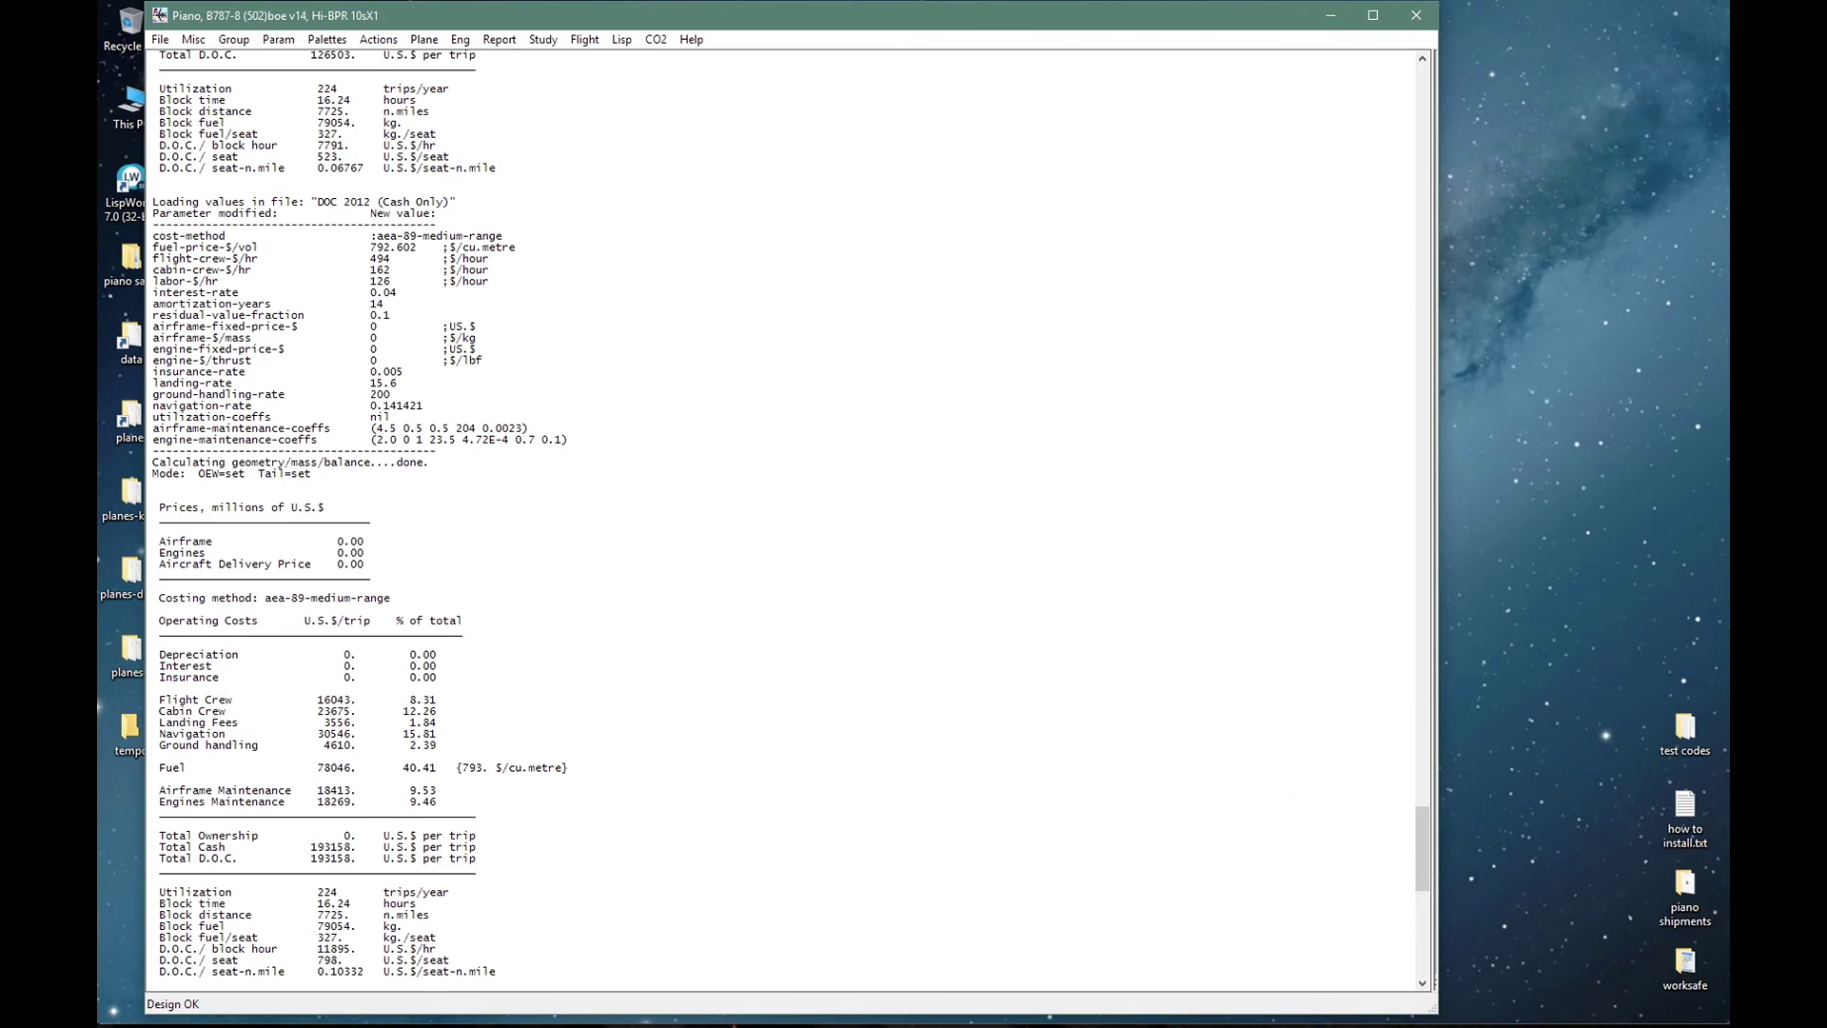
{"action": "left_click", "coordinate": [1068, 631]}
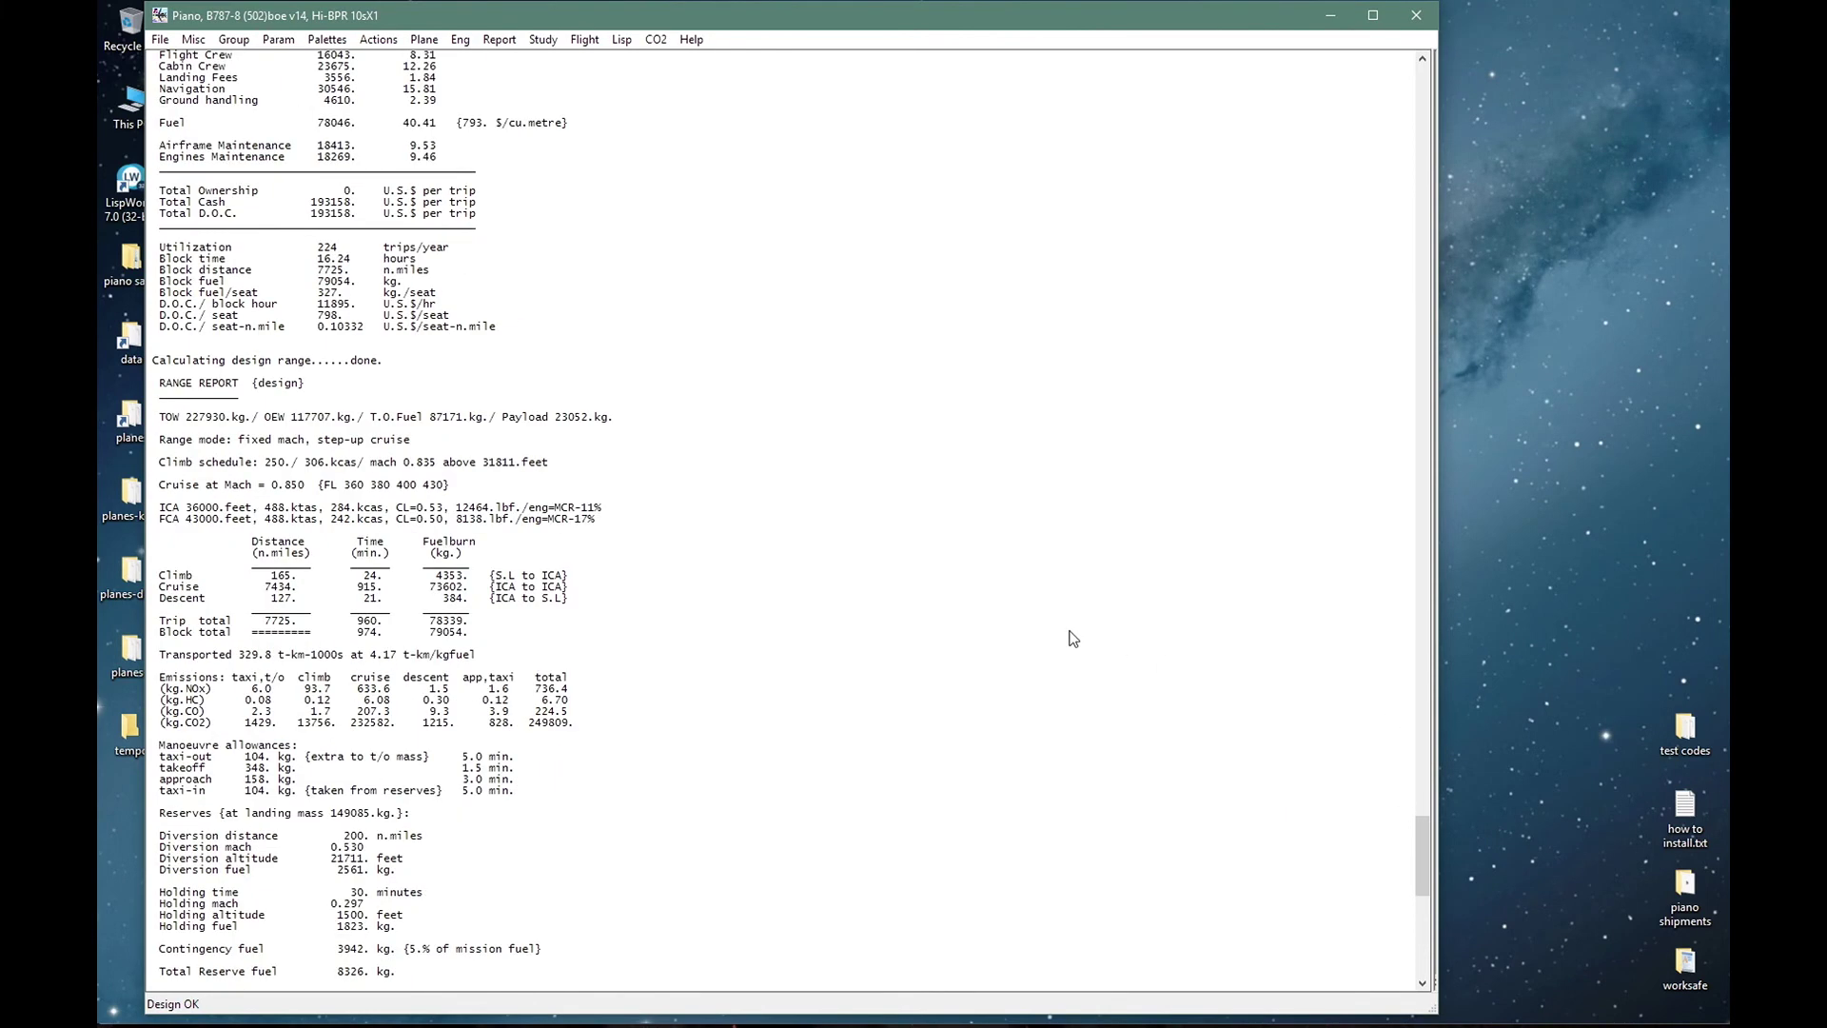
{"action": "left_click_drag", "start_coordinate": [252, 621], "coordinate": [297, 625]}
{"action": "key", "text": "ctrl+m"}
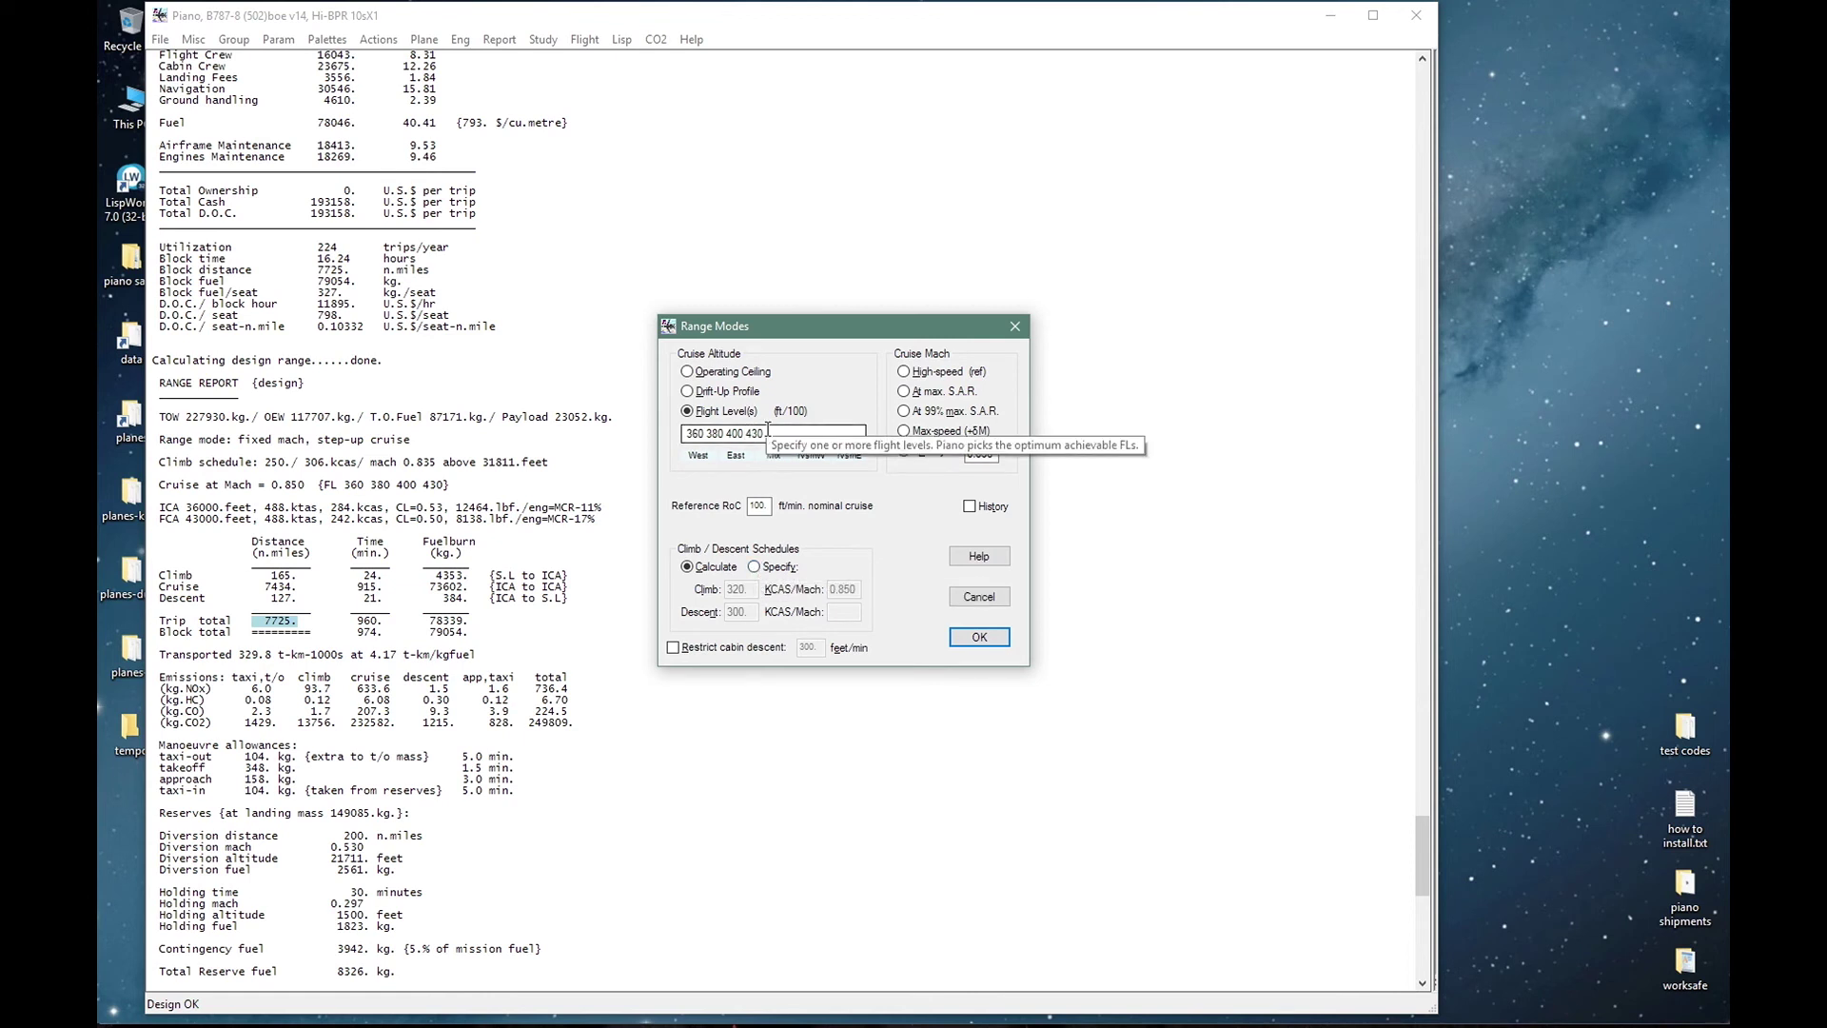
{"action": "left_click_drag", "start_coordinate": [768, 432], "coordinate": [614, 449]}
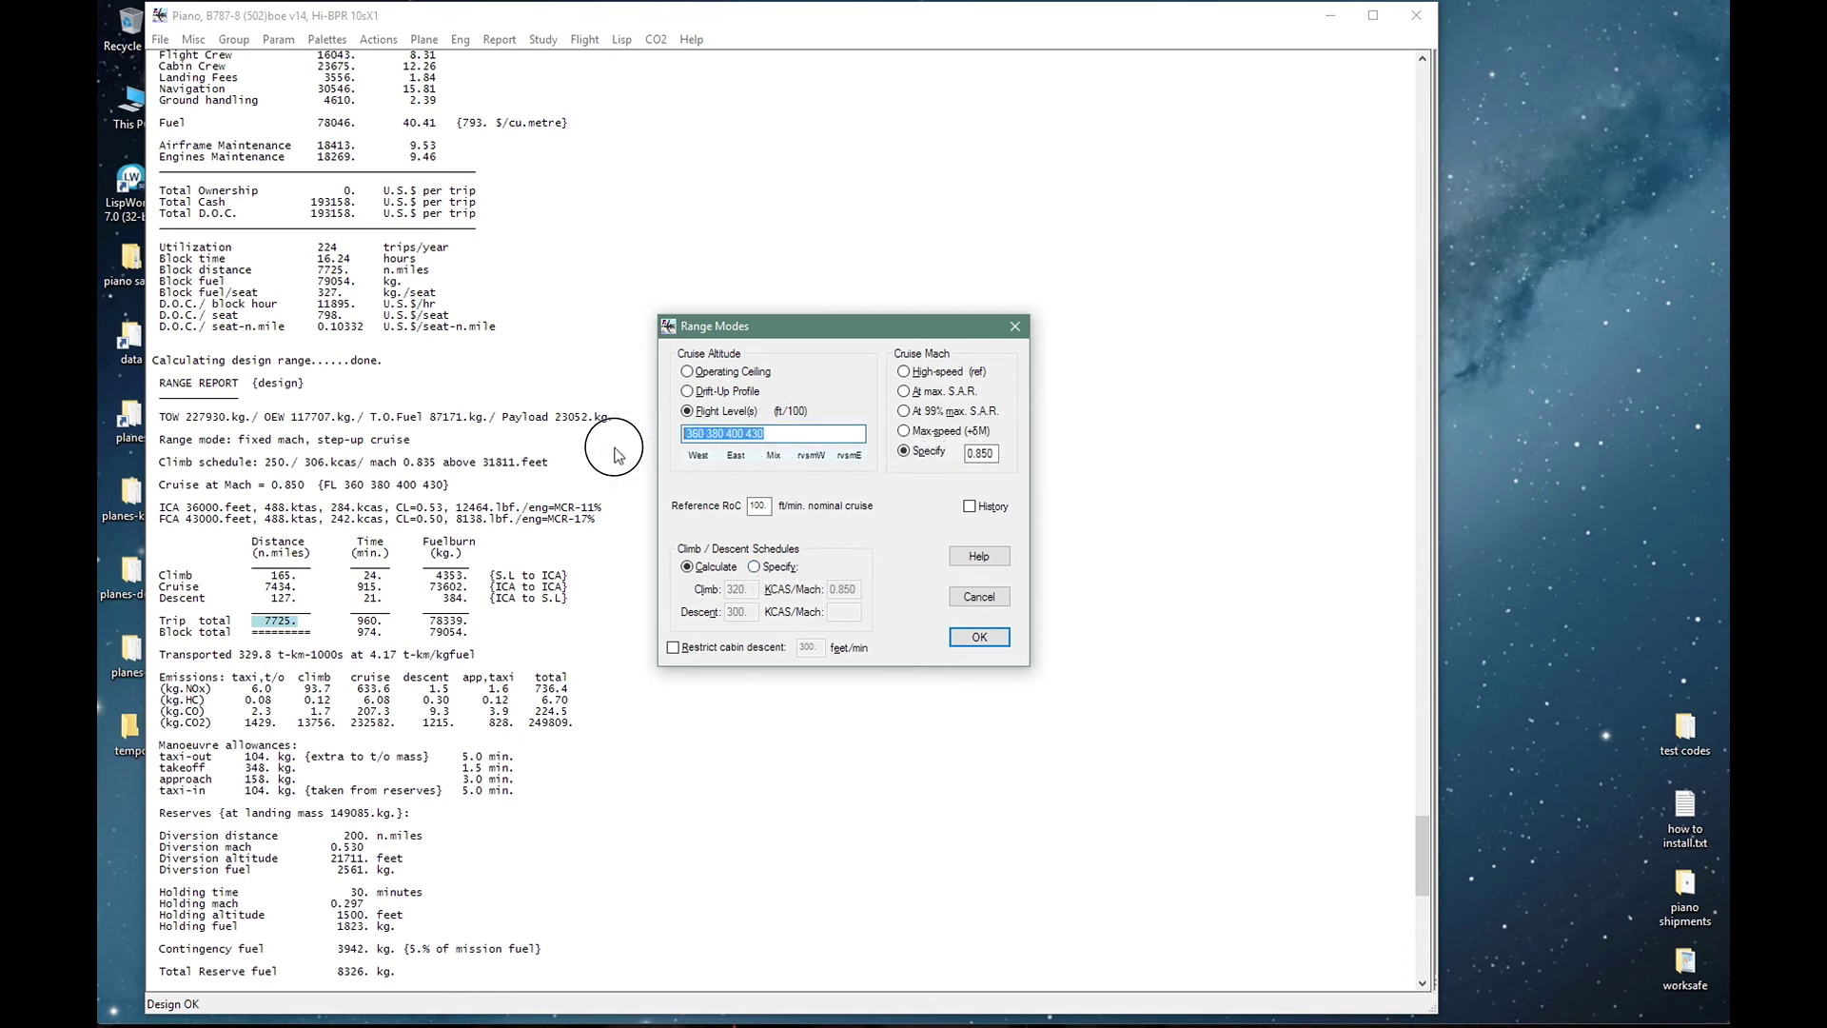
{"action": "left_click", "coordinate": [811, 456]}
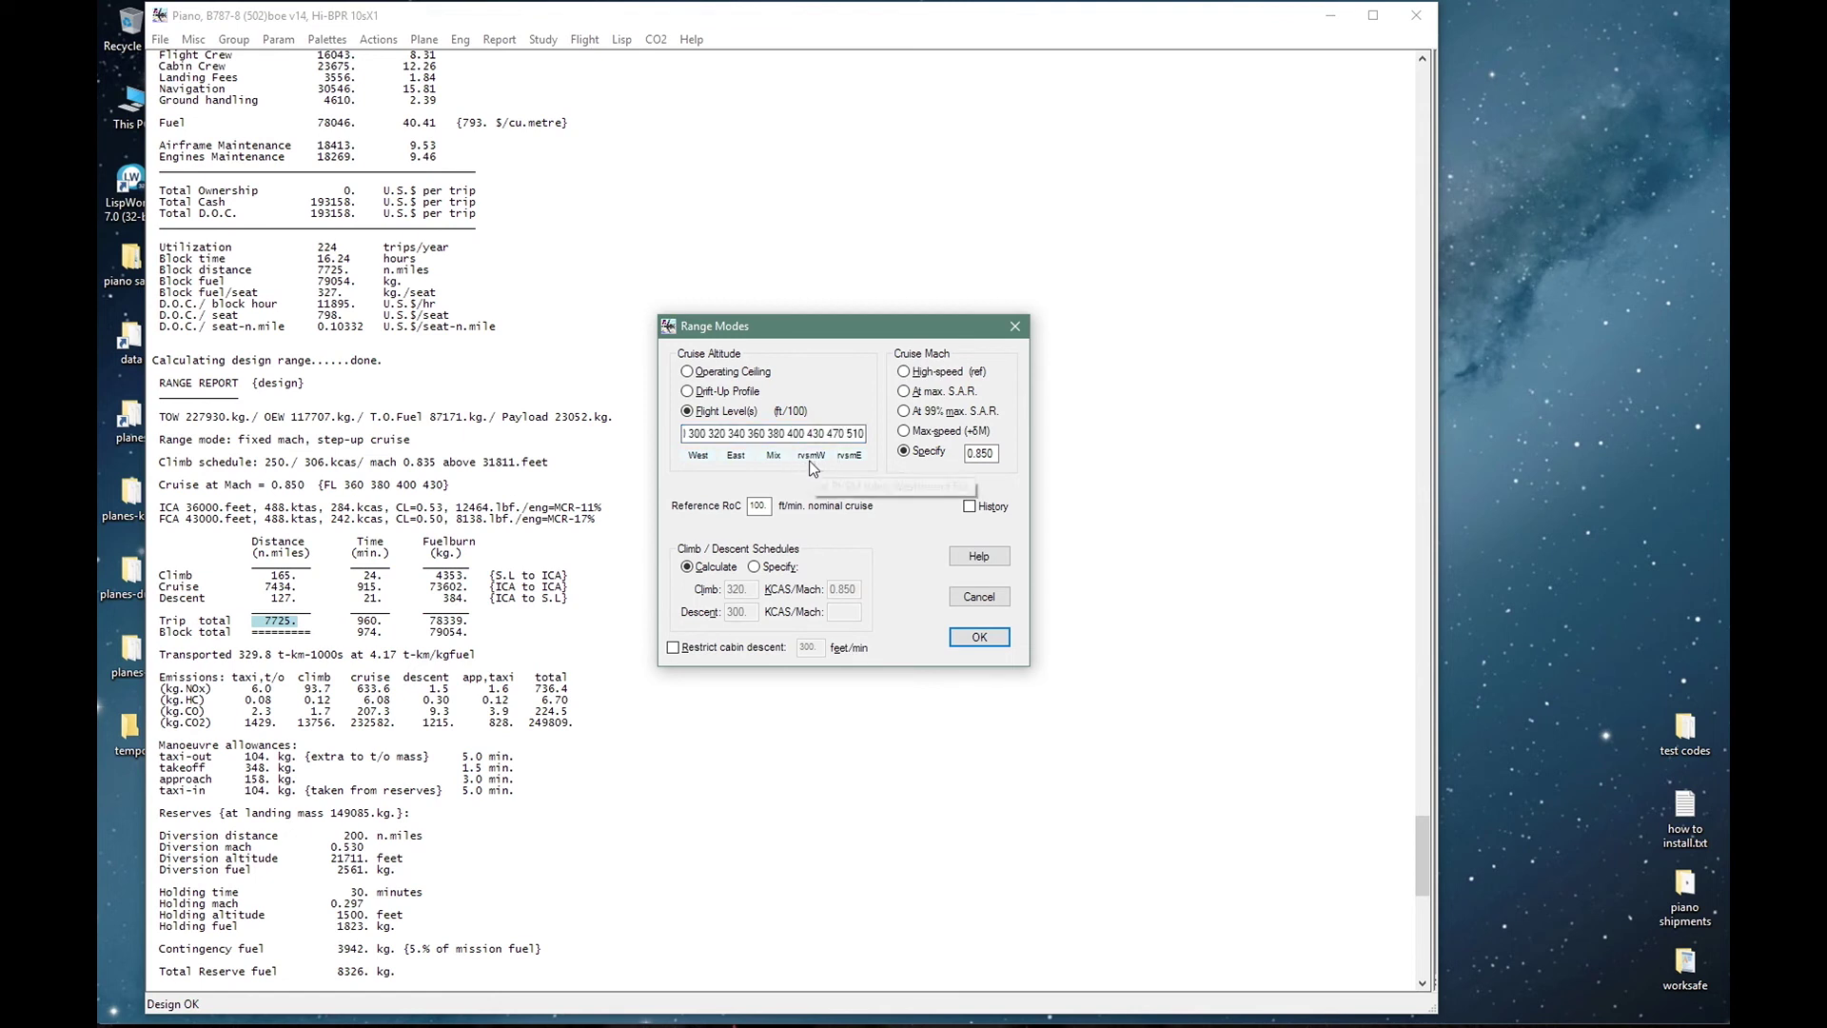
{"action": "left_click", "coordinate": [750, 440]}
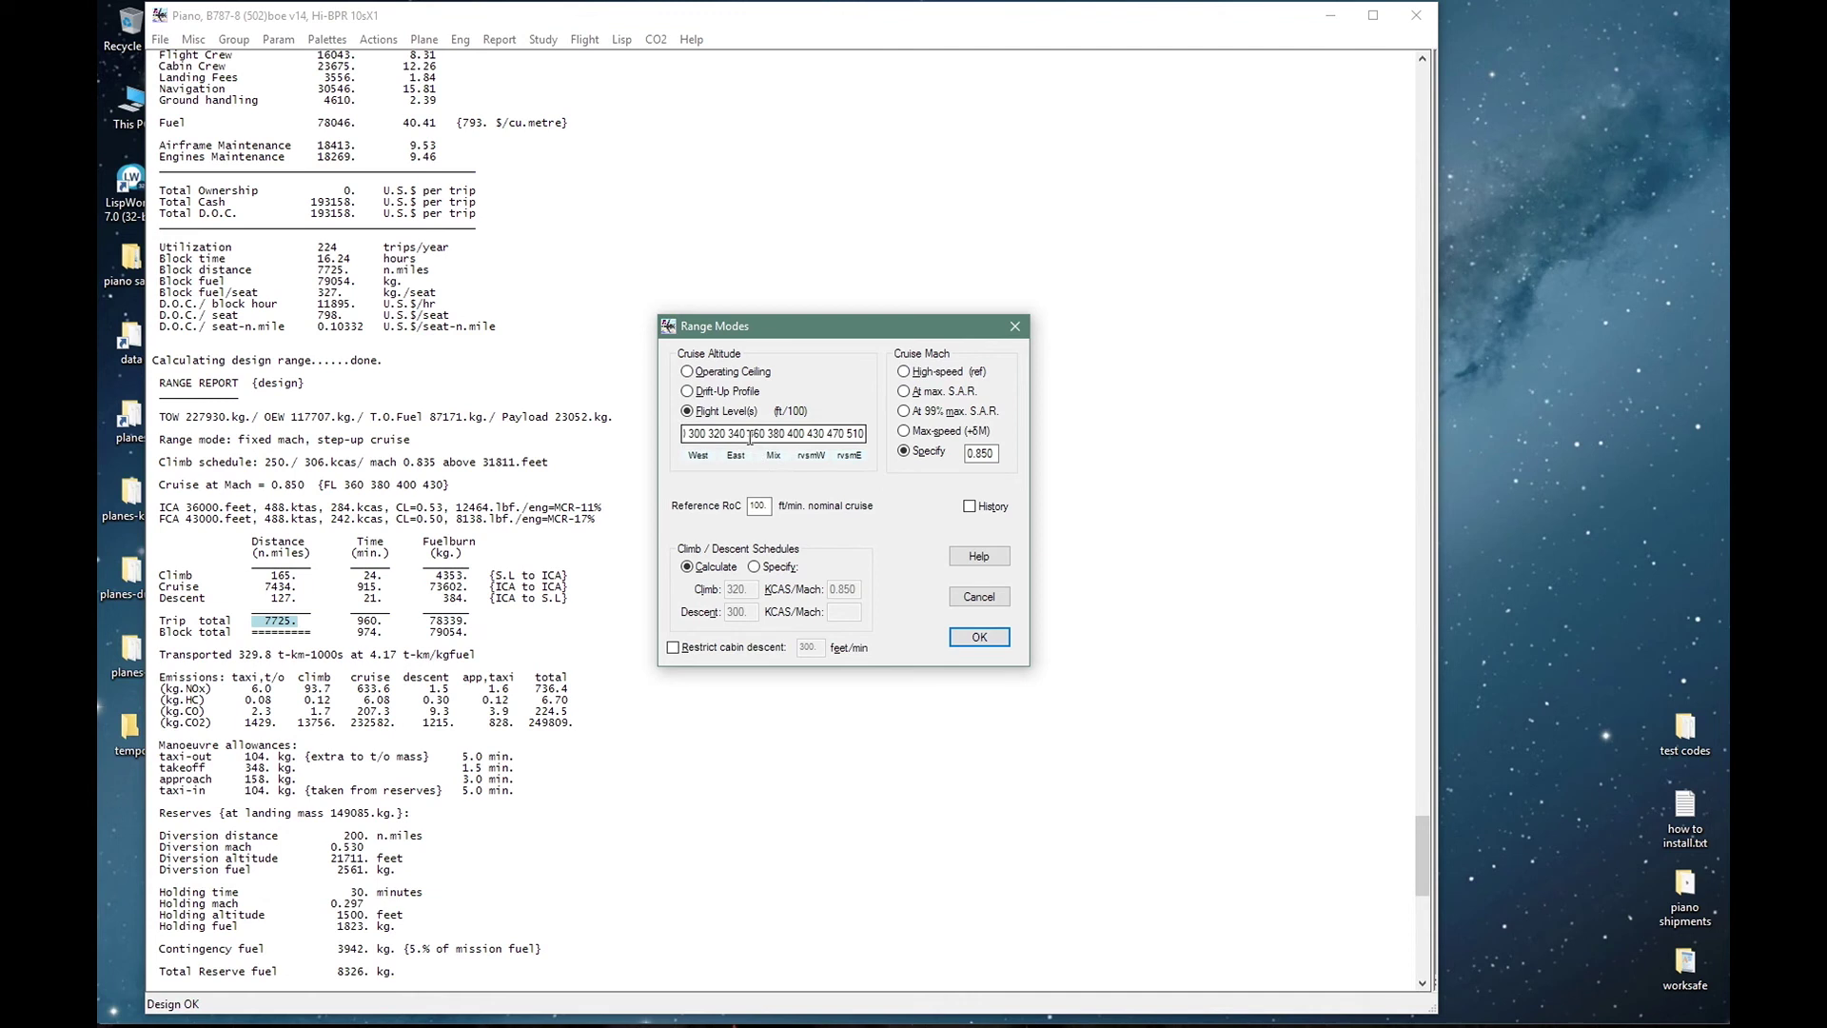
{"action": "left_click", "coordinate": [850, 459]}
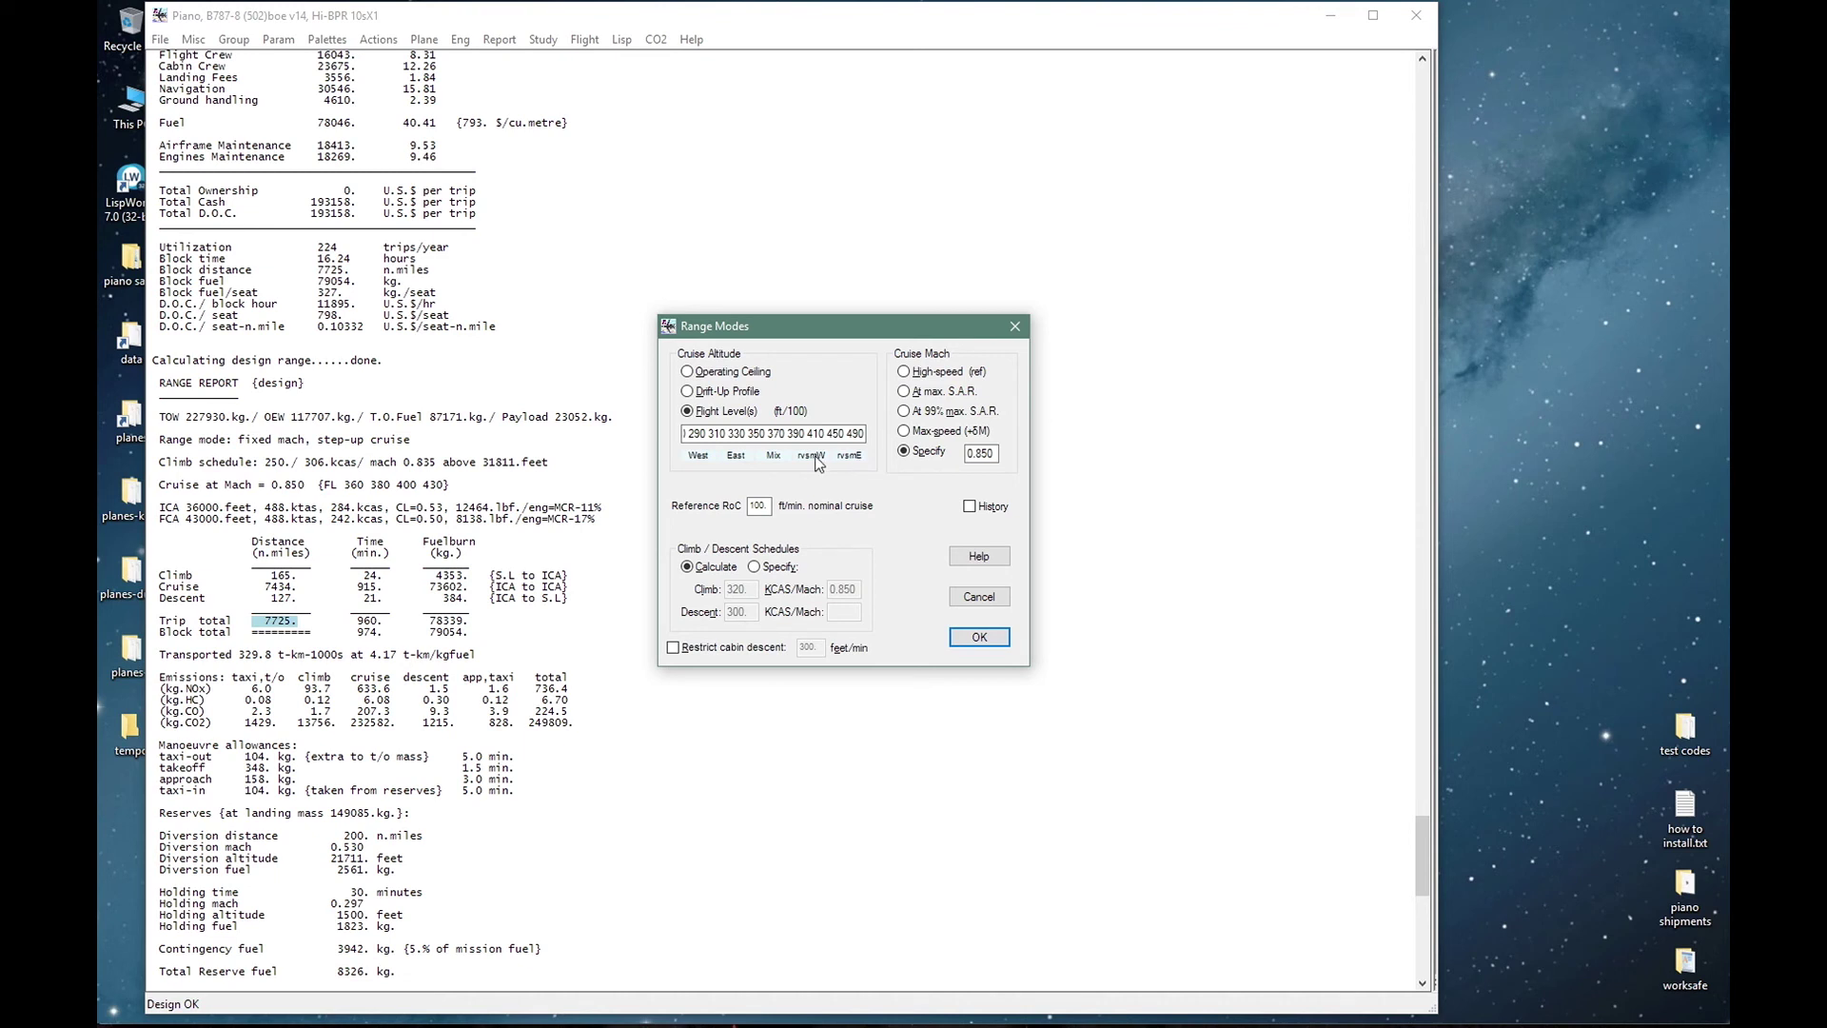
{"action": "left_click", "coordinate": [735, 456]}
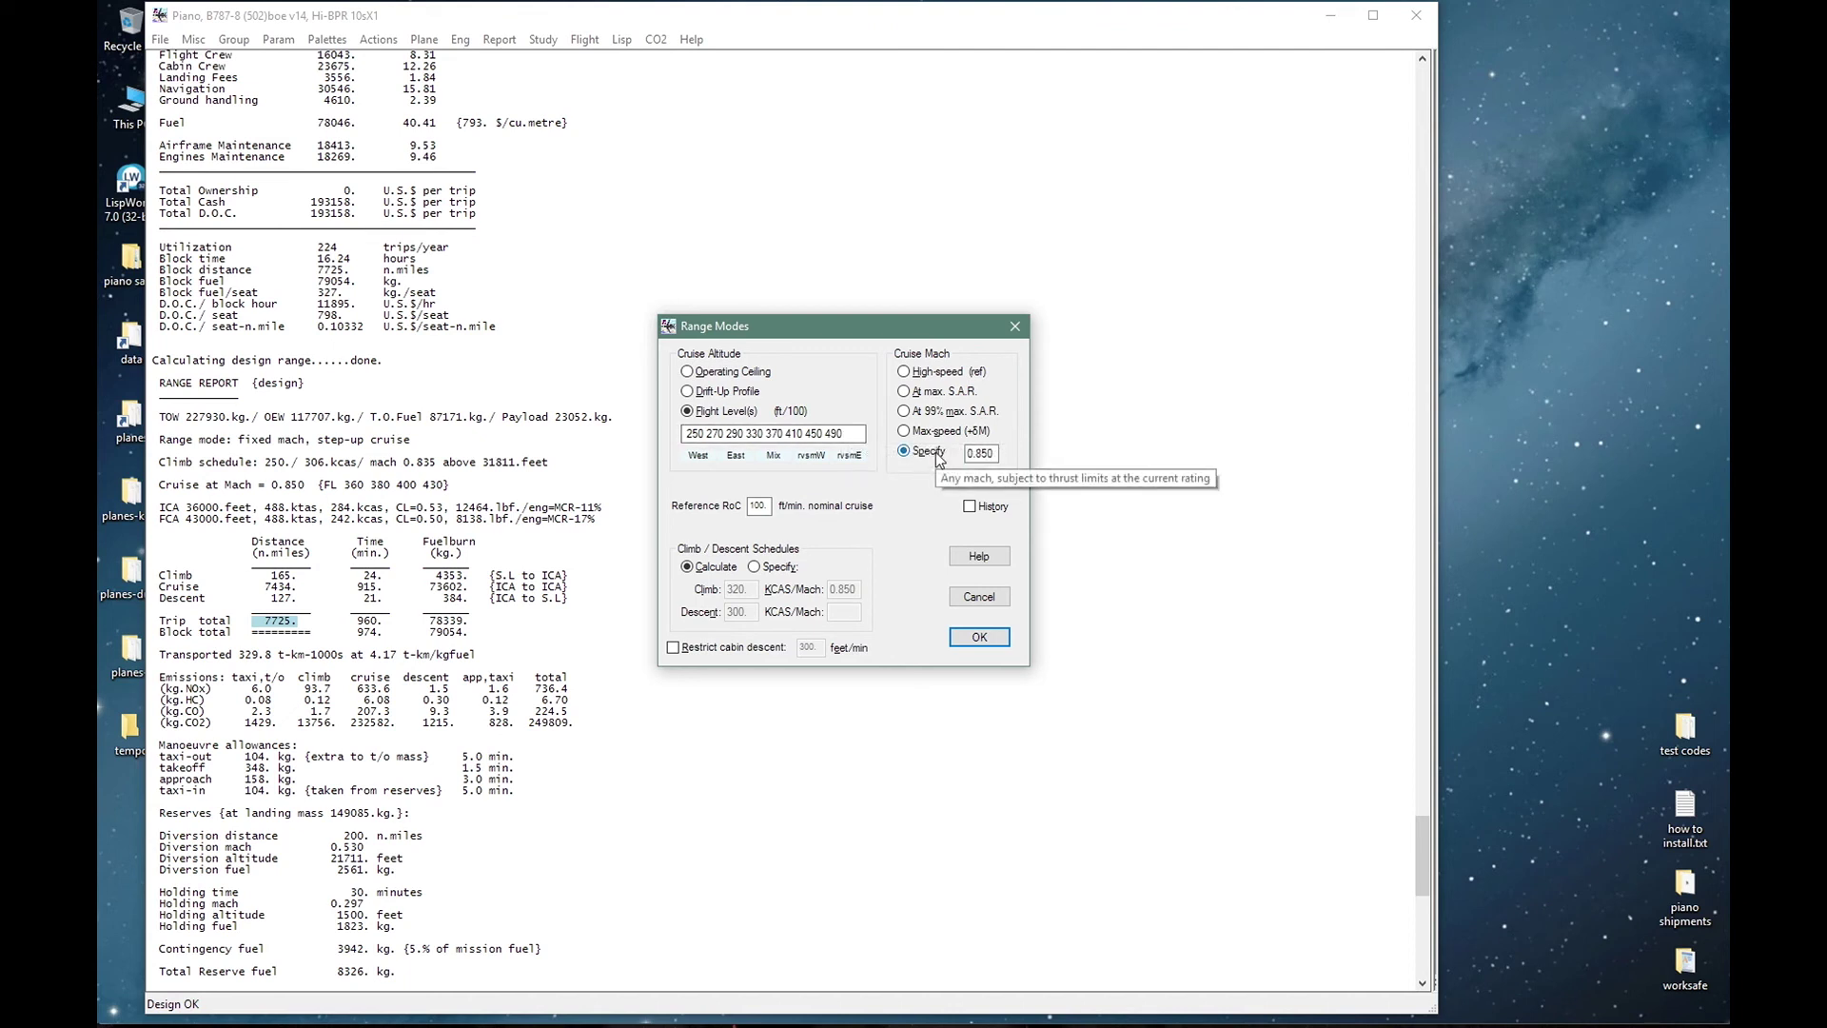
{"action": "left_click", "coordinate": [957, 642]}
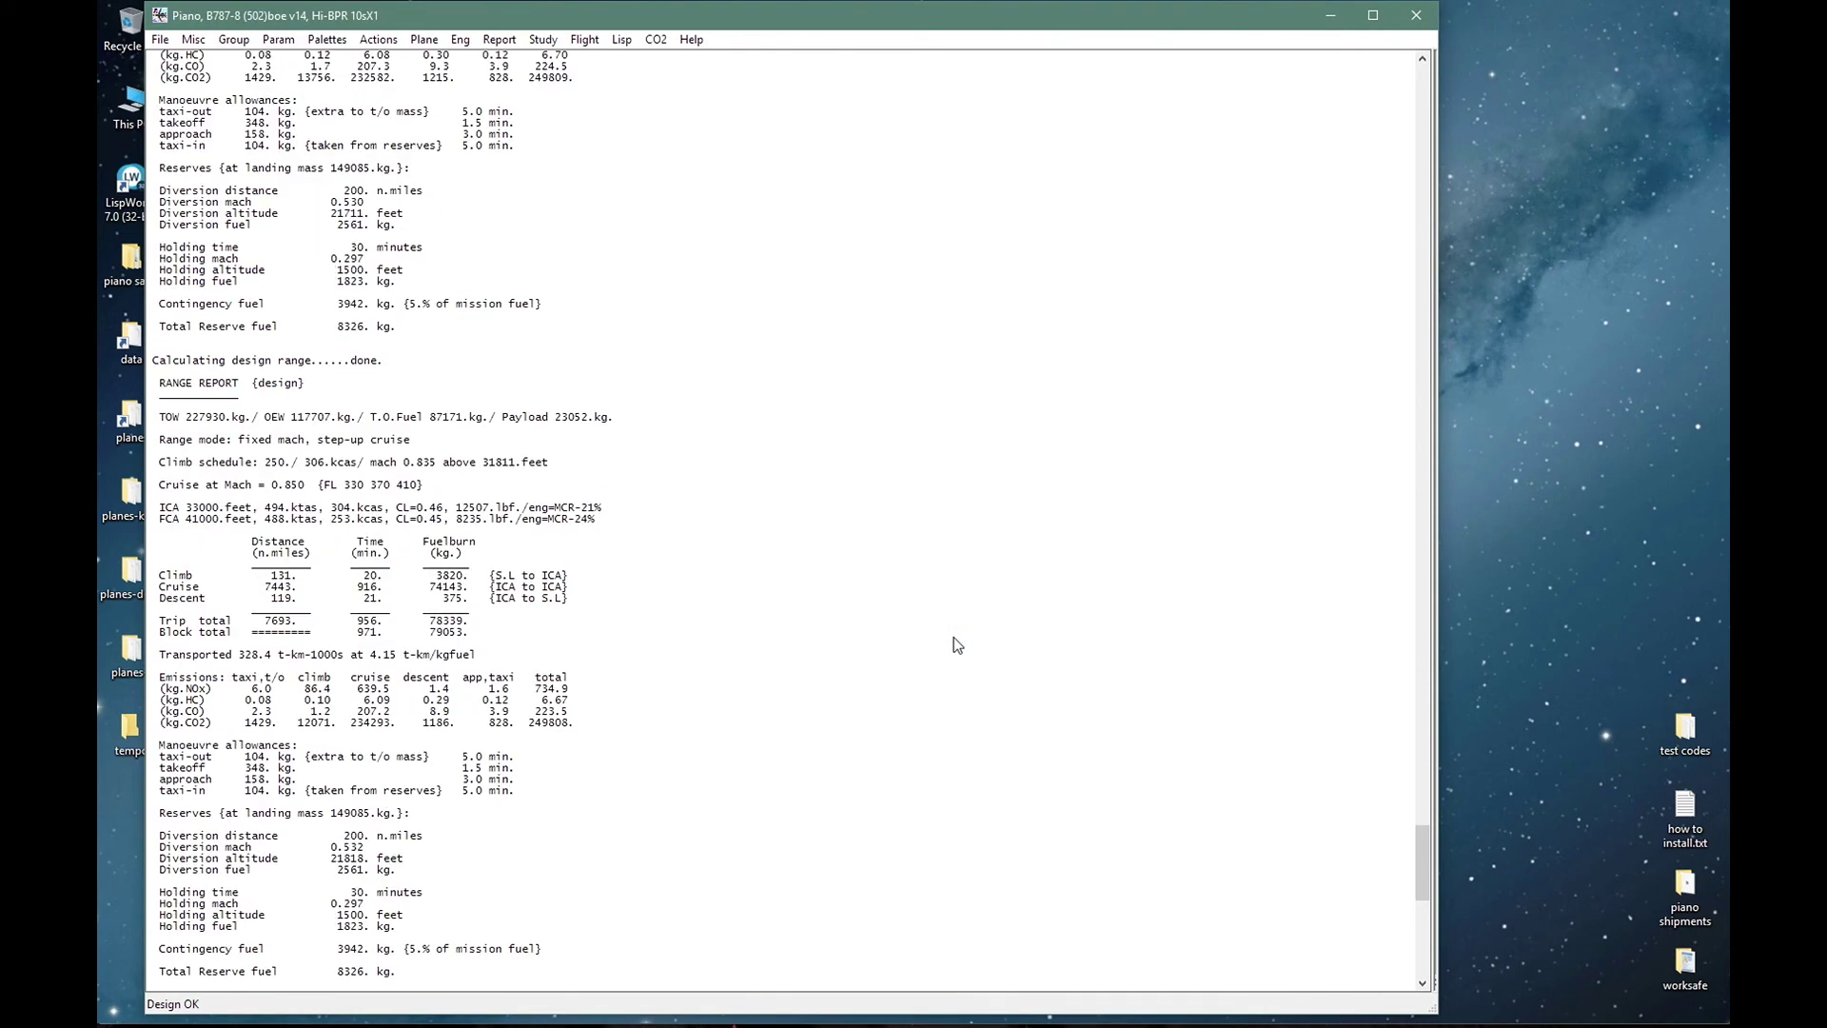
{"action": "left_click", "coordinate": [264, 628]}
{"action": "left_click_drag", "start_coordinate": [264, 628], "coordinate": [304, 625]}
Load the "Reserves-Intl (3% conting)" values file and highlight the trip distance in the recalculated design range report.
{"action": "key", "text": "alt+a"}
{"action": "key", "text": "l"}
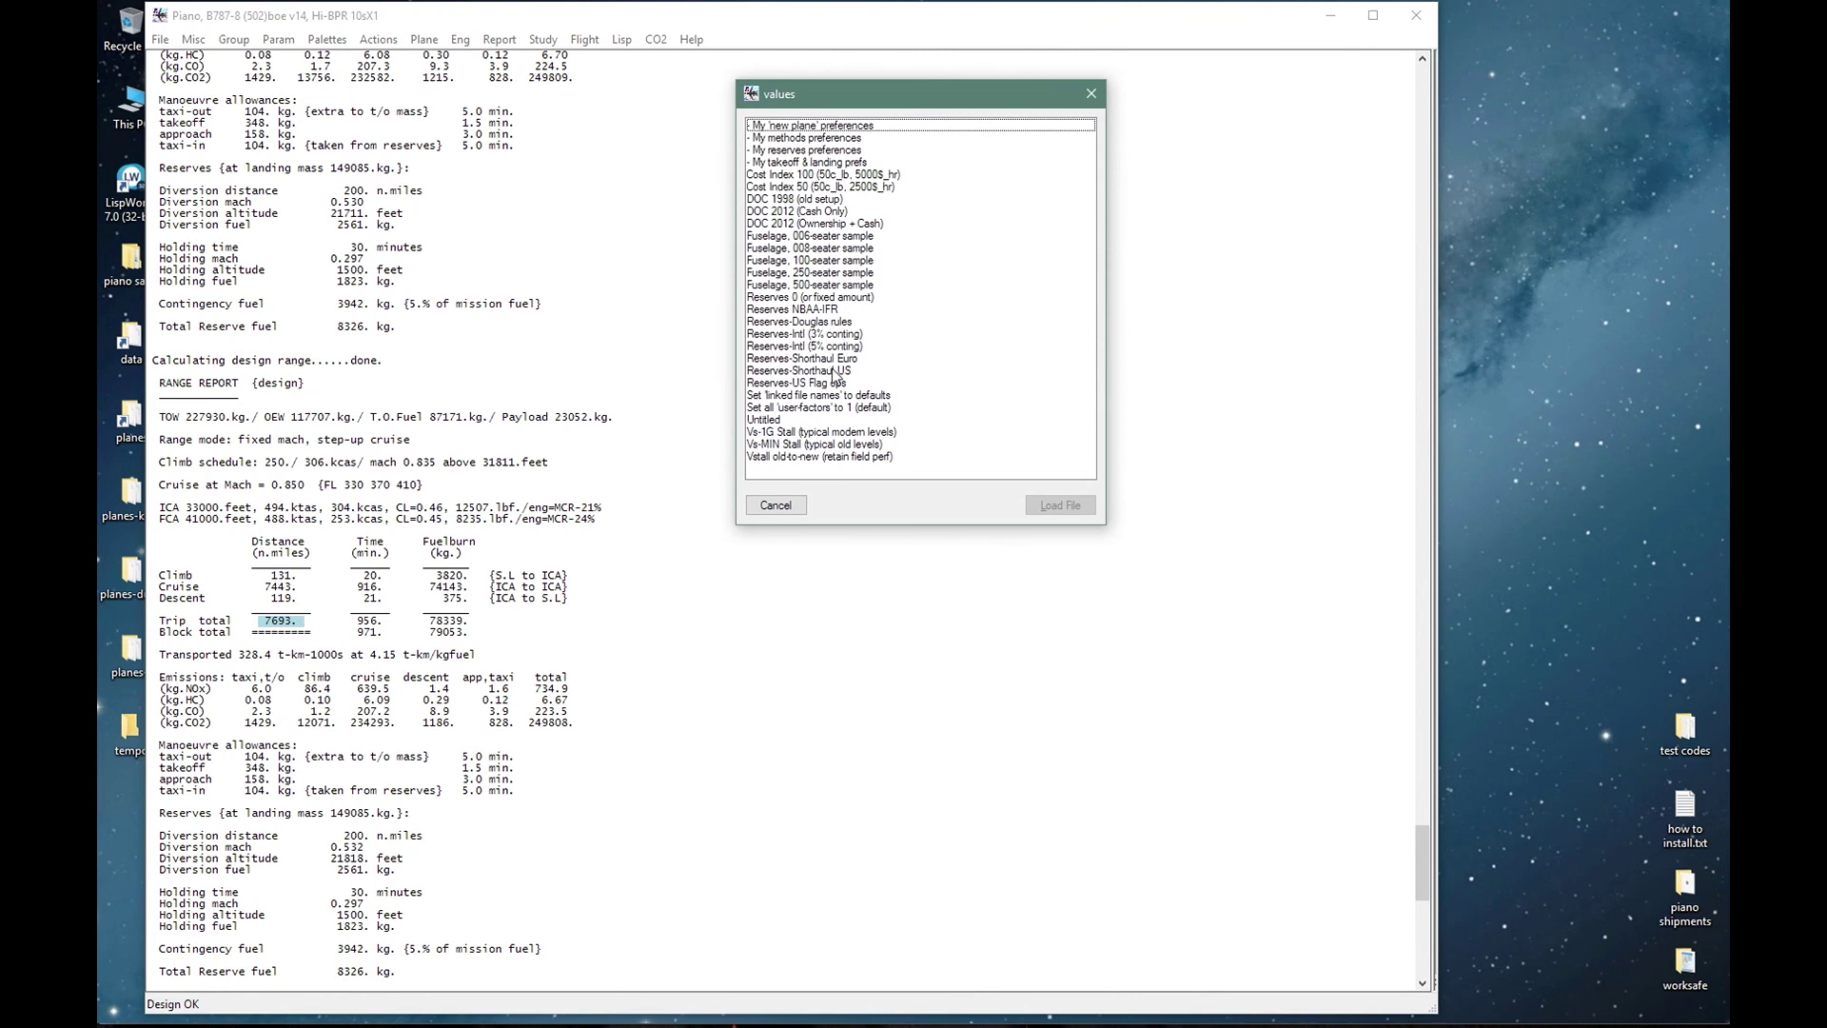
{"action": "left_click", "coordinate": [844, 335]}
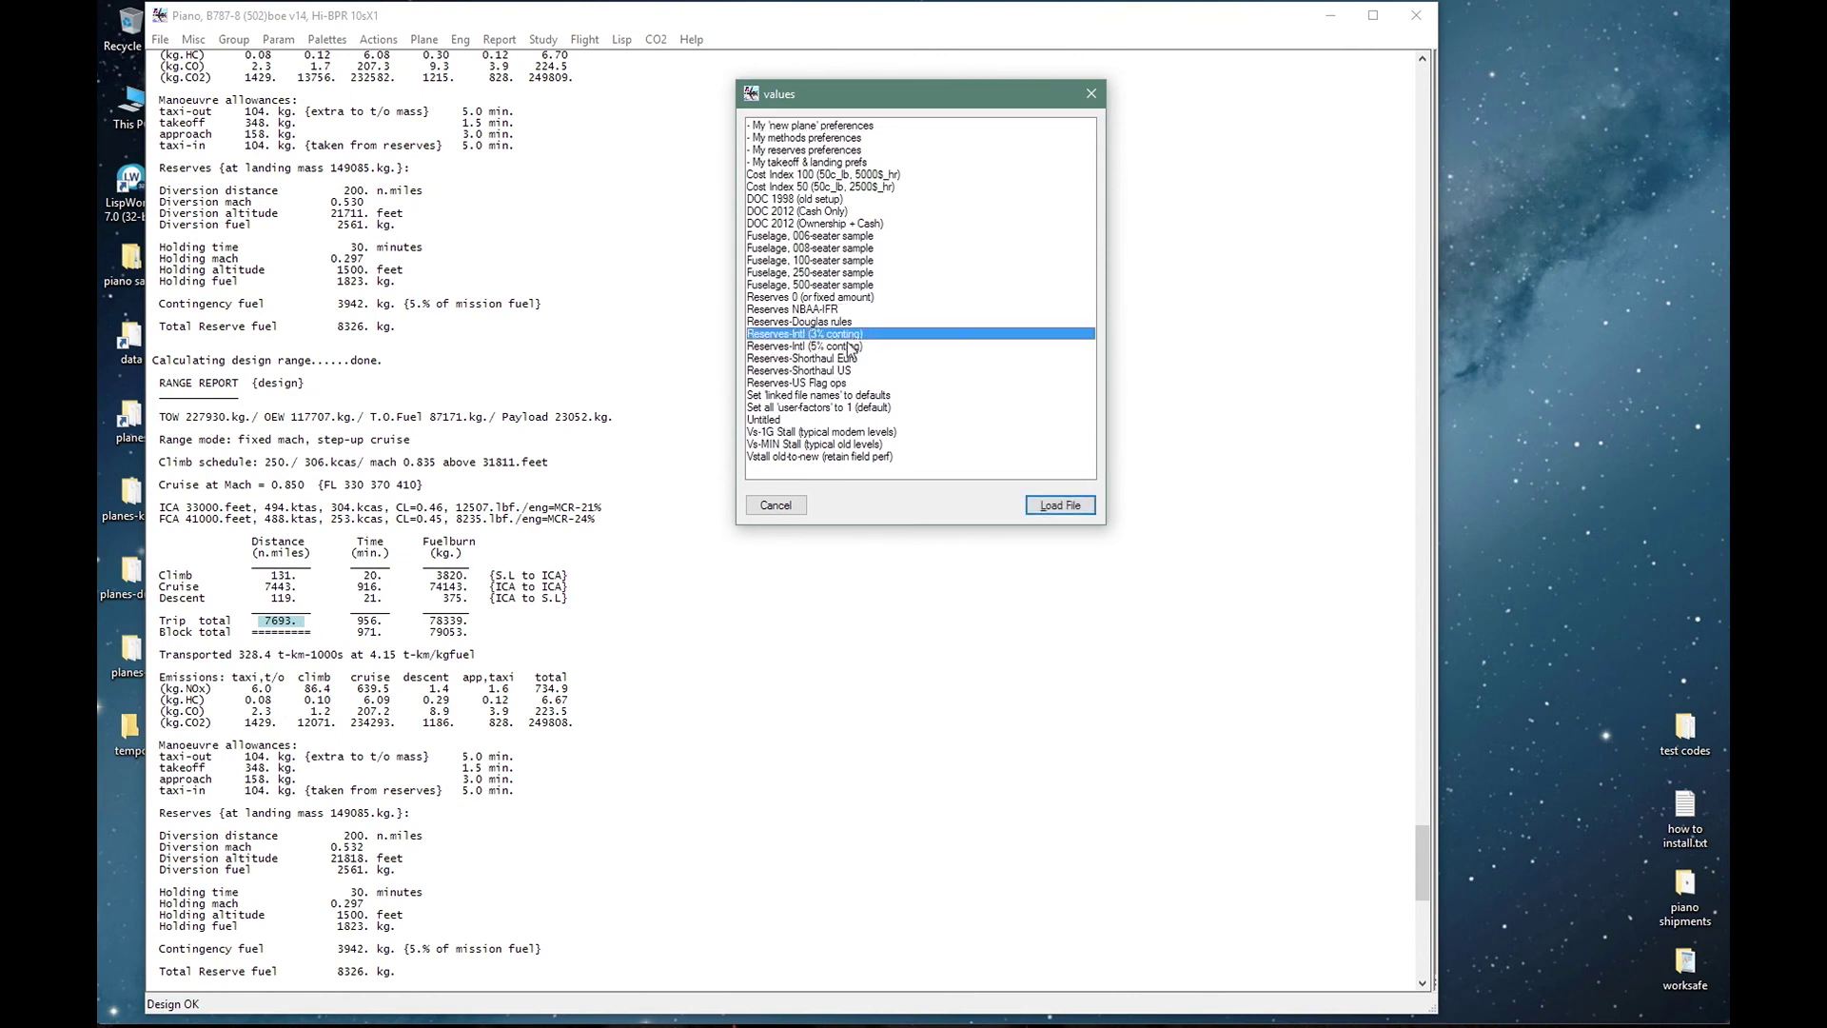
{"action": "left_click", "coordinate": [1037, 506]}
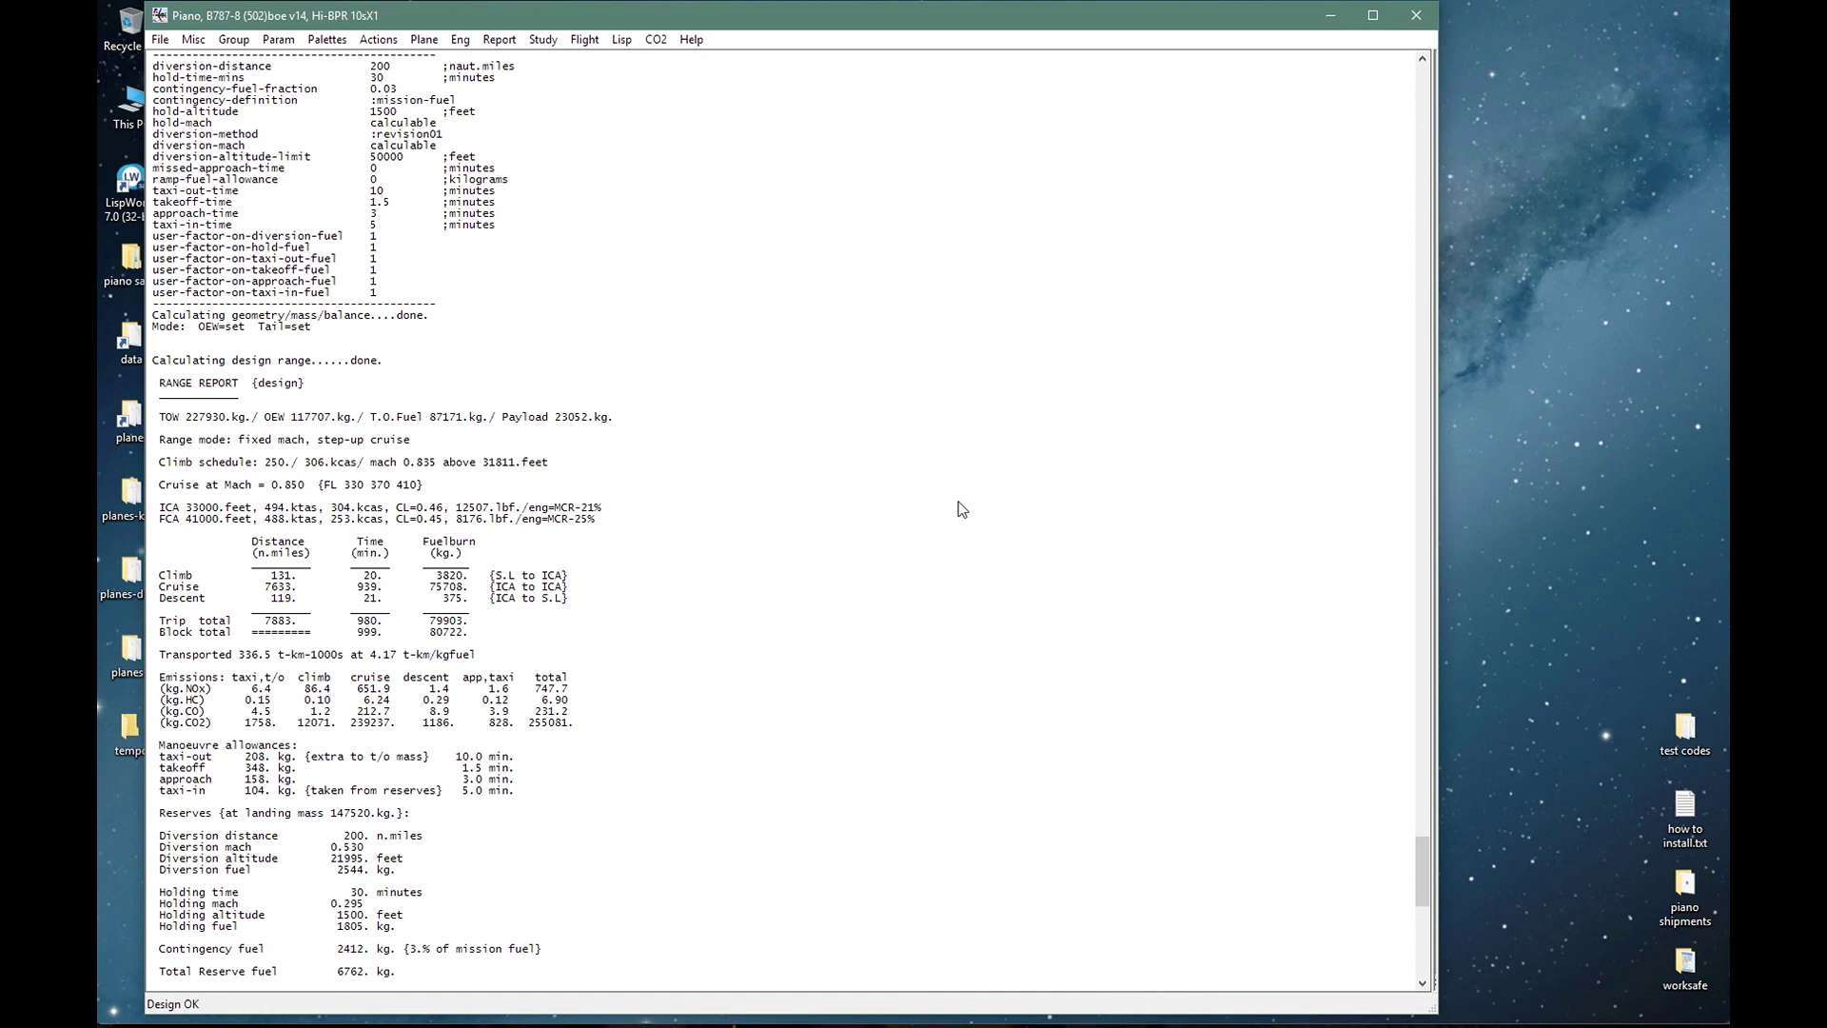
{"action": "left_click_drag", "start_coordinate": [255, 626], "coordinate": [298, 623]}
Load the "Reserves-US Flag ops" values file and highlight the trip distance in the recalculated design range report.
{"action": "key", "text": "alt+a"}
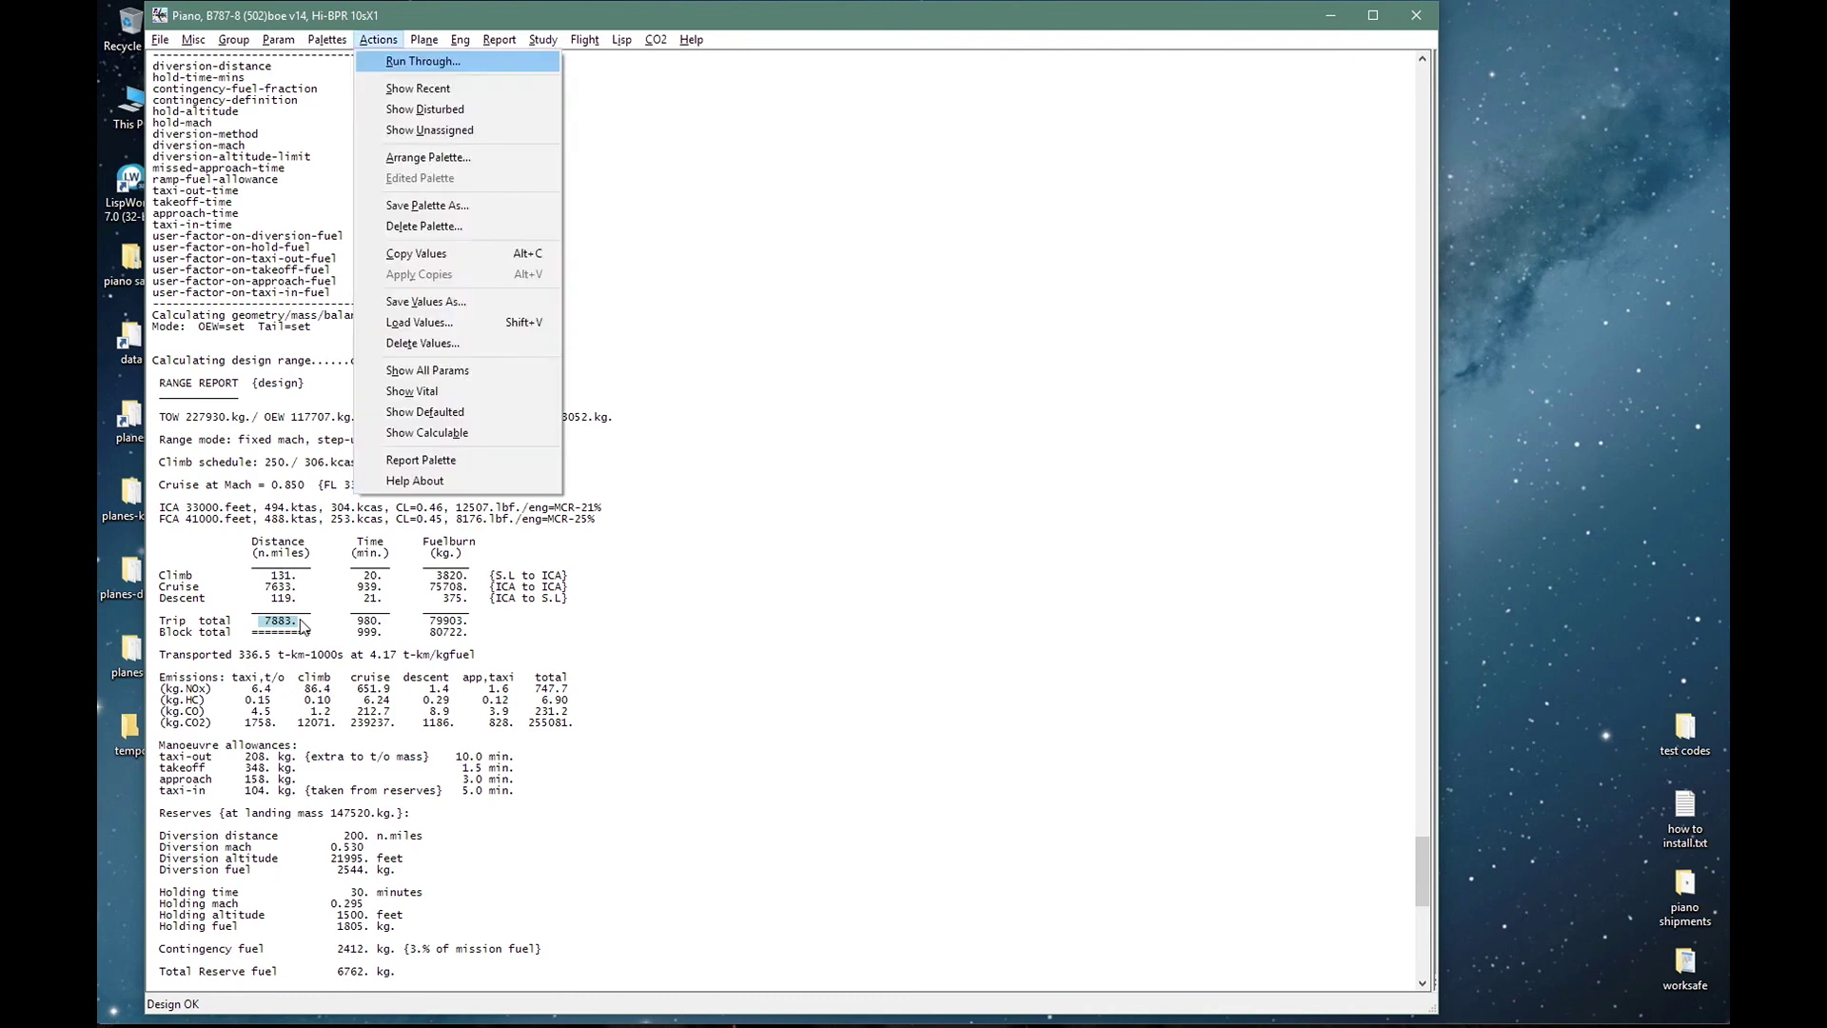
{"action": "key", "text": "l"}
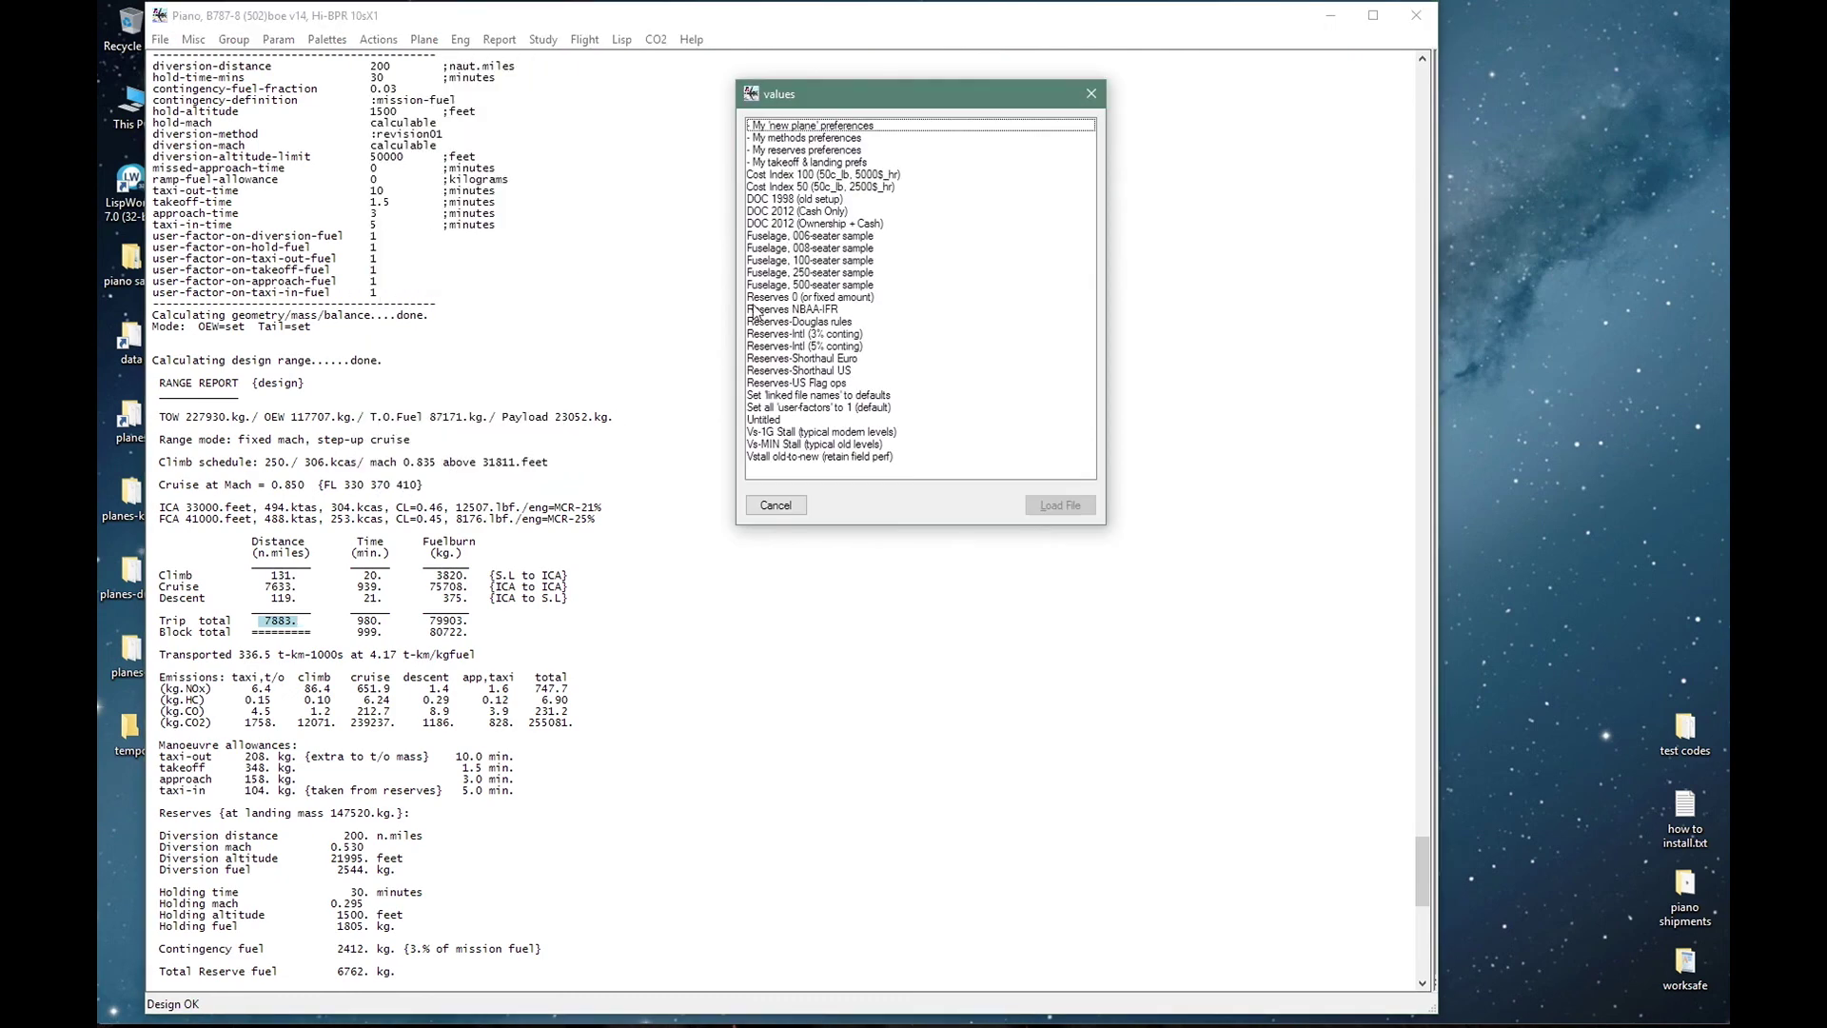
{"action": "left_click", "coordinate": [822, 385]}
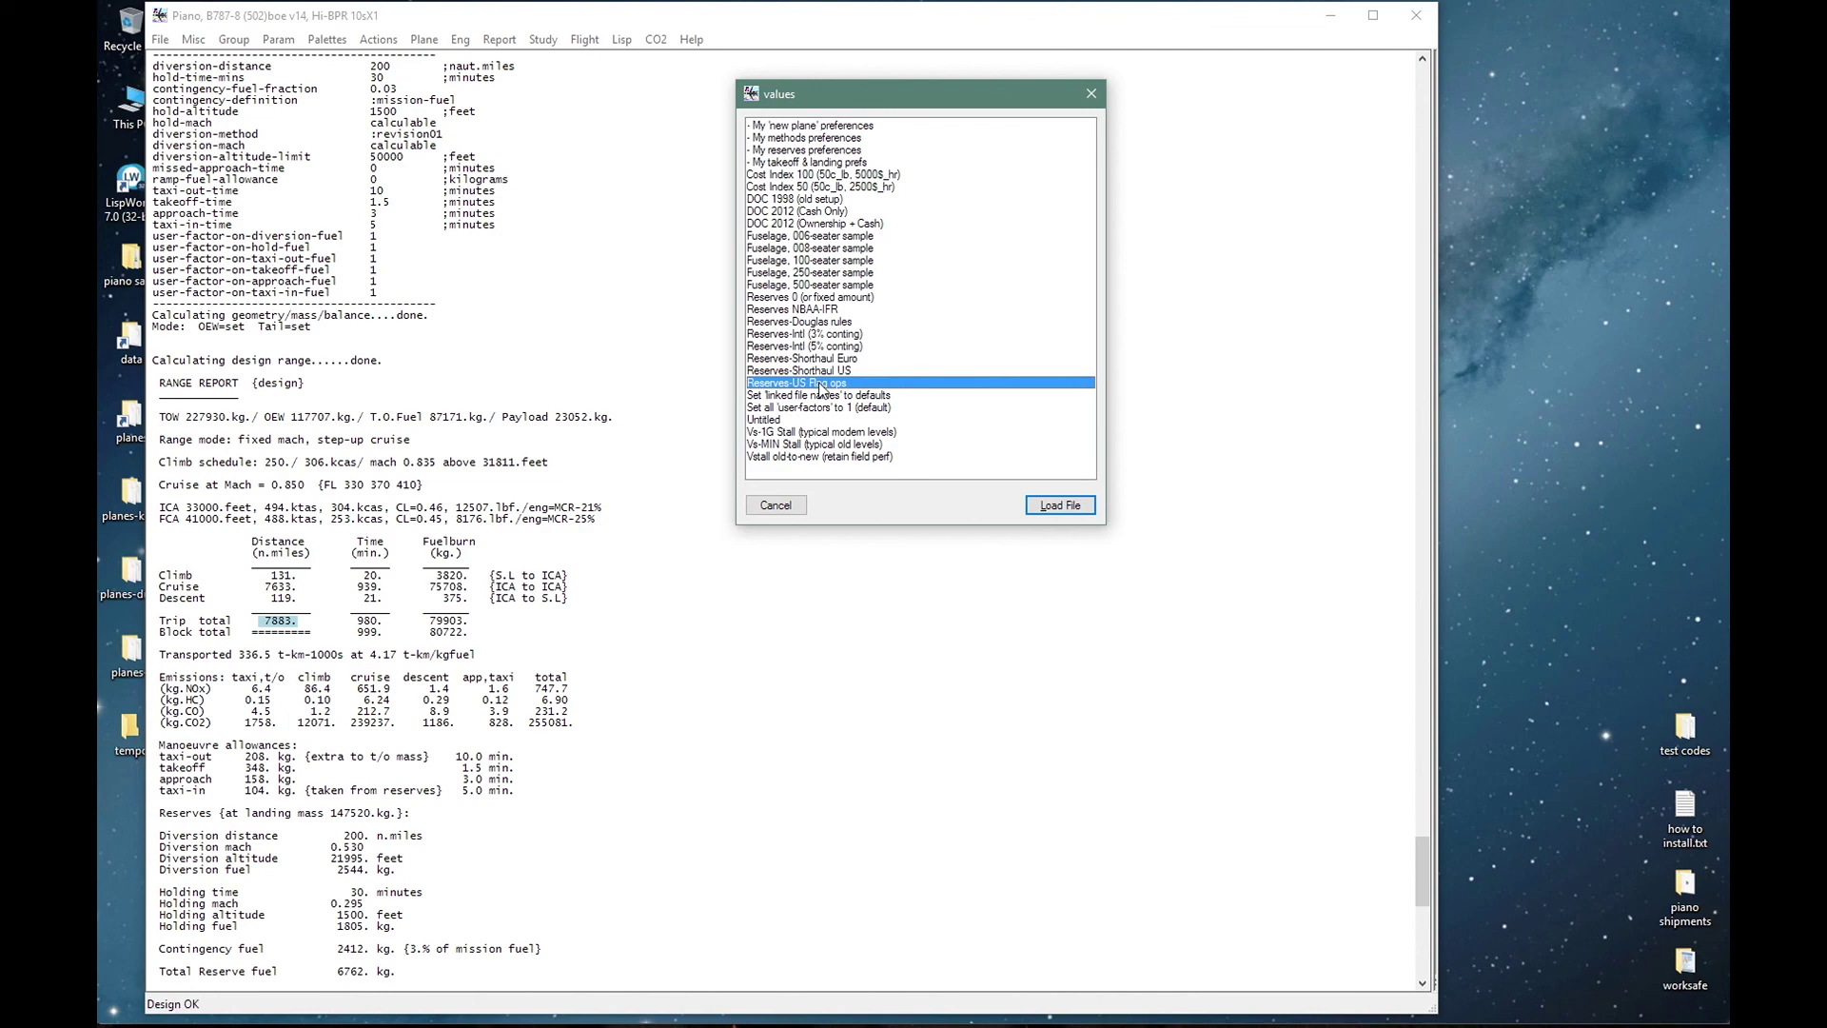
{"action": "left_click", "coordinate": [1060, 504]}
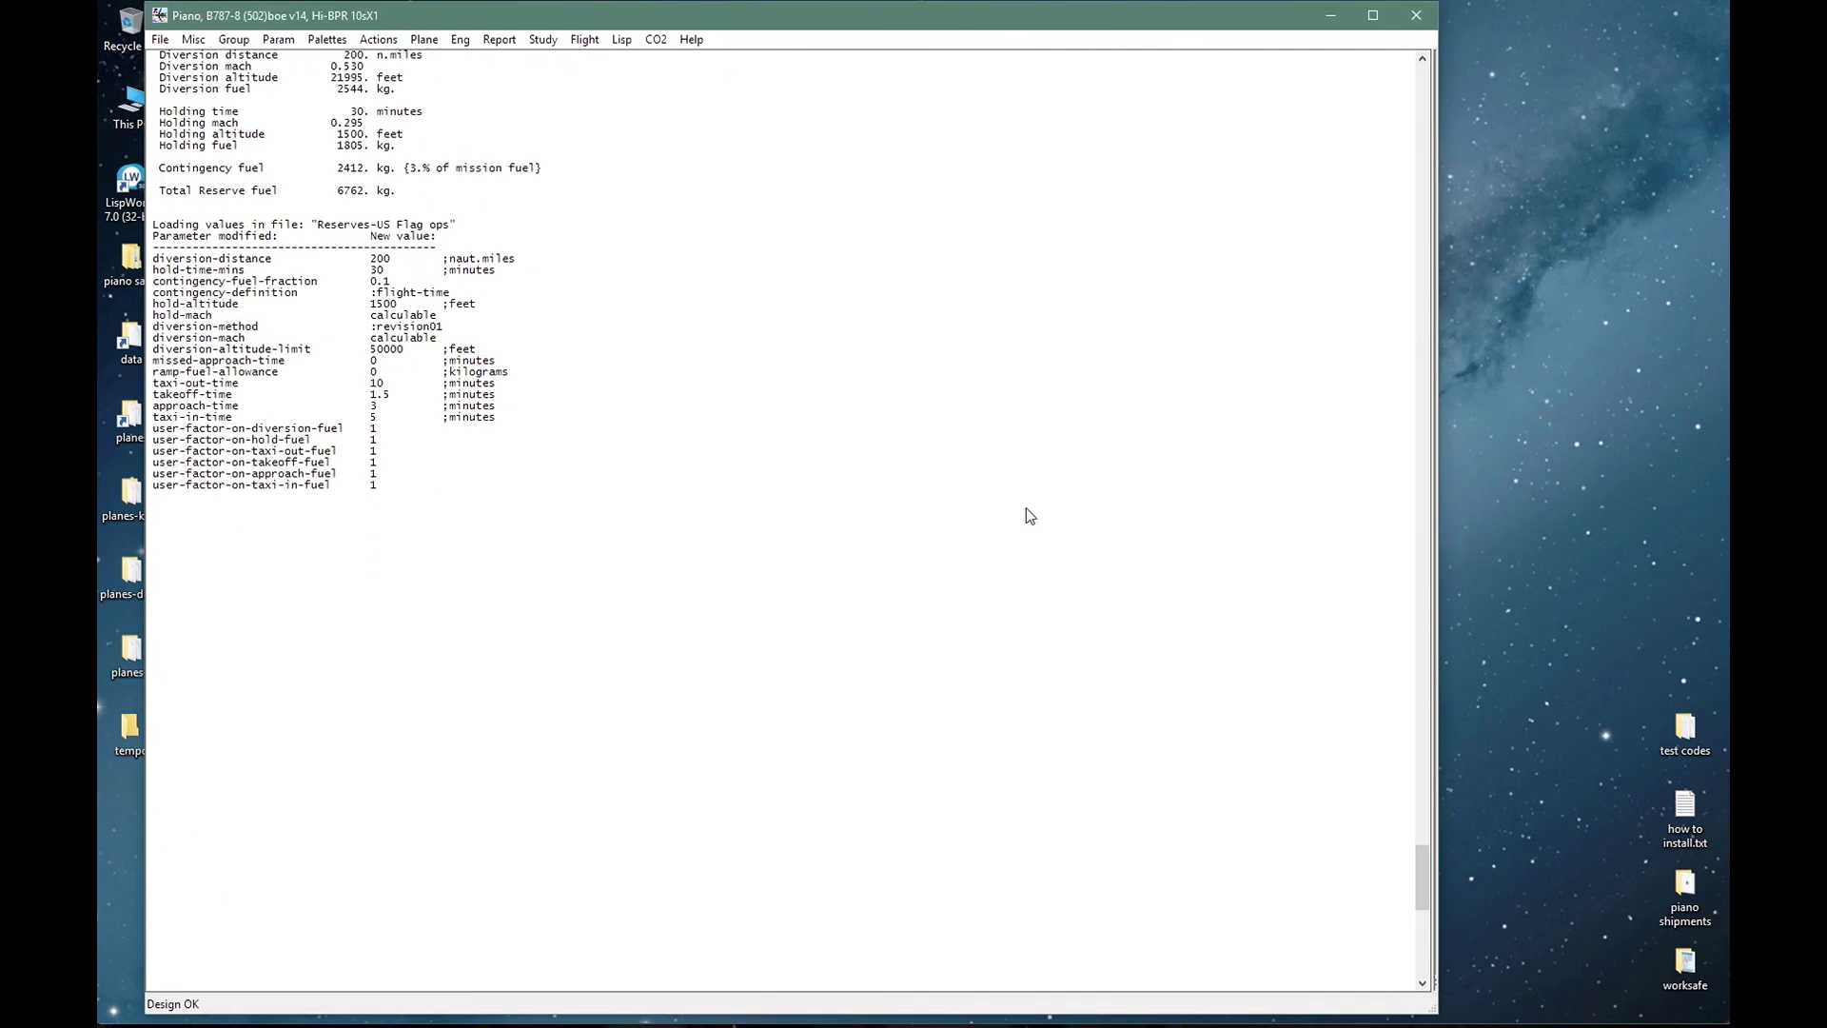
{"action": "left_click_drag", "start_coordinate": [252, 621], "coordinate": [308, 625]}
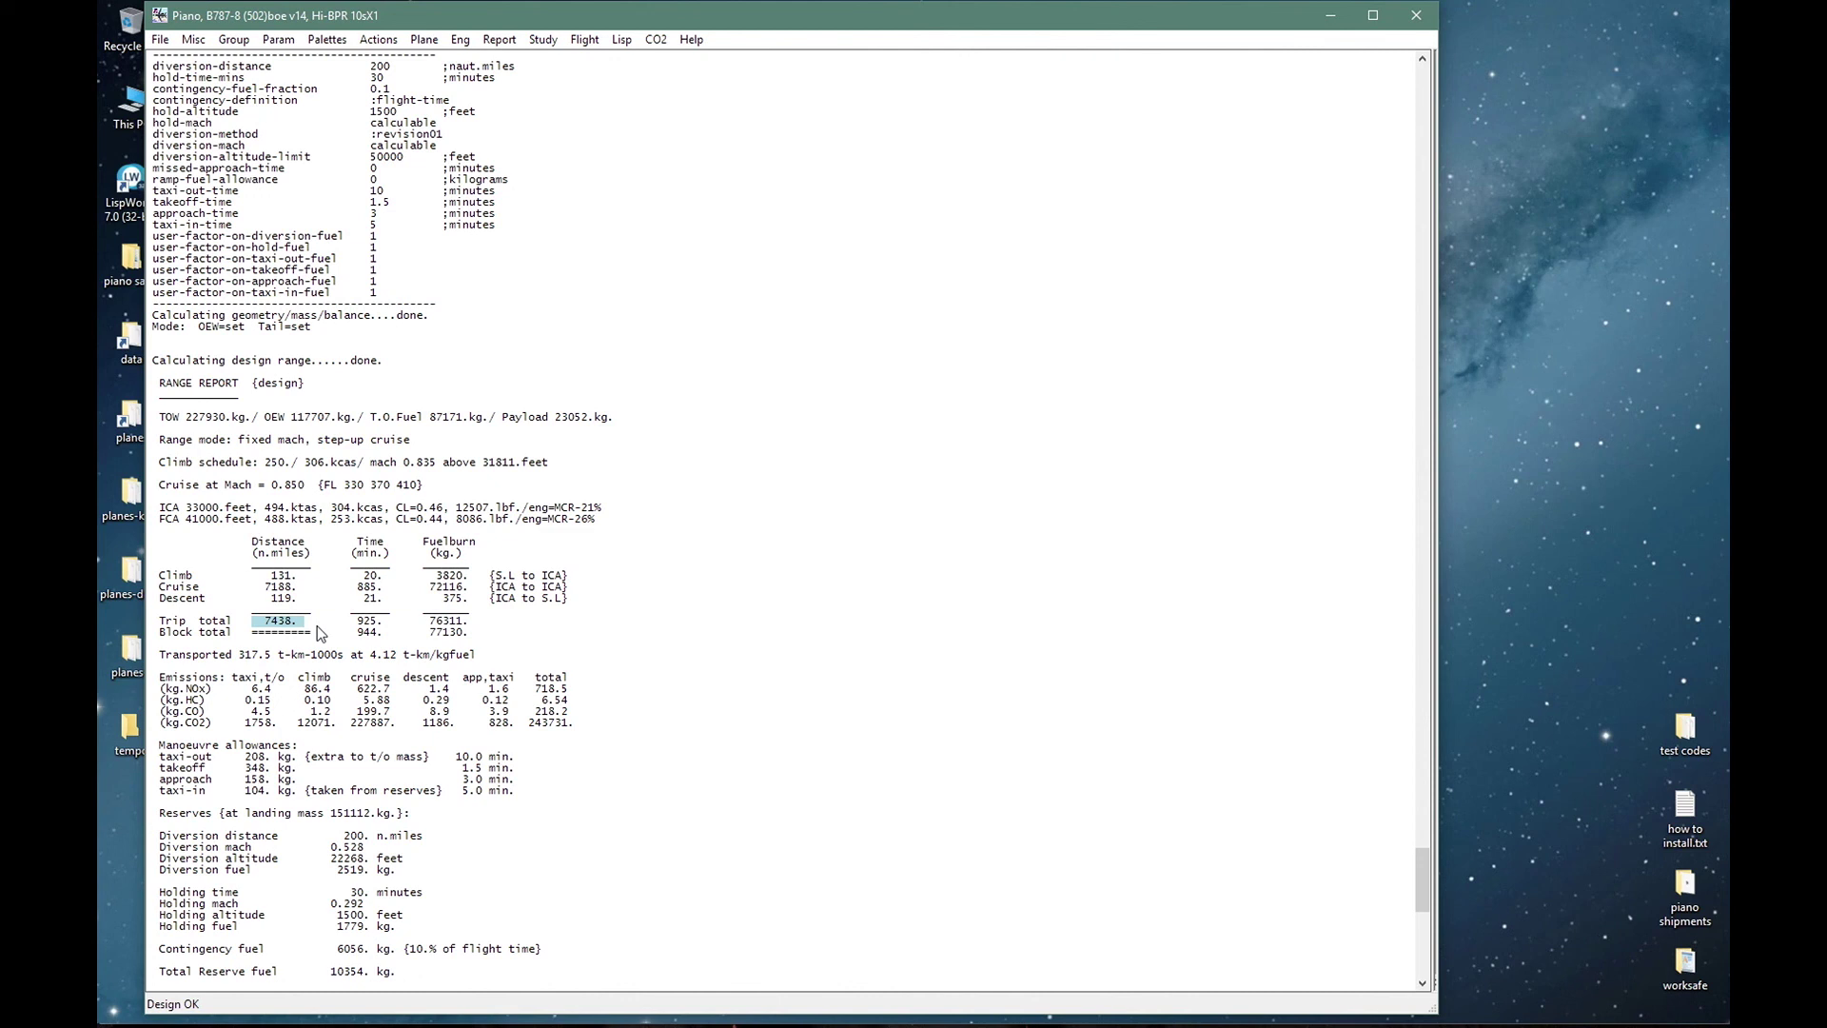
Revert to the stored B787-8 (502)boe v14 plane, recalculate the design range and highlight its trip distance.
{"action": "key", "text": "alt"}
{"action": "key", "text": "l"}
{"action": "key", "text": "r"}
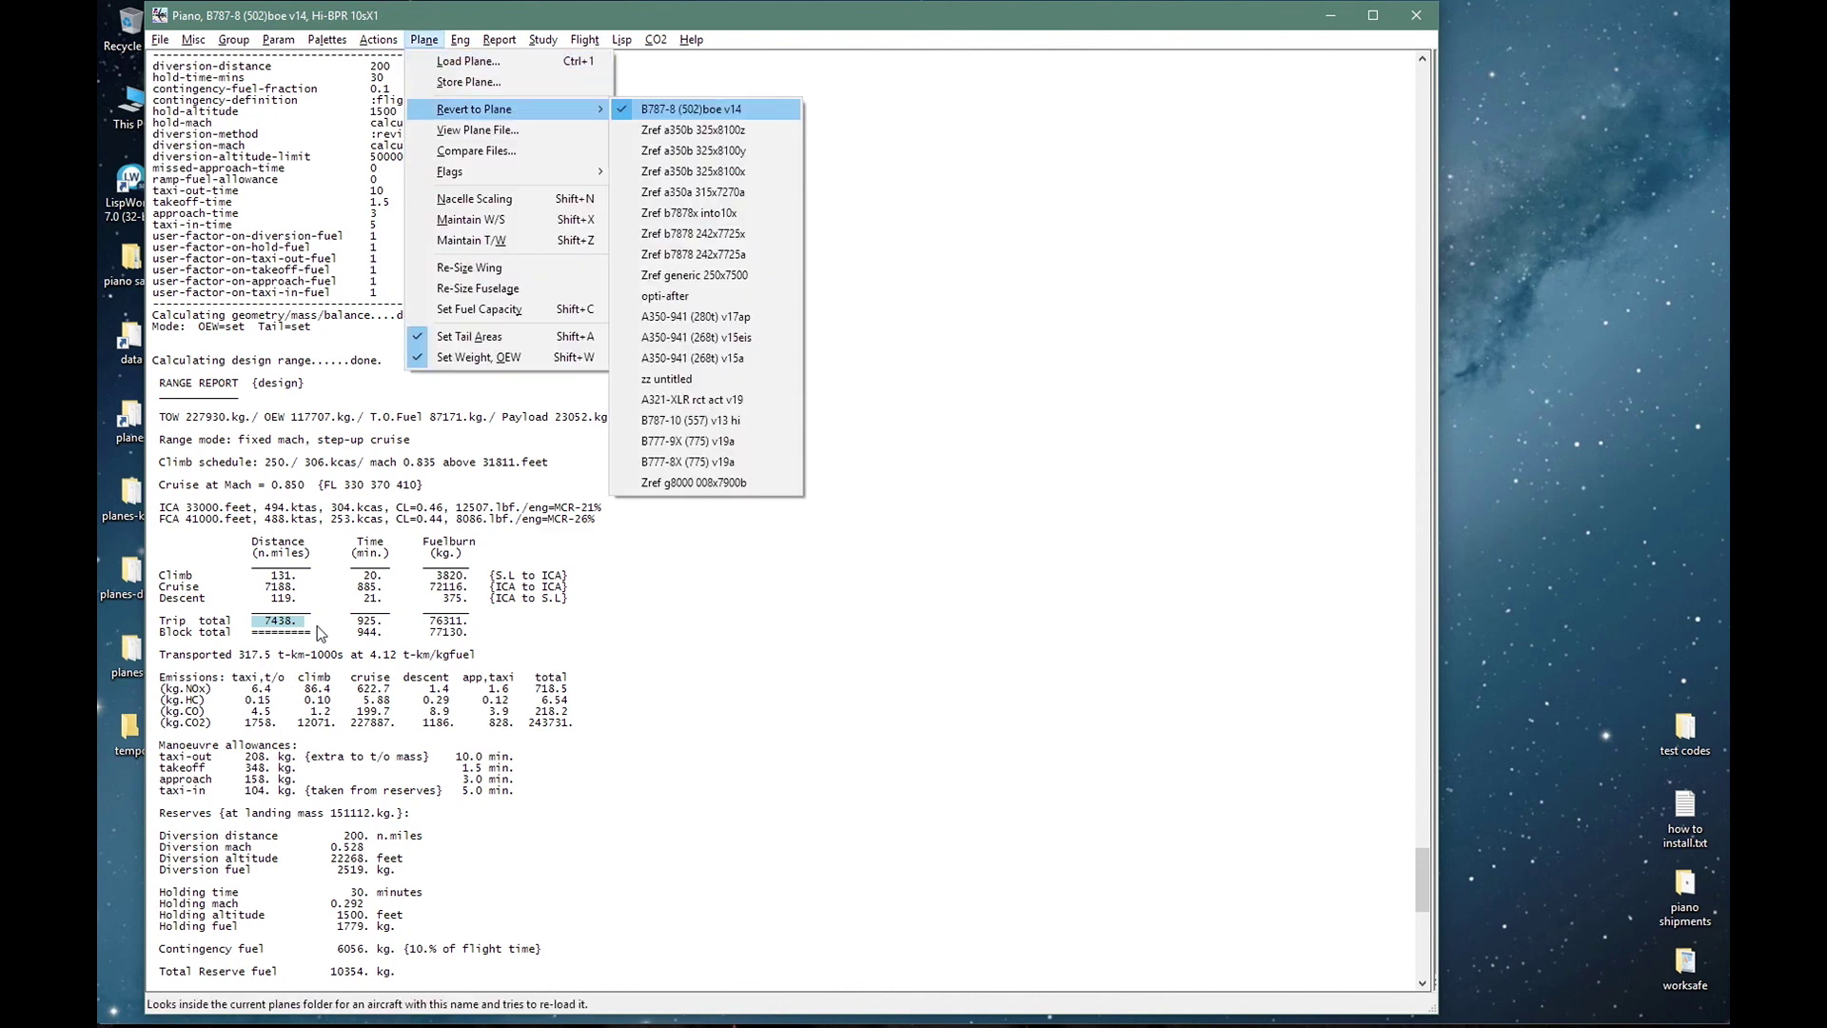
{"action": "key", "text": "Return"}
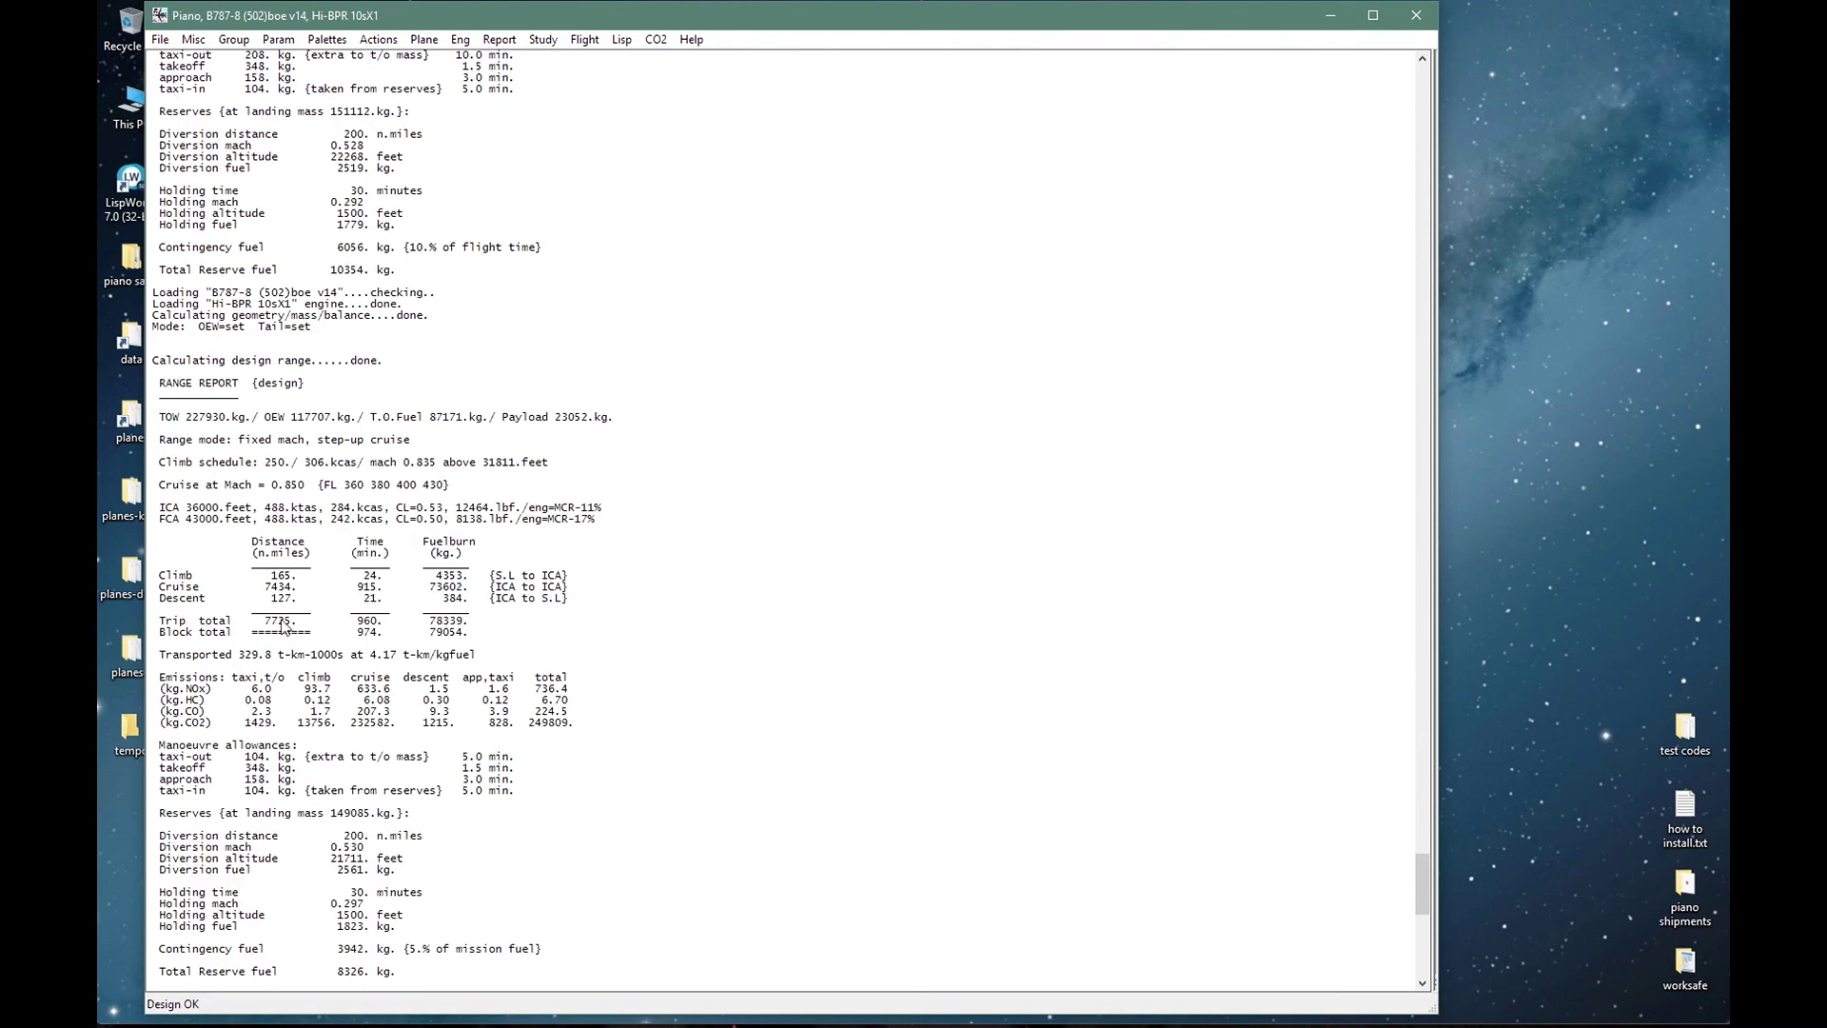
{"action": "double_click", "coordinate": [282, 626]}
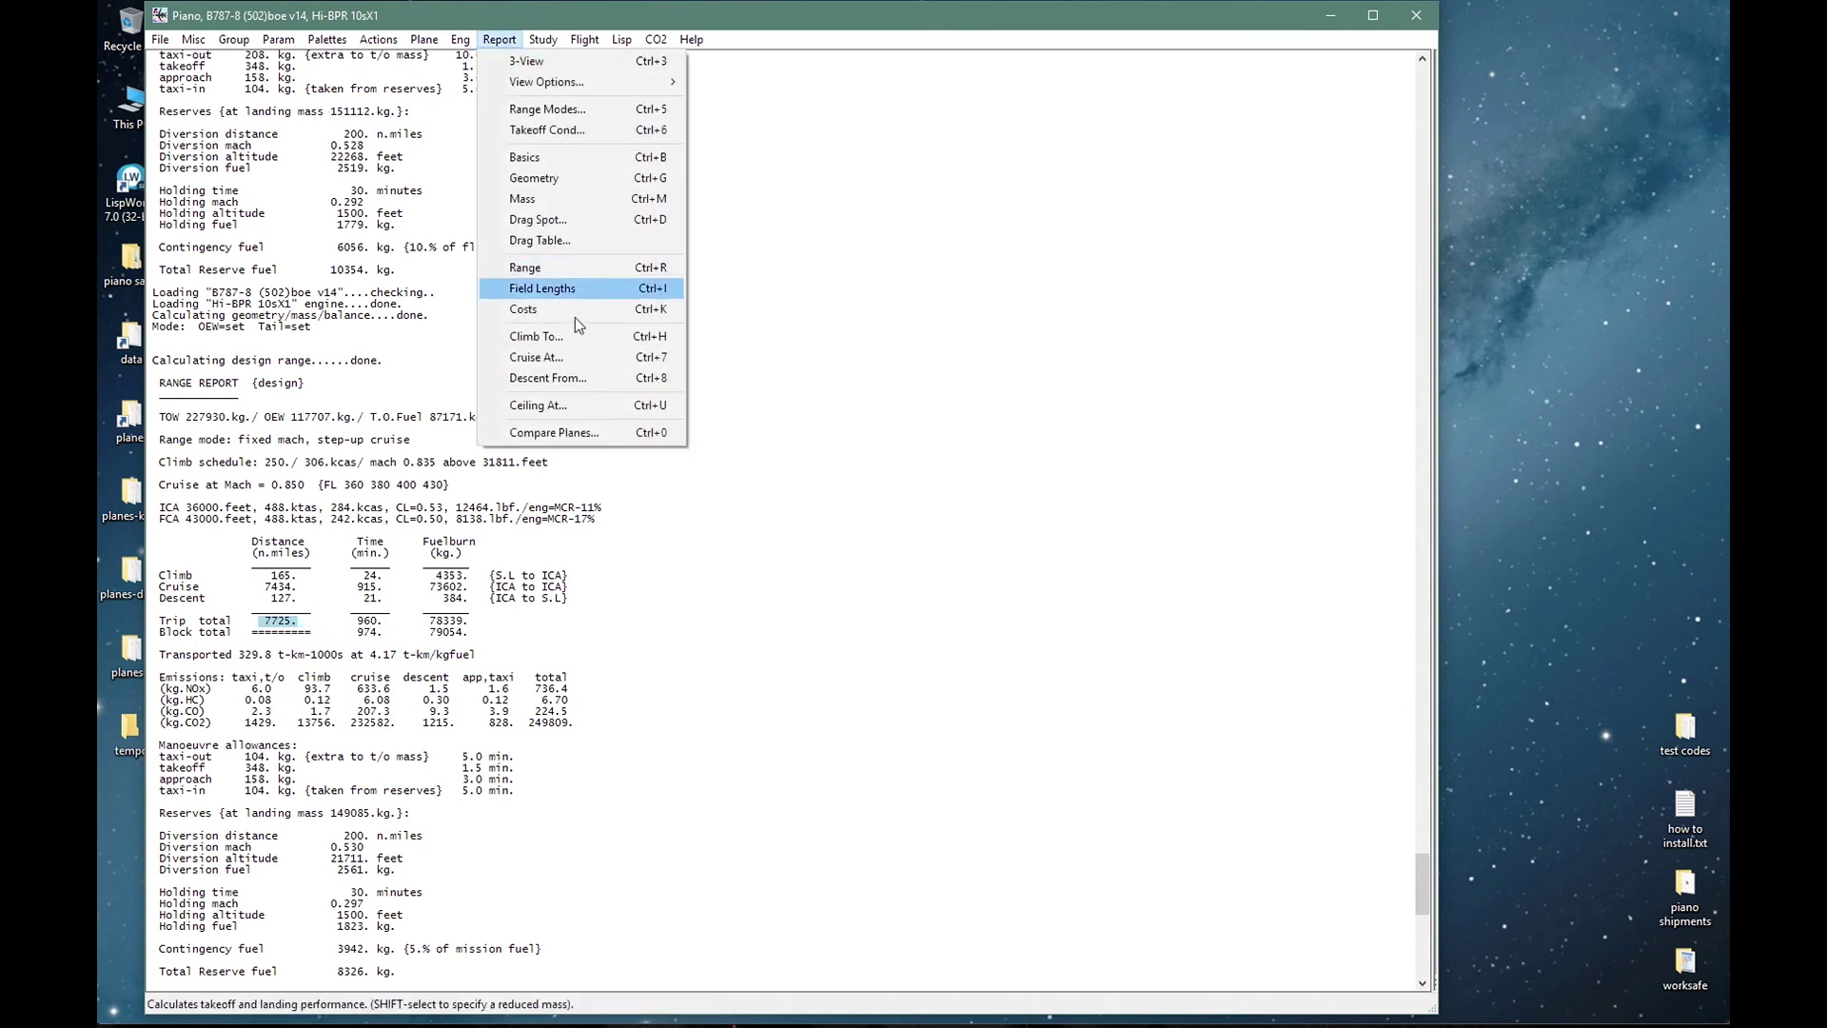
Set up a comparison of different planes with the airbus wing area definition and available thrust.
{"action": "left_click", "coordinate": [599, 434]}
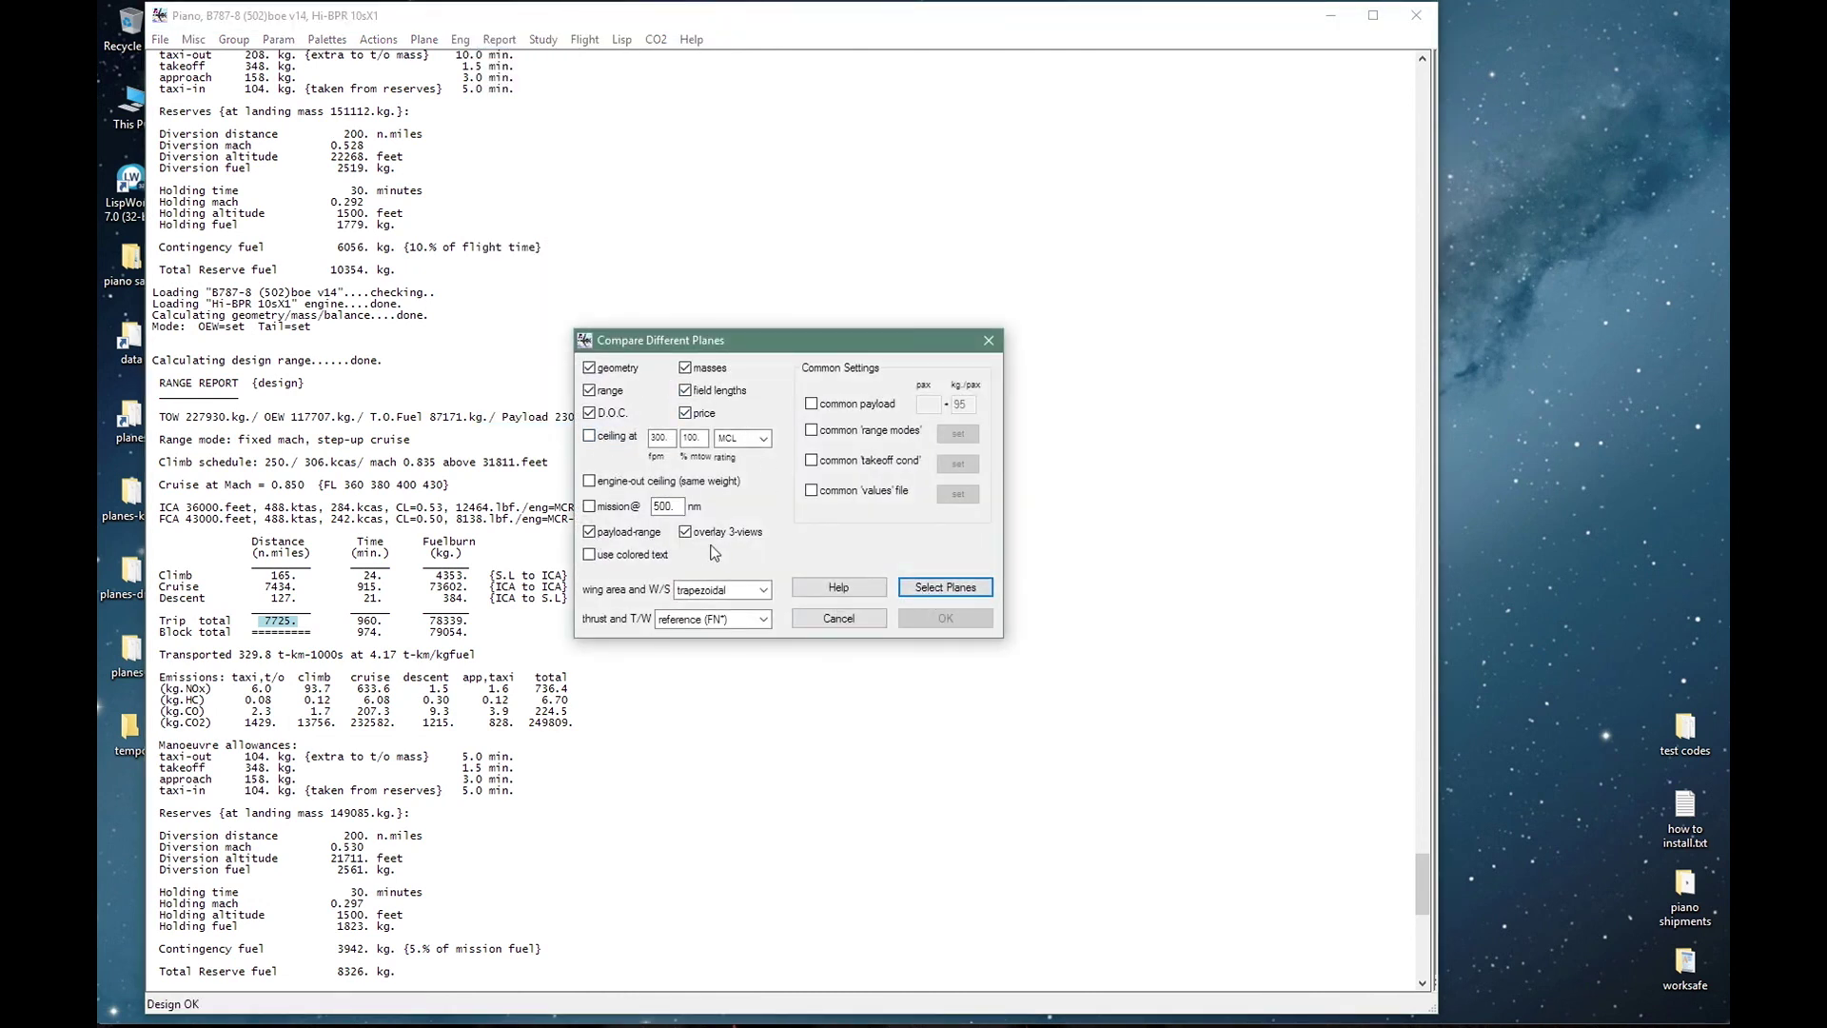
{"action": "left_click", "coordinate": [722, 589]}
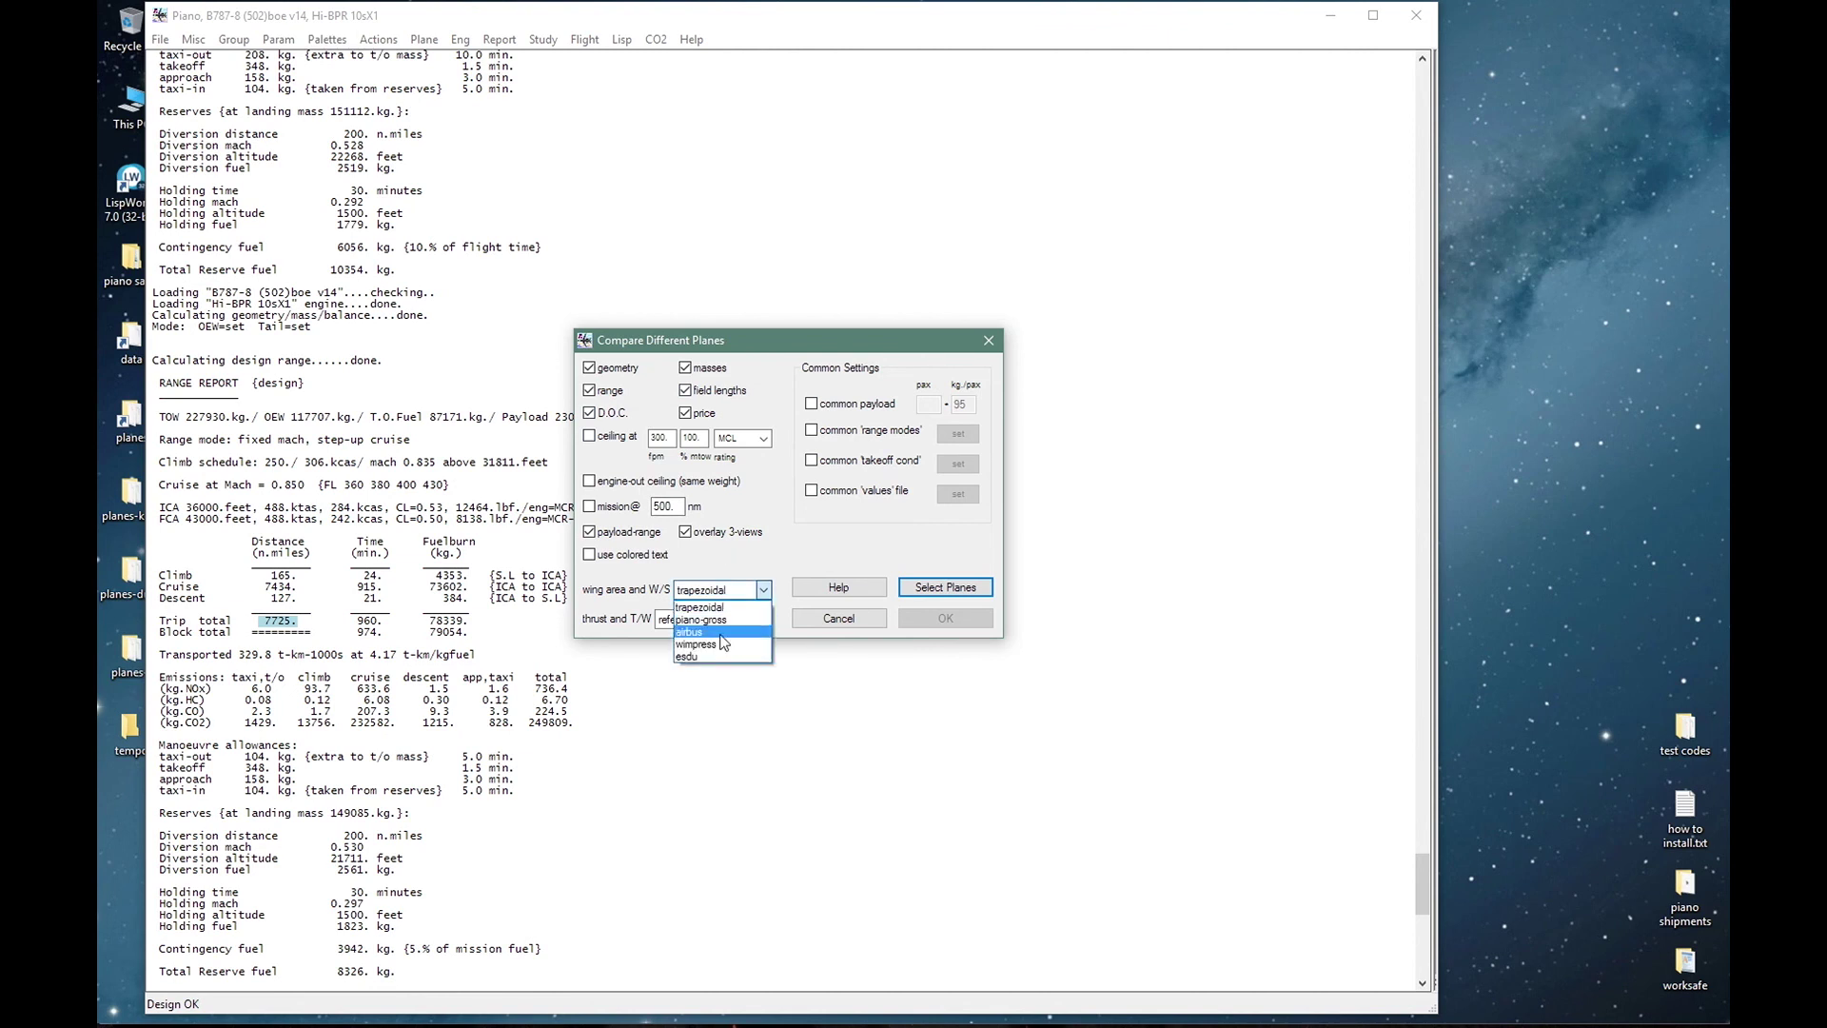
{"action": "left_click", "coordinate": [721, 633]}
{"action": "left_click", "coordinate": [723, 620]}
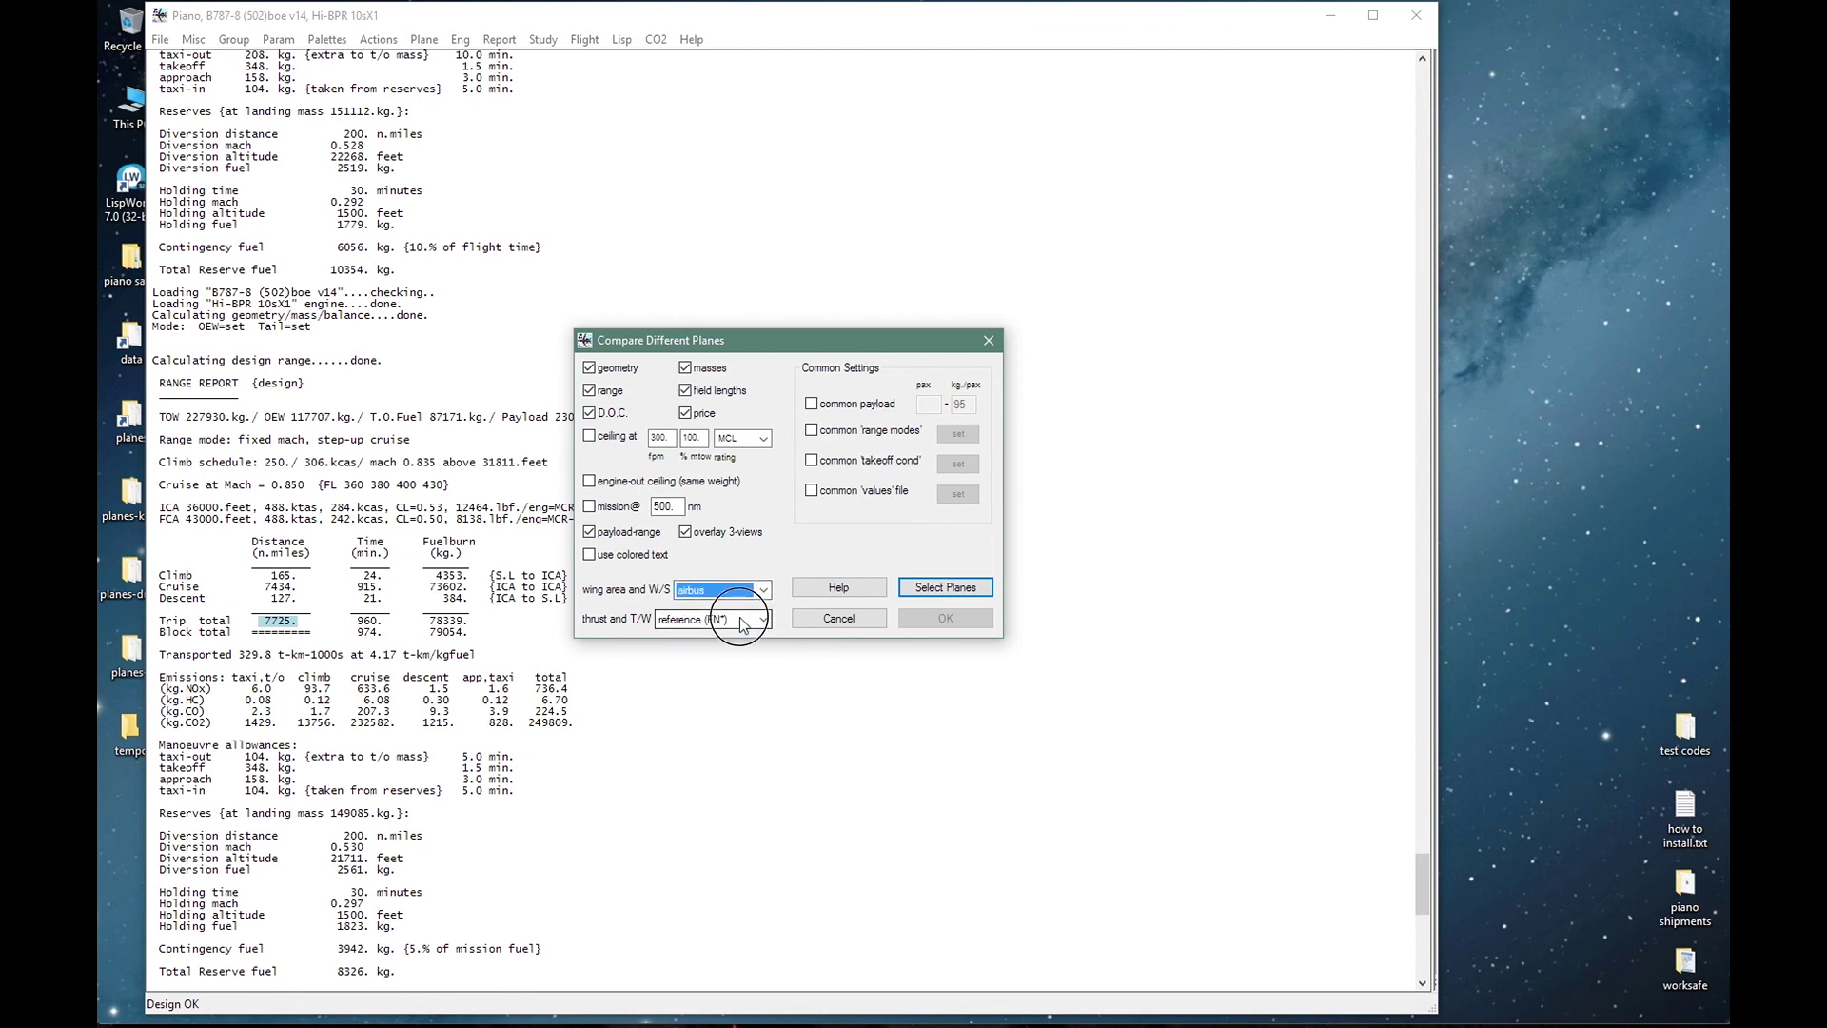
{"action": "left_click", "coordinate": [741, 645]}
{"action": "key", "text": "Down"}
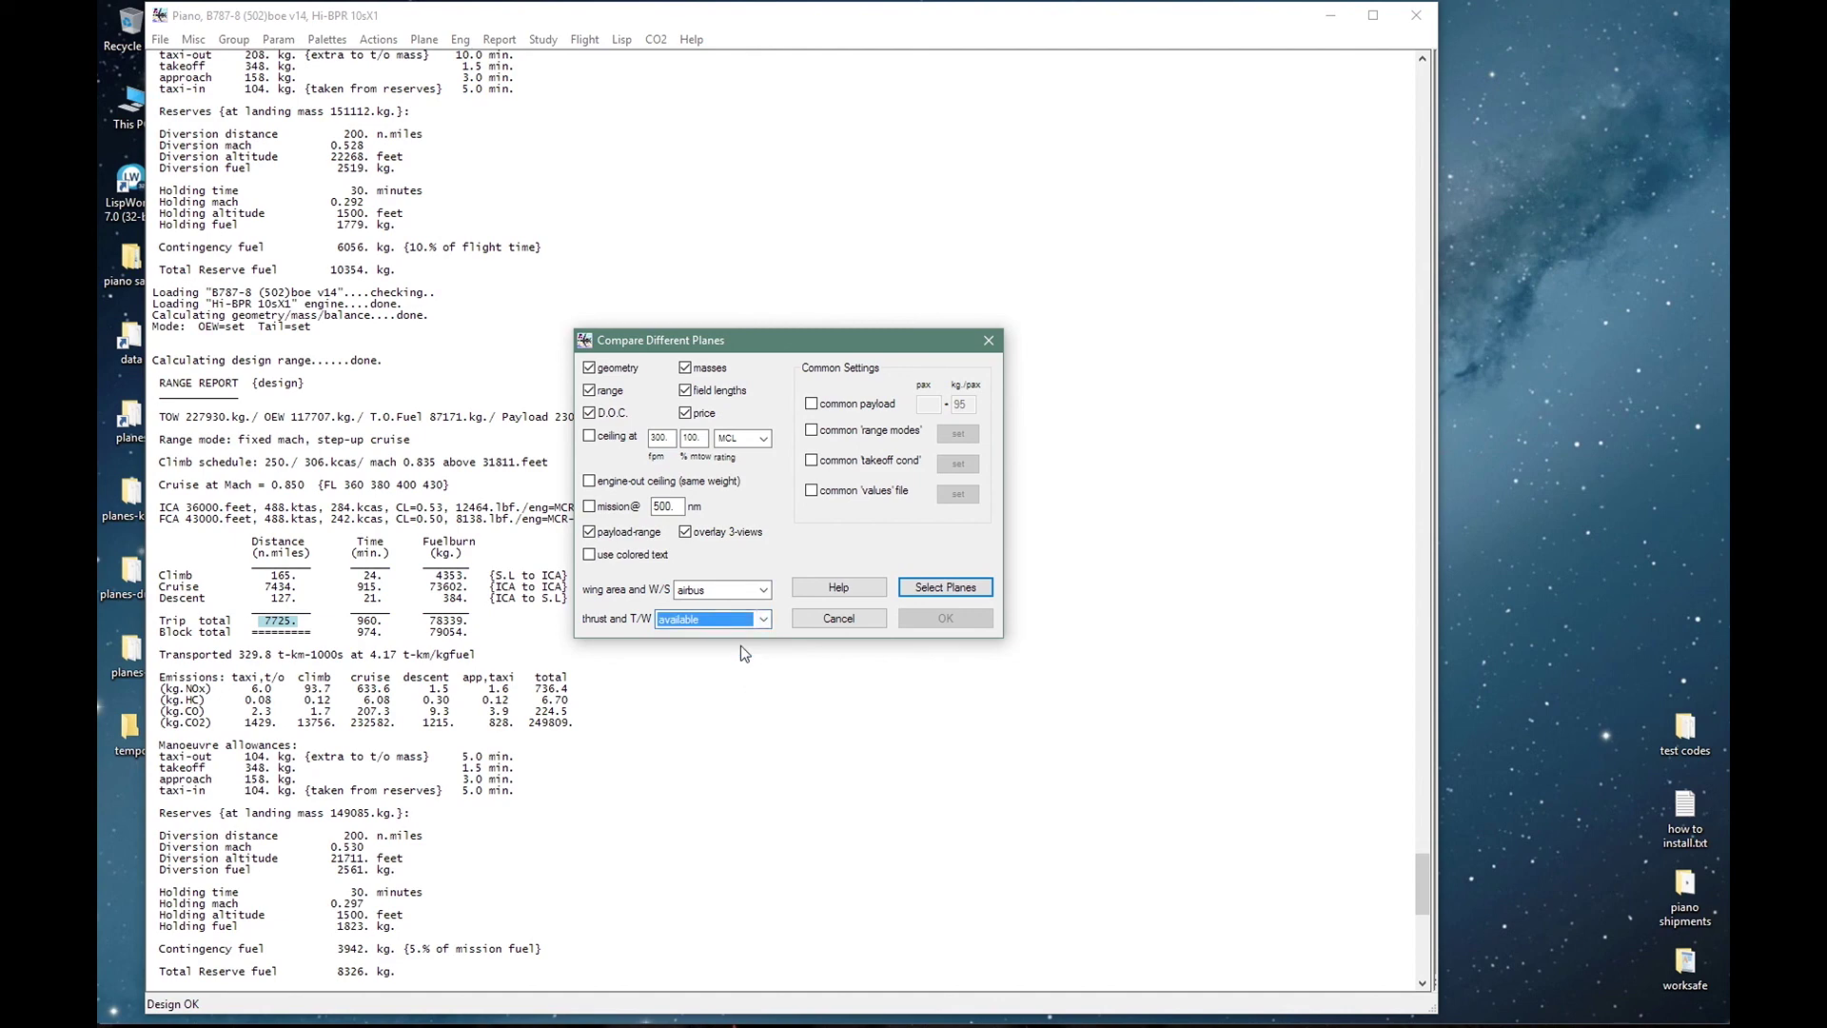
Select the Aerospatiale AS100 and Airbus A300 600R for the plane comparison and run it.
{"action": "left_click", "coordinate": [958, 592]}
{"action": "type", "text": "ae"}
{"action": "left_click", "coordinate": [894, 148]}
{"action": "left_click_drag", "start_coordinate": [894, 148], "coordinate": [897, 214]}
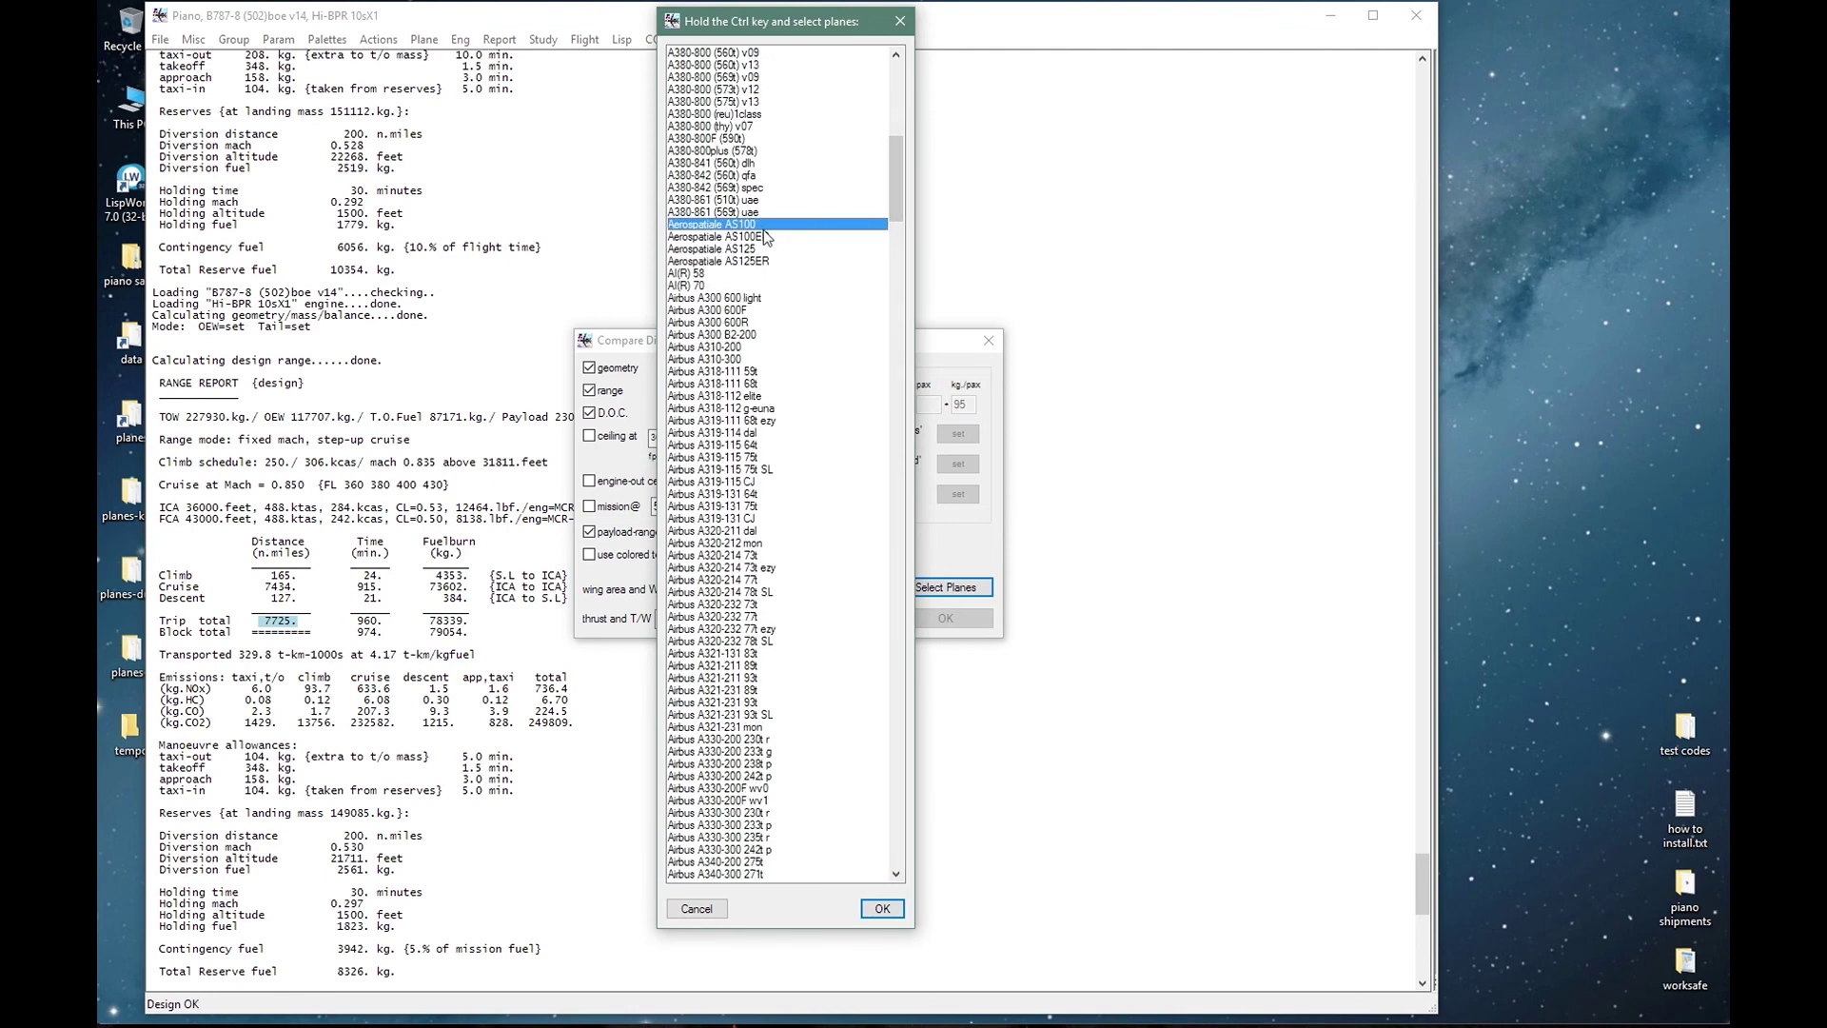
{"action": "left_click", "coordinate": [748, 322], "text": "ctrl"}
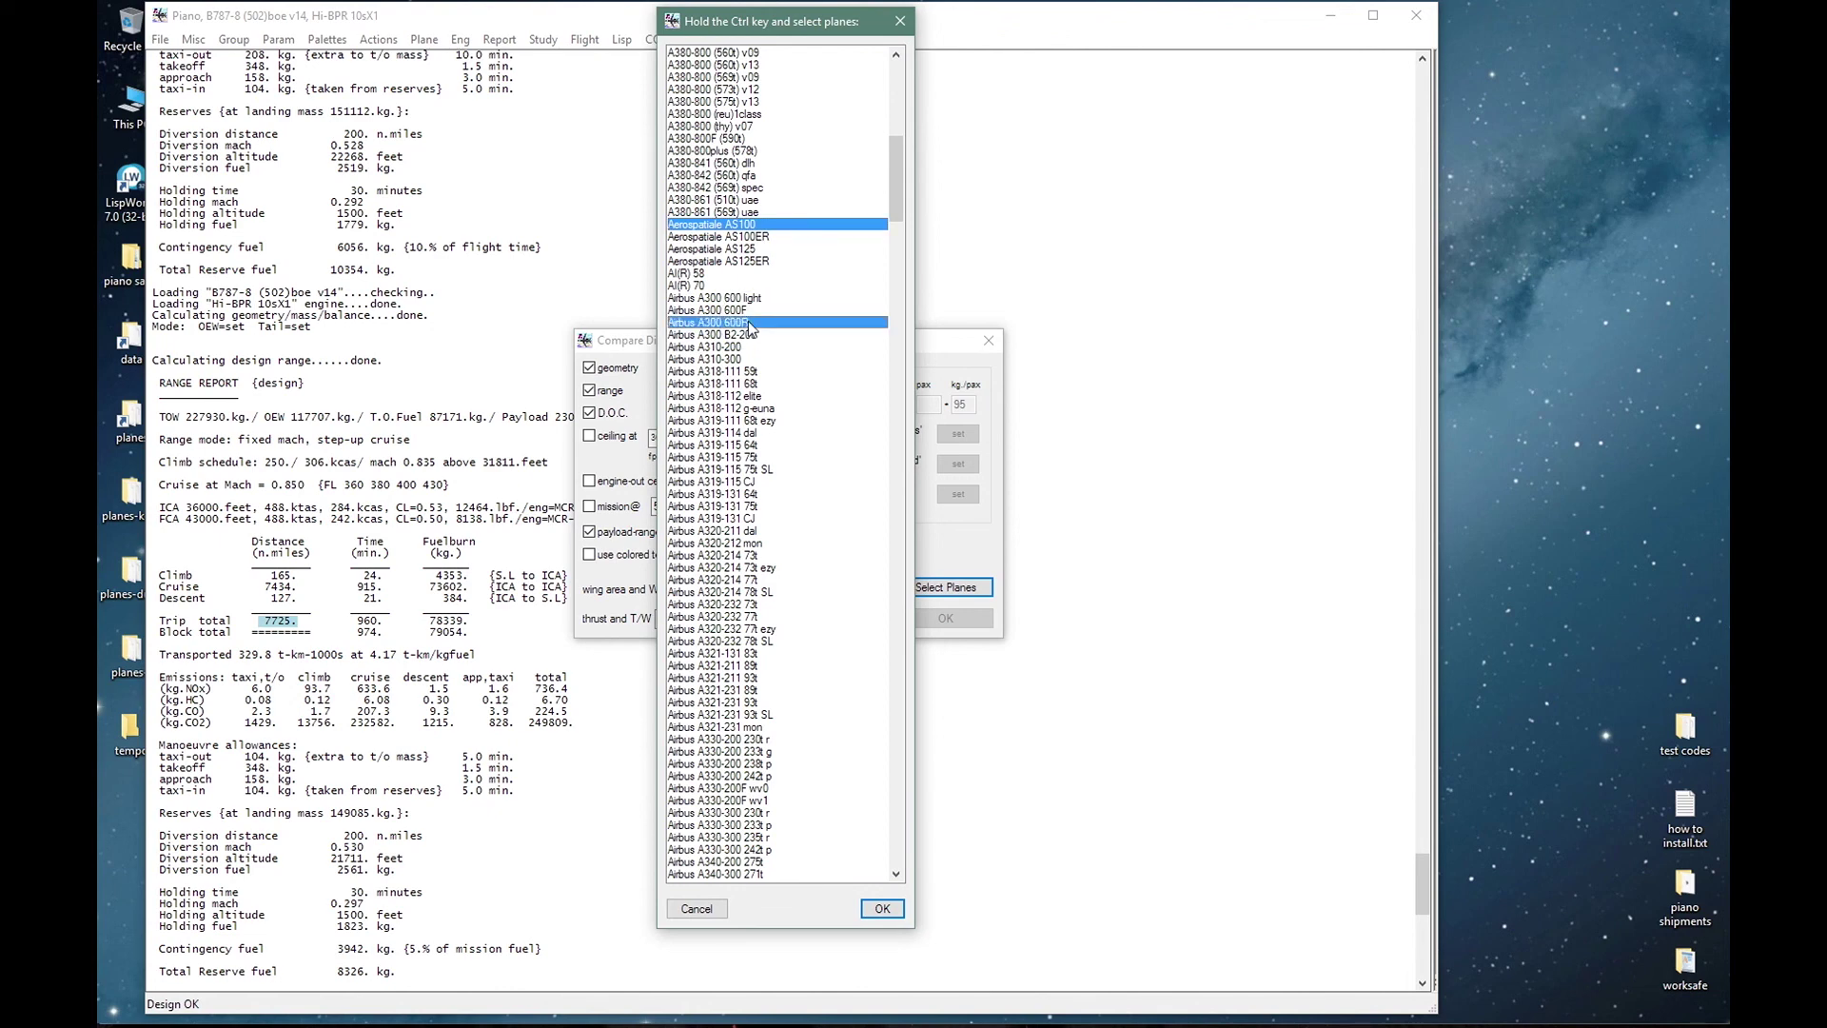
{"action": "left_click", "coordinate": [880, 909]}
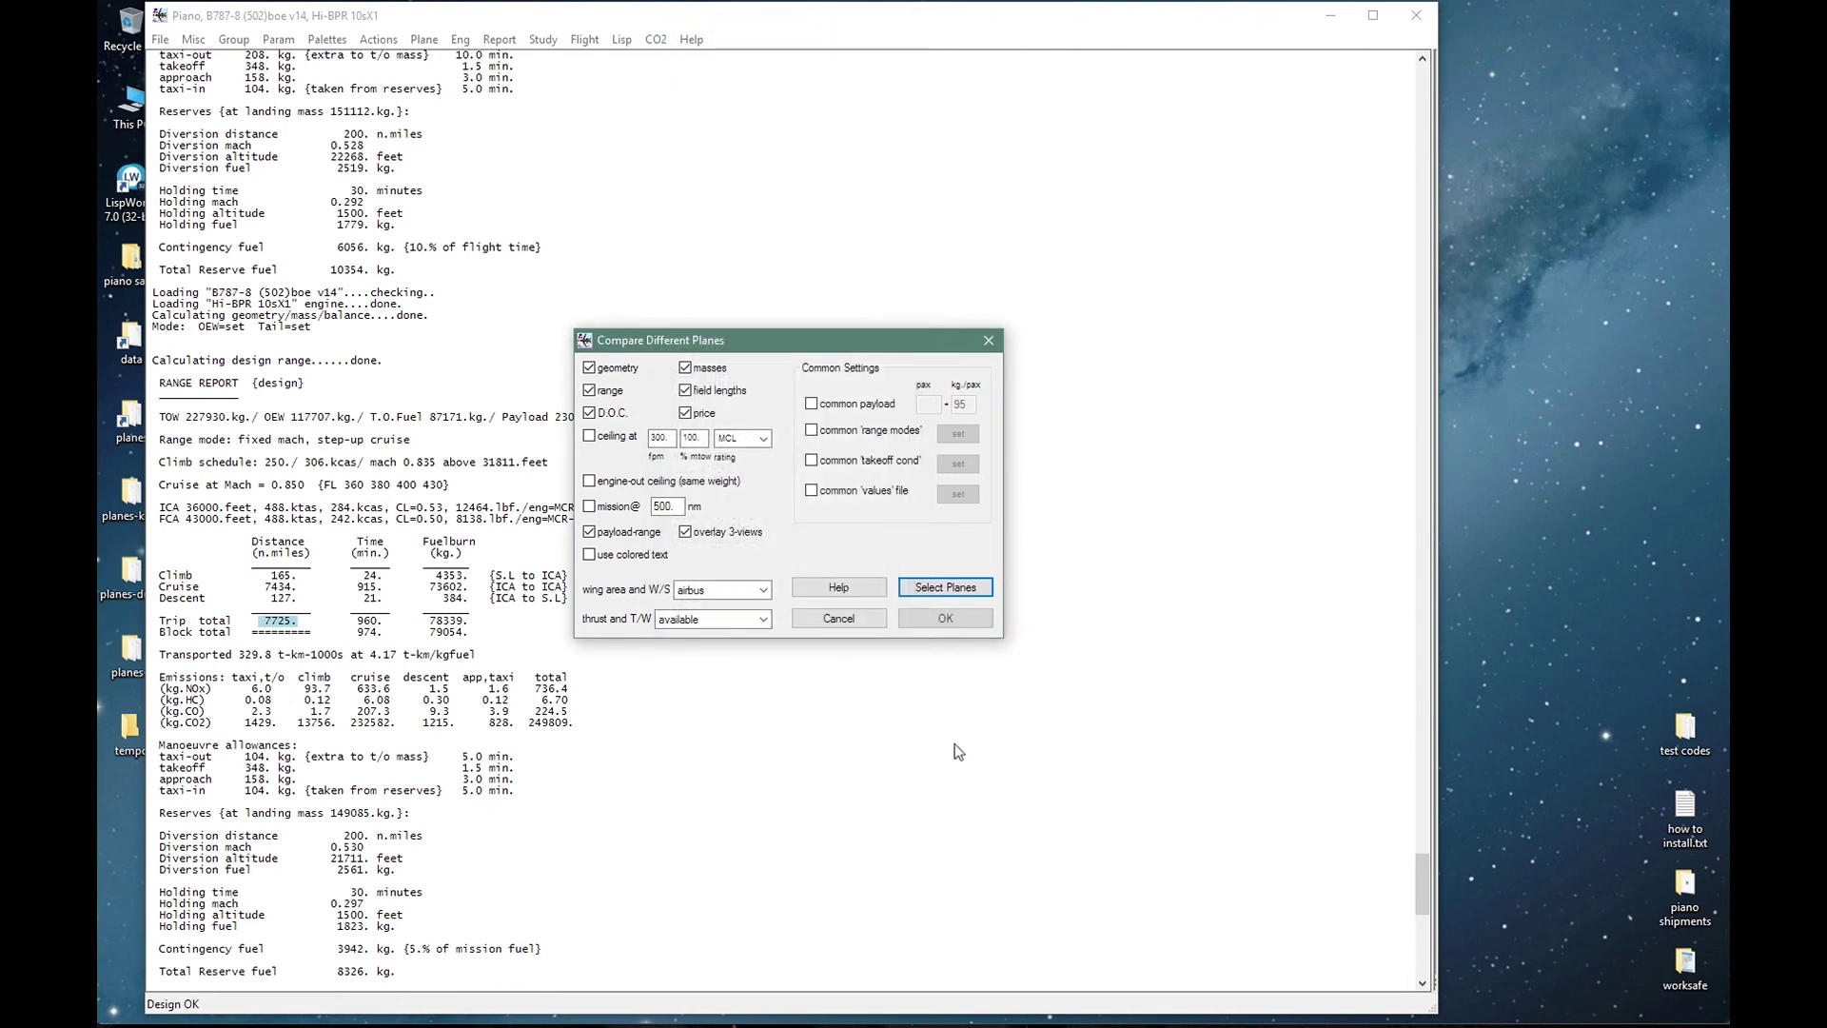
{"action": "left_click", "coordinate": [929, 620]}
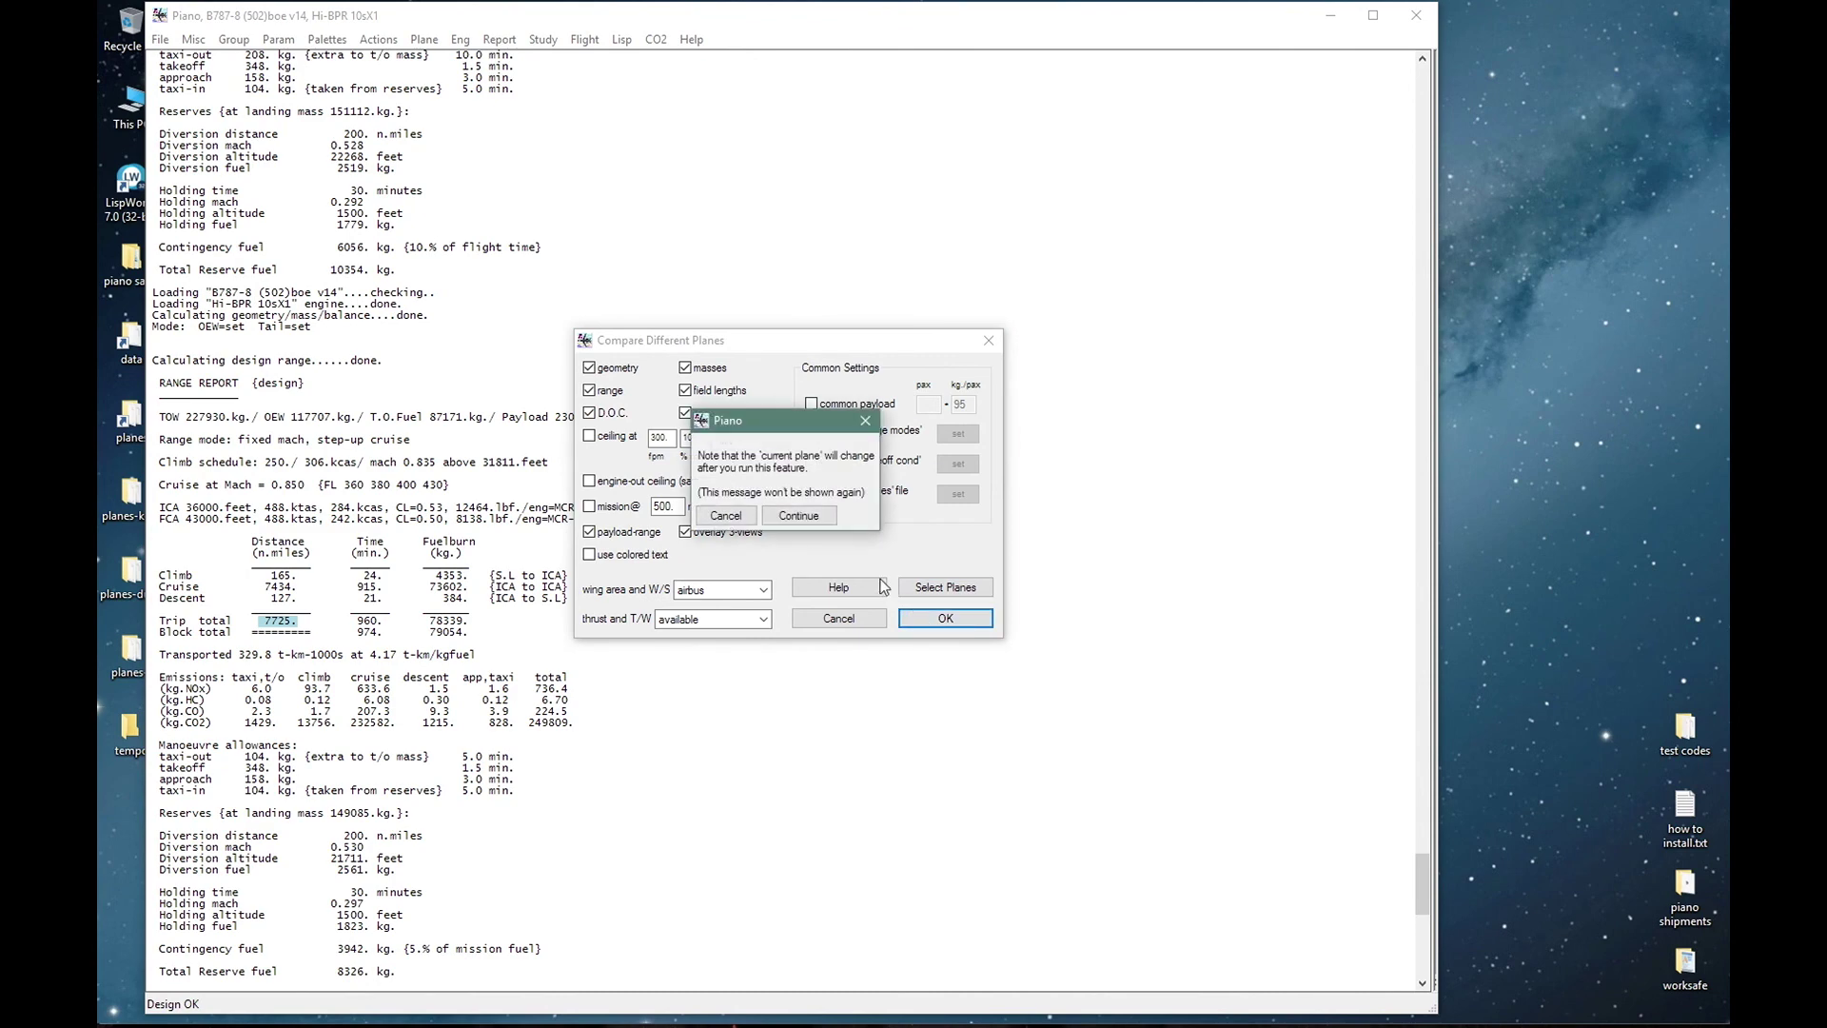
{"action": "left_click", "coordinate": [814, 526]}
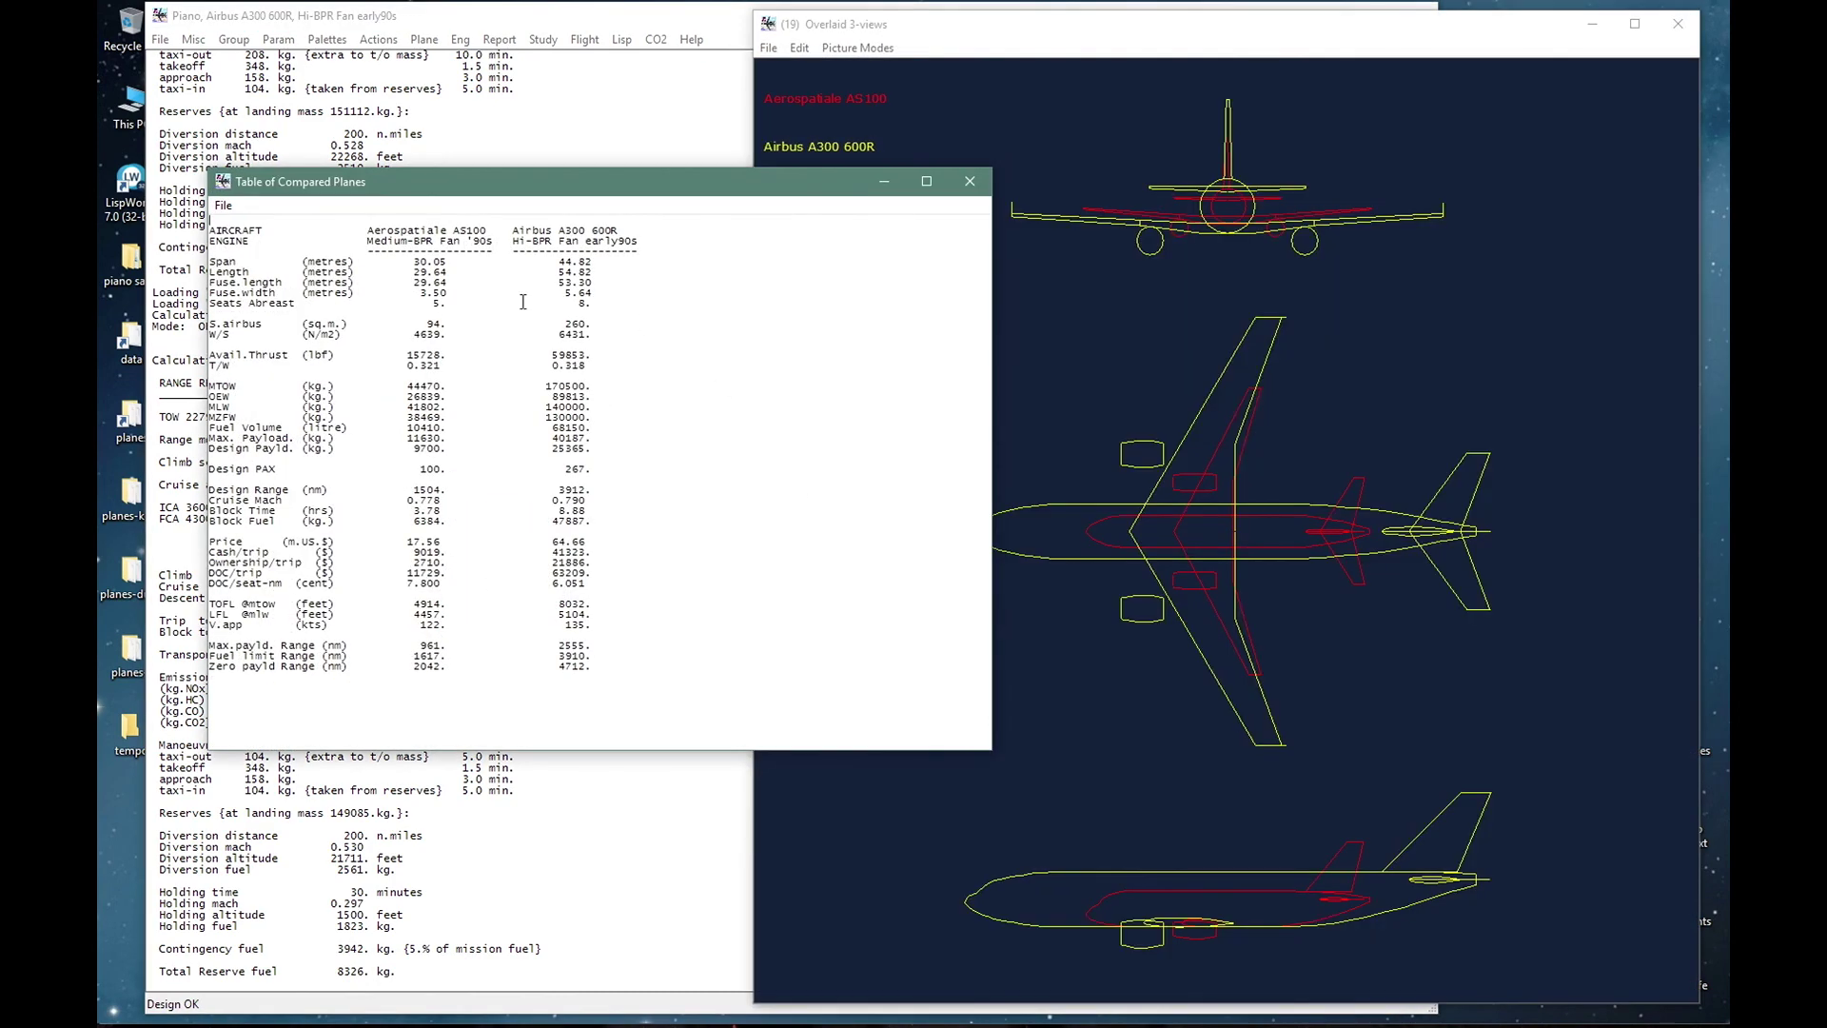
View the overlaid 3-views and the payload-range comparison chart of the two compared planes.
{"action": "left_click", "coordinate": [931, 45]}
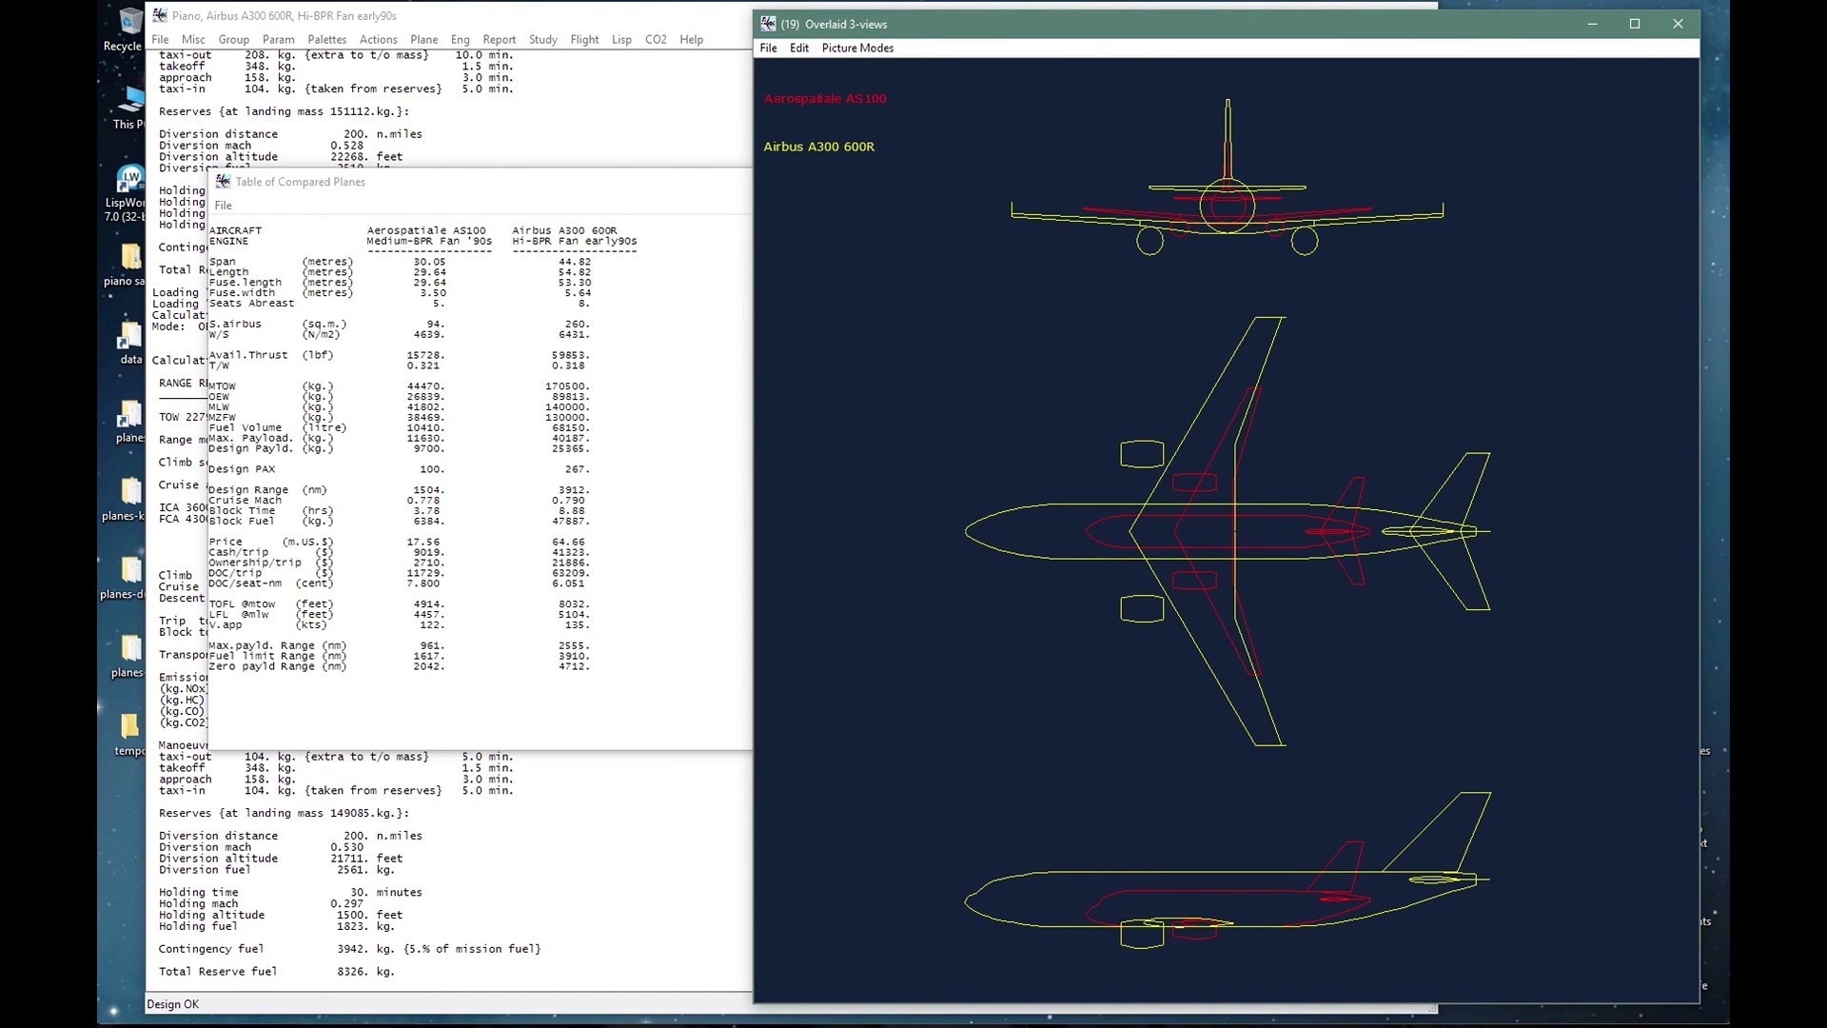
{"action": "left_click", "coordinate": [1728, 96]}
{"action": "left_click", "coordinate": [1649, 232]}
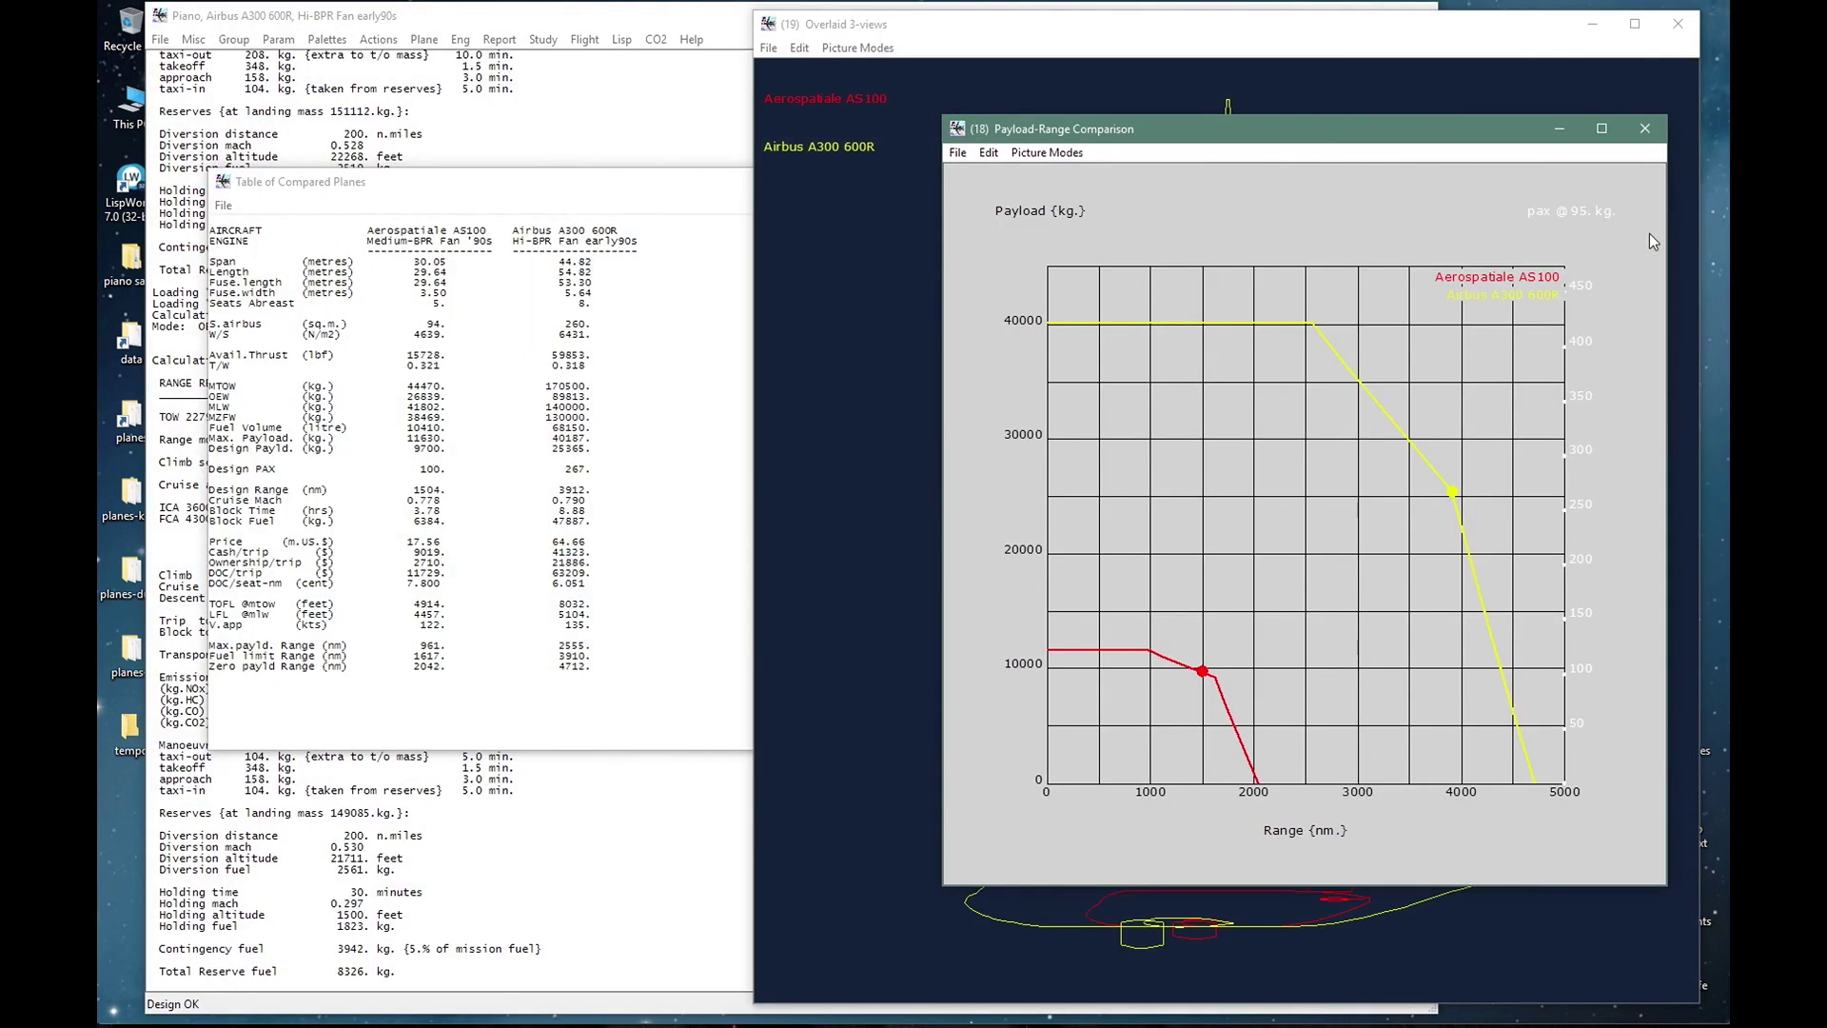